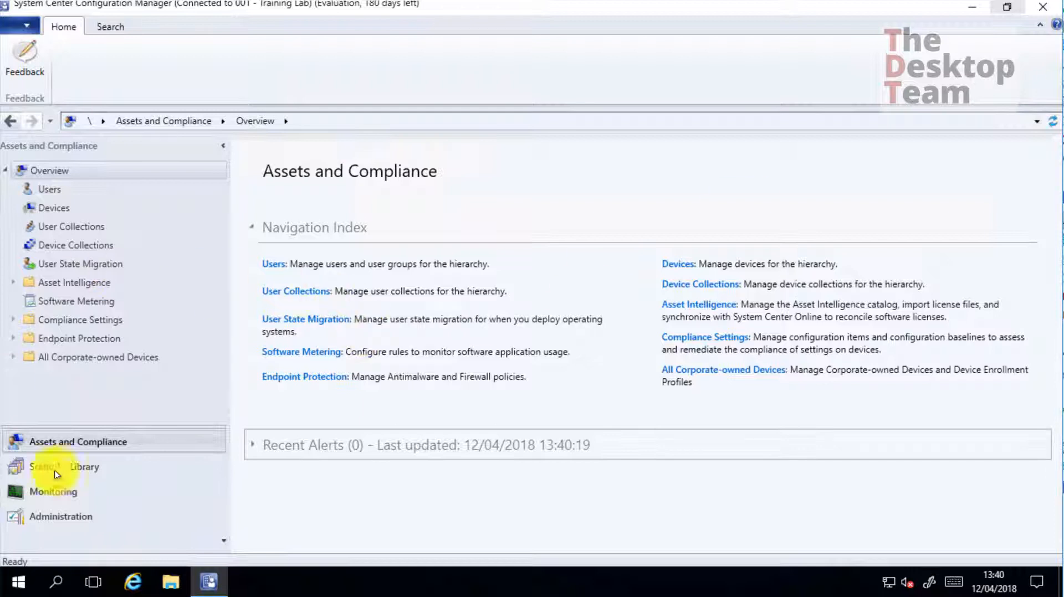
# Step: Open the Discovery Methods list under Hierarchy Configuration in the Administration workspace
pyautogui.click(83, 517)
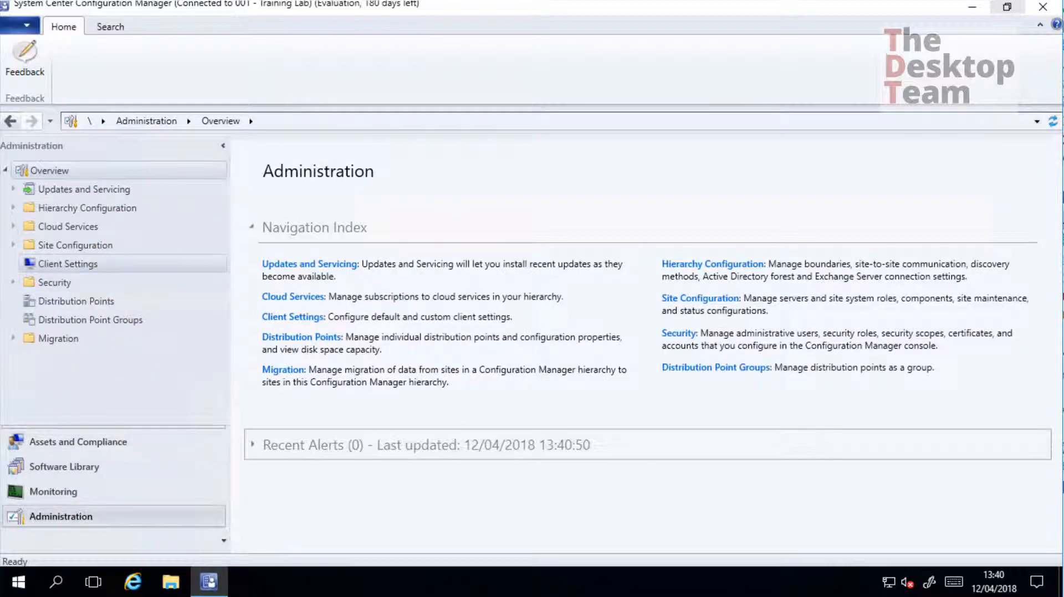
pyautogui.click(13, 208)
pyautogui.click(86, 227)
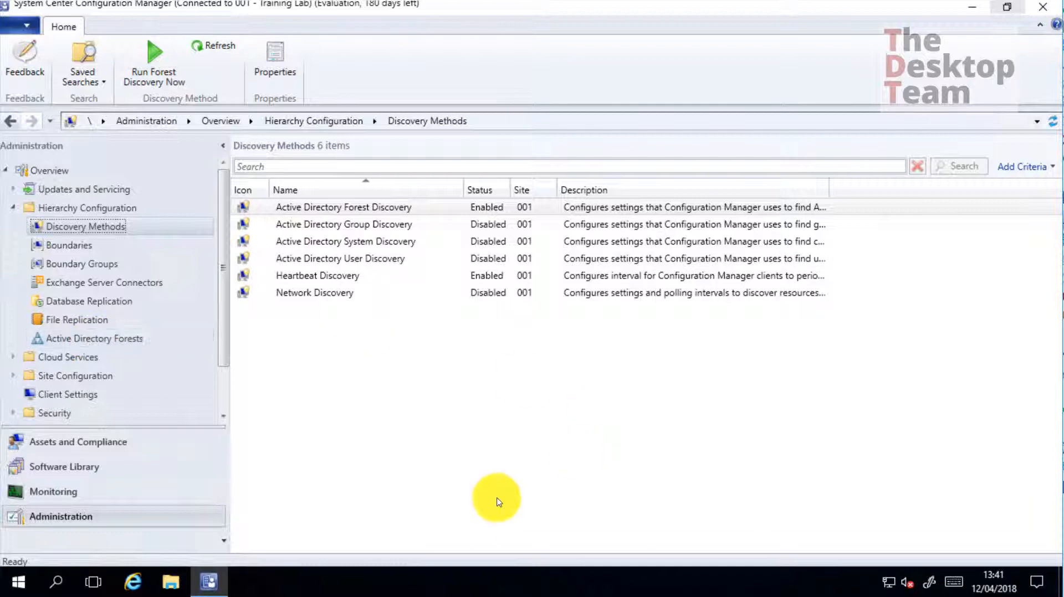
# Step: Review the Heartbeat Discovery properties and close them without changing anything
pyautogui.click(333, 280)
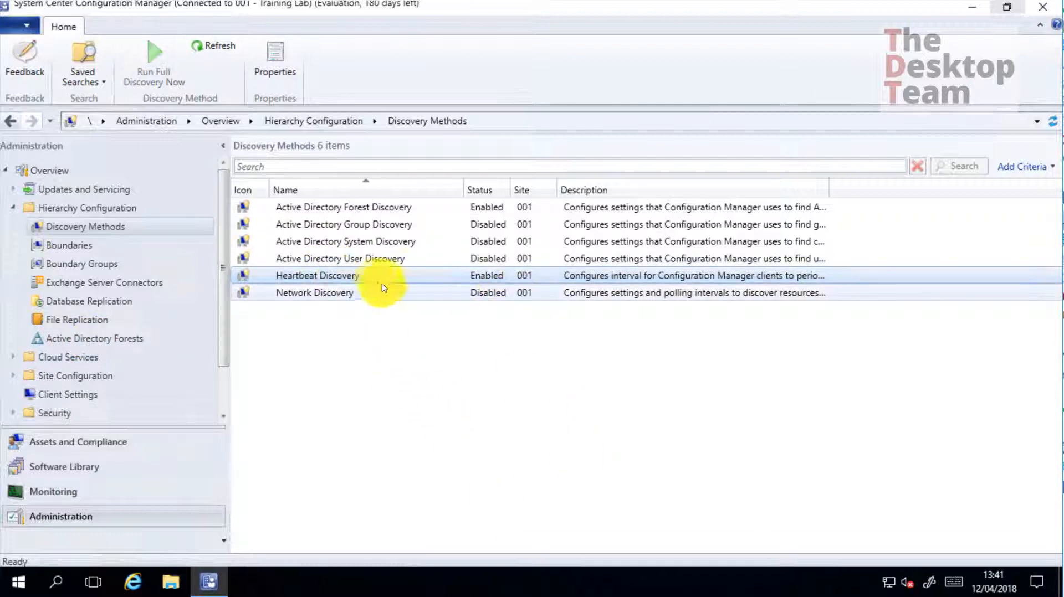
pyautogui.rightClick(333, 277)
pyautogui.click(340, 335)
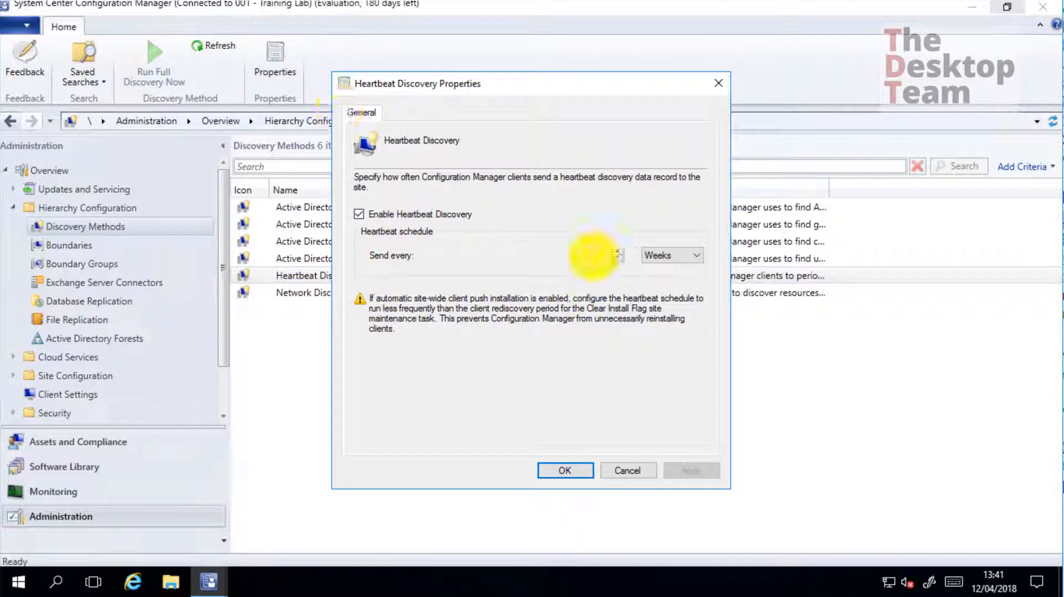
pyautogui.click(630, 471)
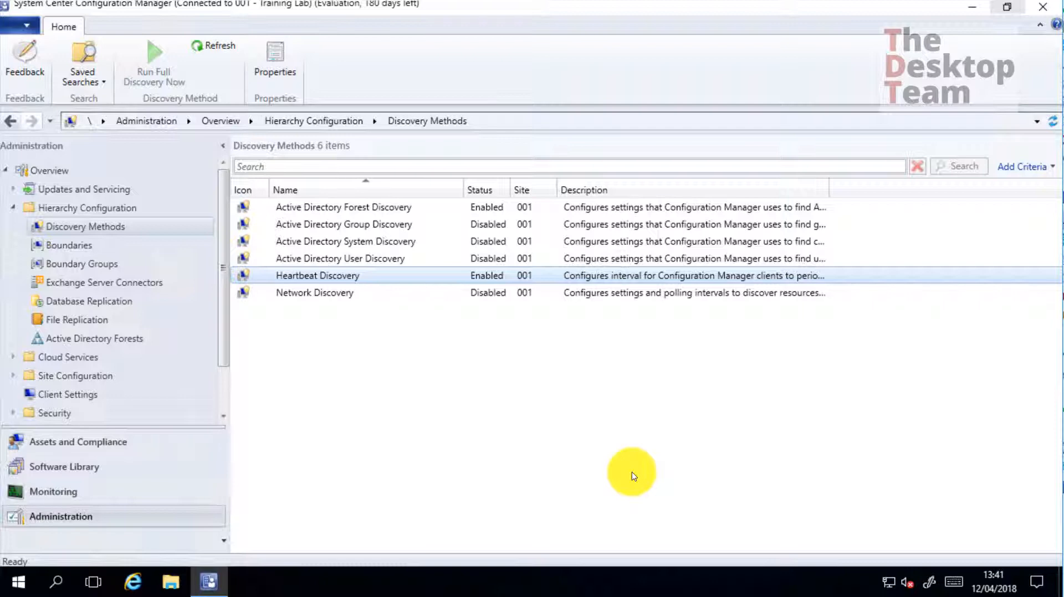
# Step: View the Devices list in the Assets and Compliance workspace to check which devices are known
pyautogui.click(364, 242)
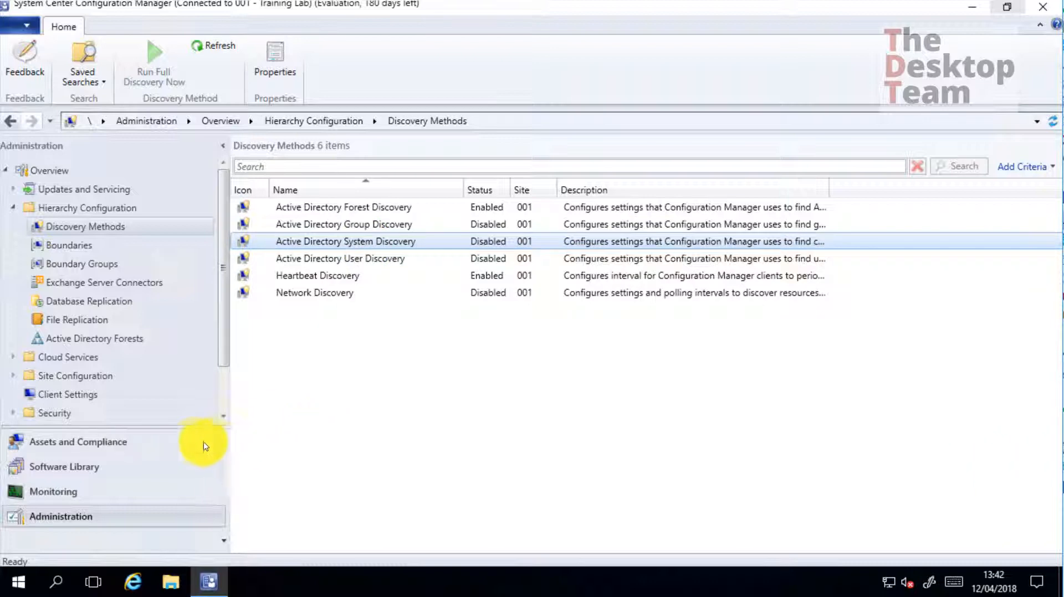
pyautogui.click(108, 443)
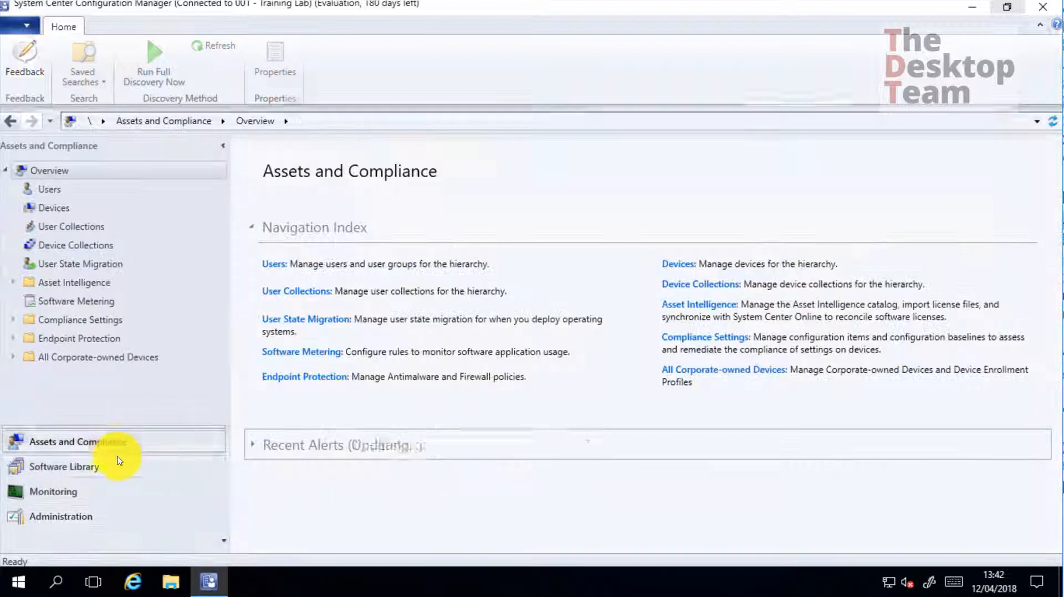
pyautogui.click(53, 208)
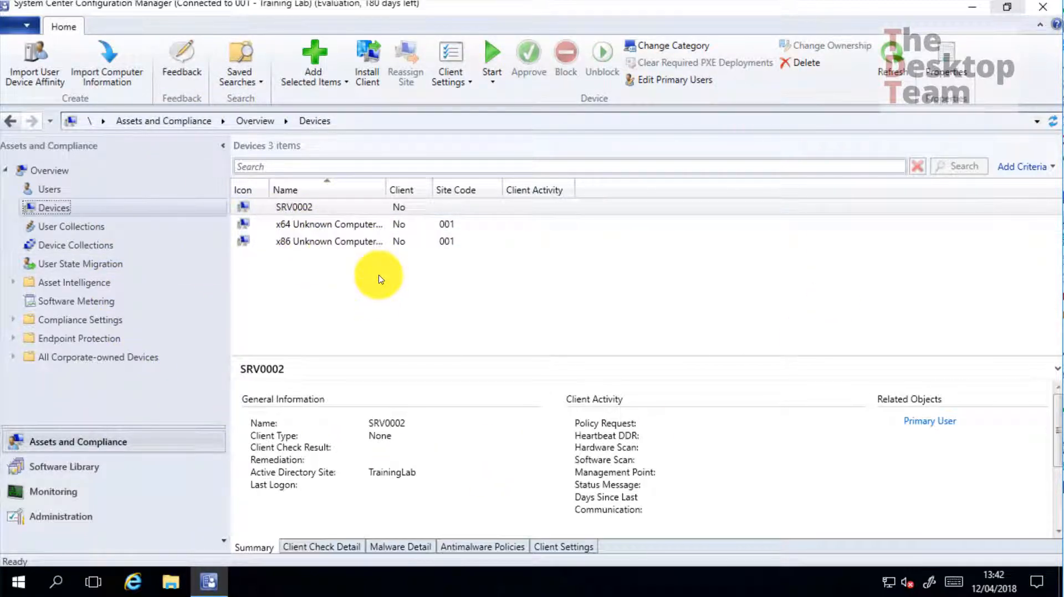
pyautogui.click(289, 208)
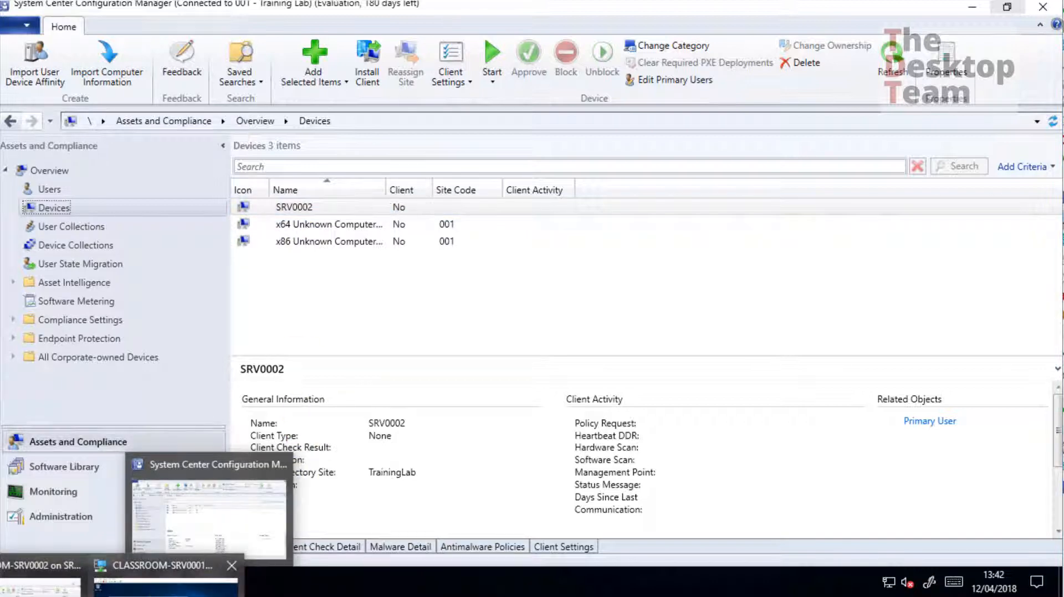
# Step: Switch to the CLASSROOM-SRV0001 machine, close Active Directory Sites and Services, and open Active Directory Users and Computers with the classroom.intranet domain
pyautogui.click(166, 588)
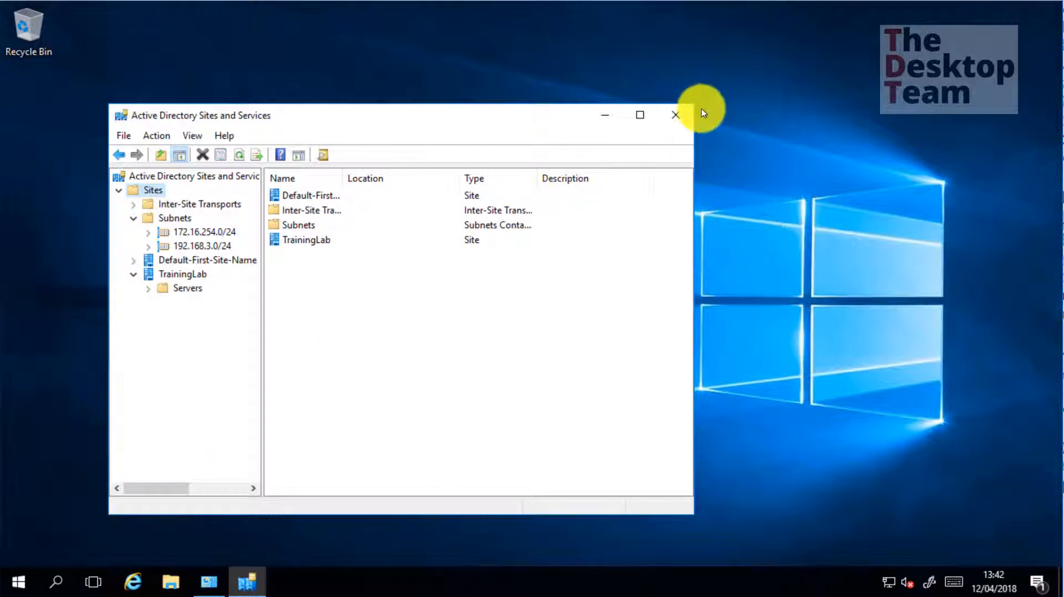
pyautogui.click(672, 114)
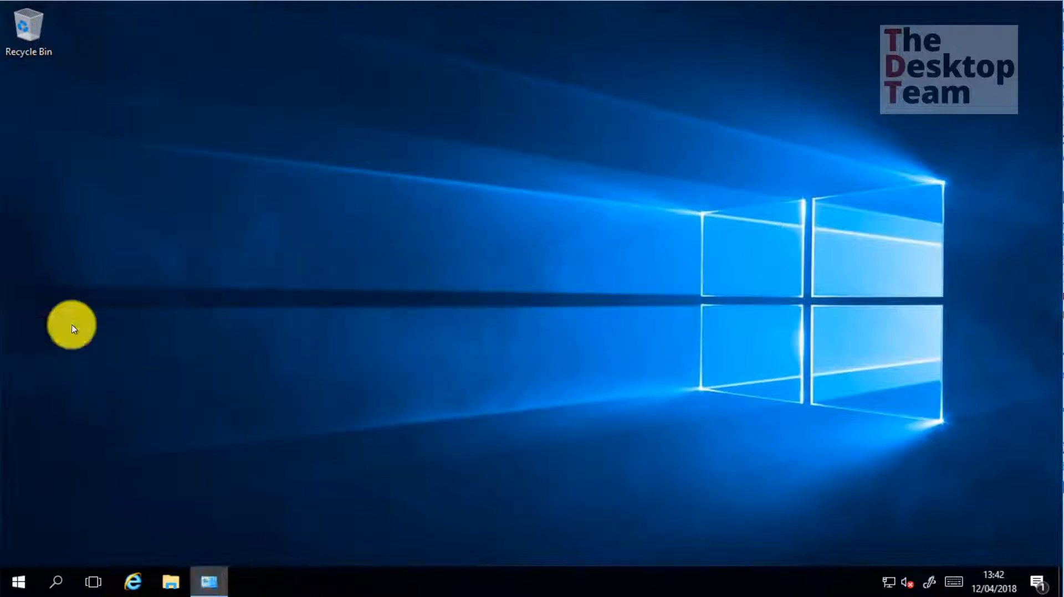
pyautogui.click(206, 581)
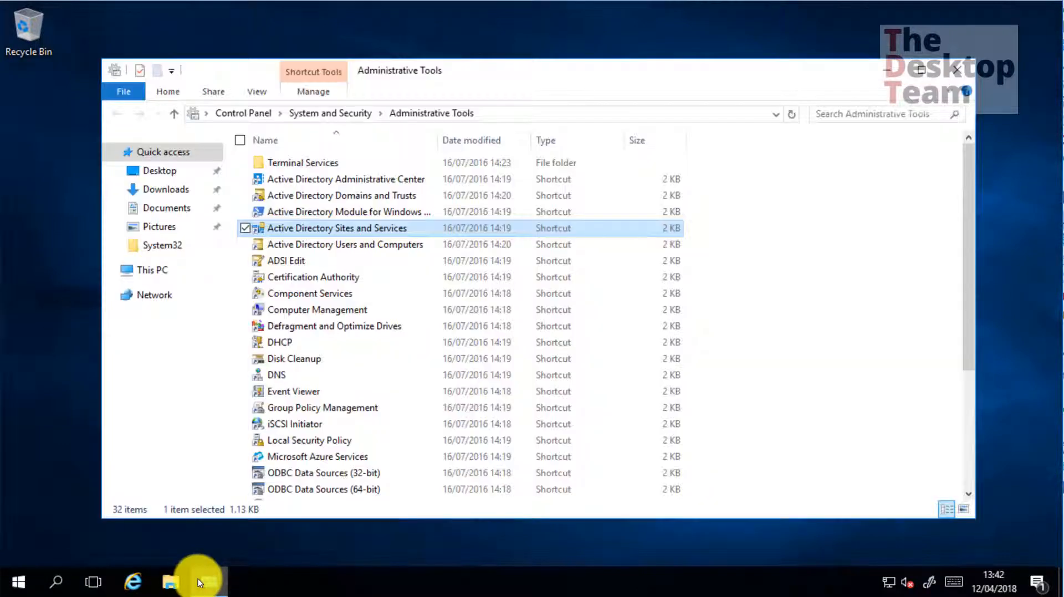
pyautogui.click(368, 245)
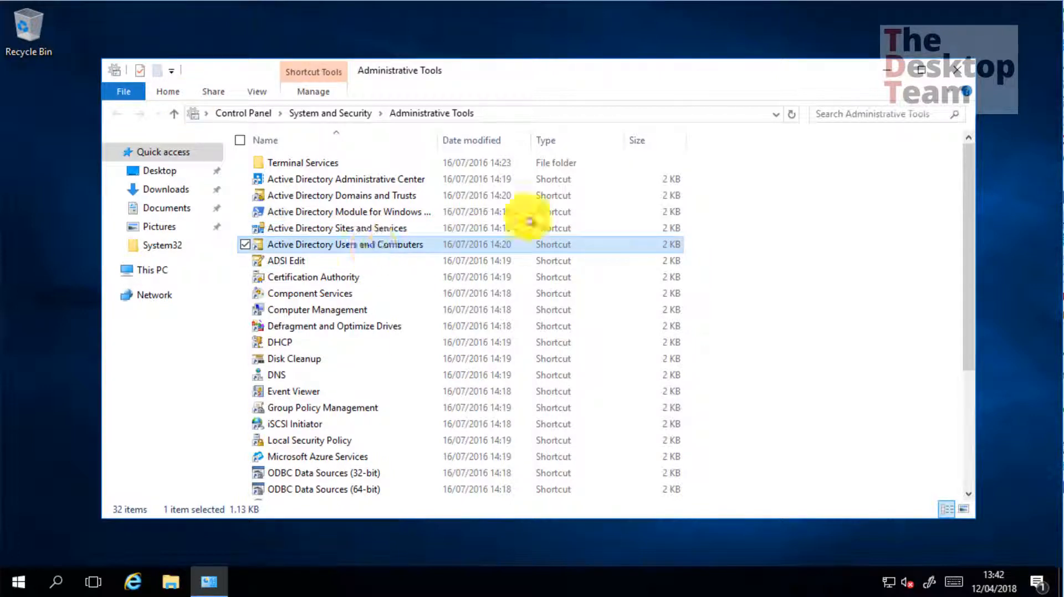
pyautogui.click(888, 70)
pyautogui.click(176, 170)
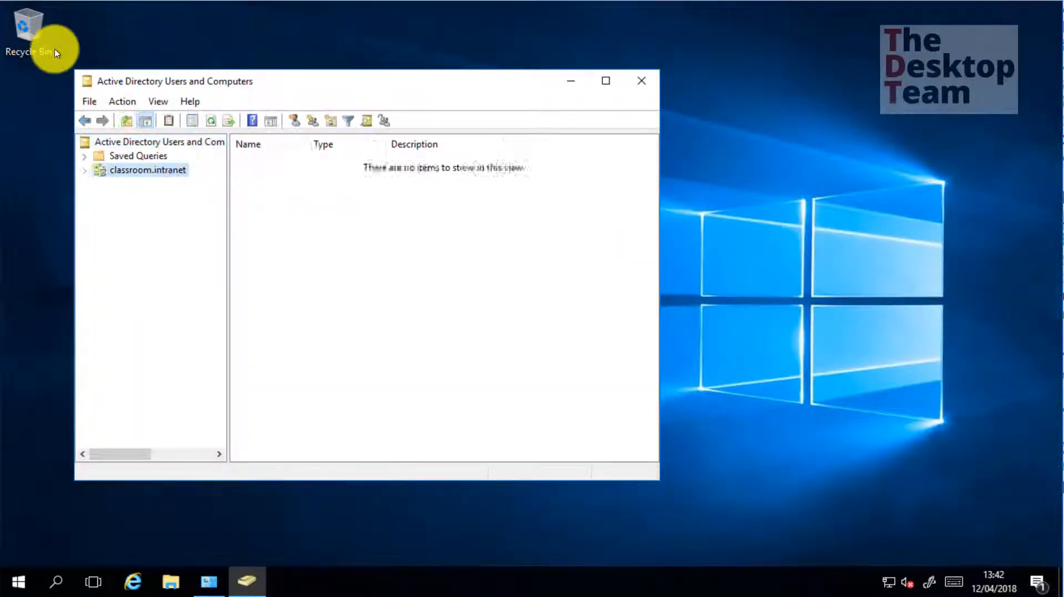
# Step: Examine the computers in the Enabled unit under Classroom > Workstations, widening the Name column to read their full names
pyautogui.doubleClick(247, 194)
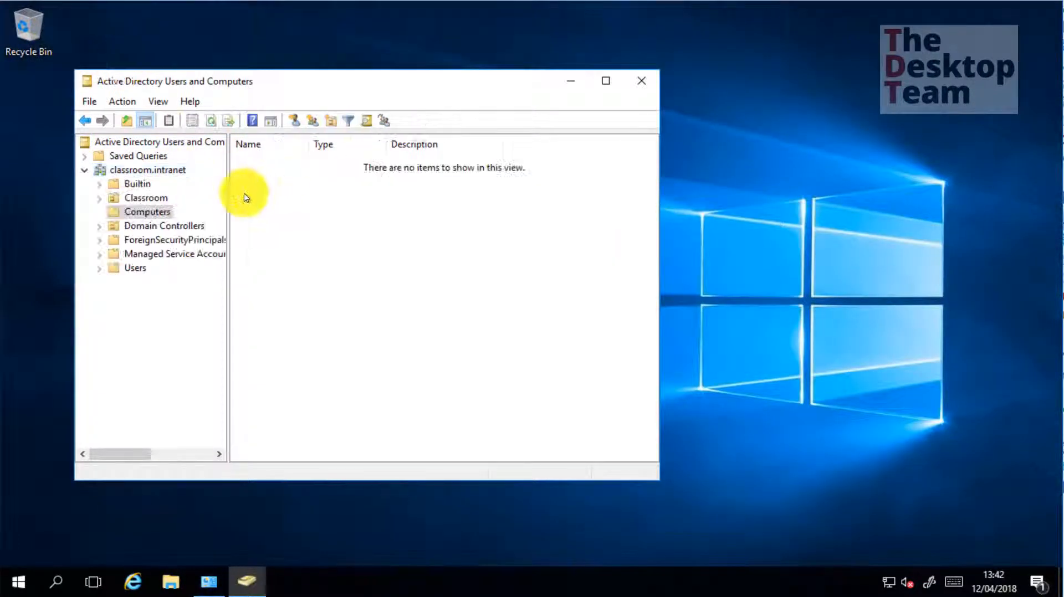
pyautogui.doubleClick(148, 198)
pyautogui.doubleClick(268, 236)
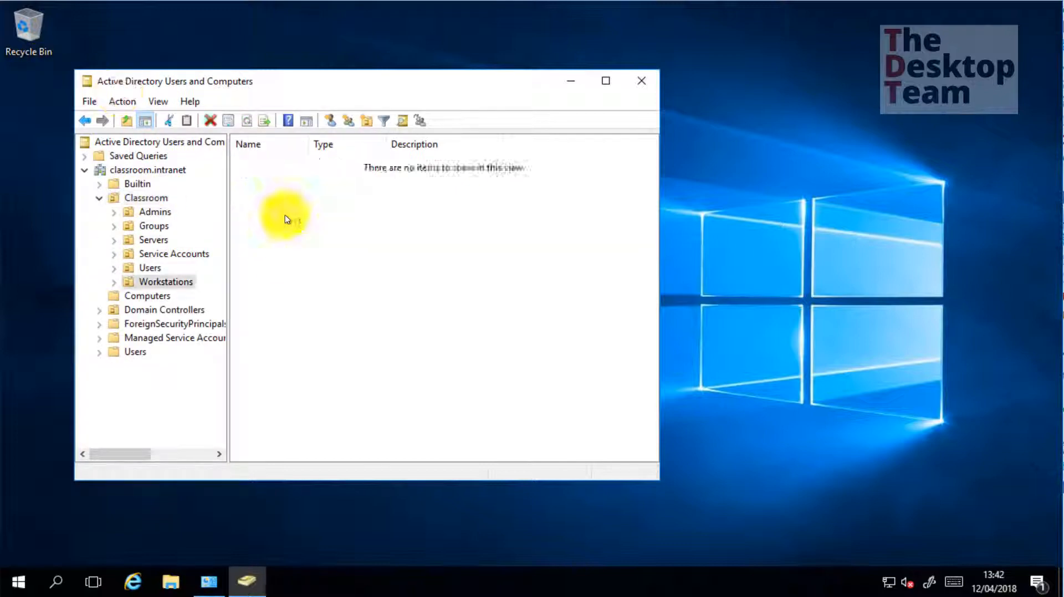
pyautogui.doubleClick(309, 144)
pyautogui.doubleClick(267, 176)
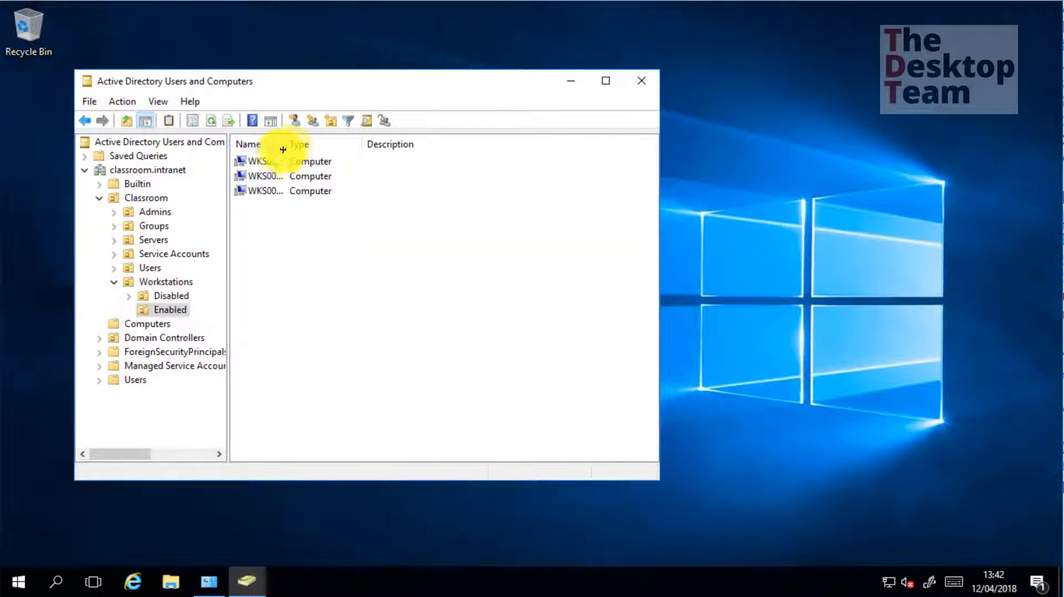
pyautogui.moveTo(283, 150); pyautogui.dragTo(361, 150)
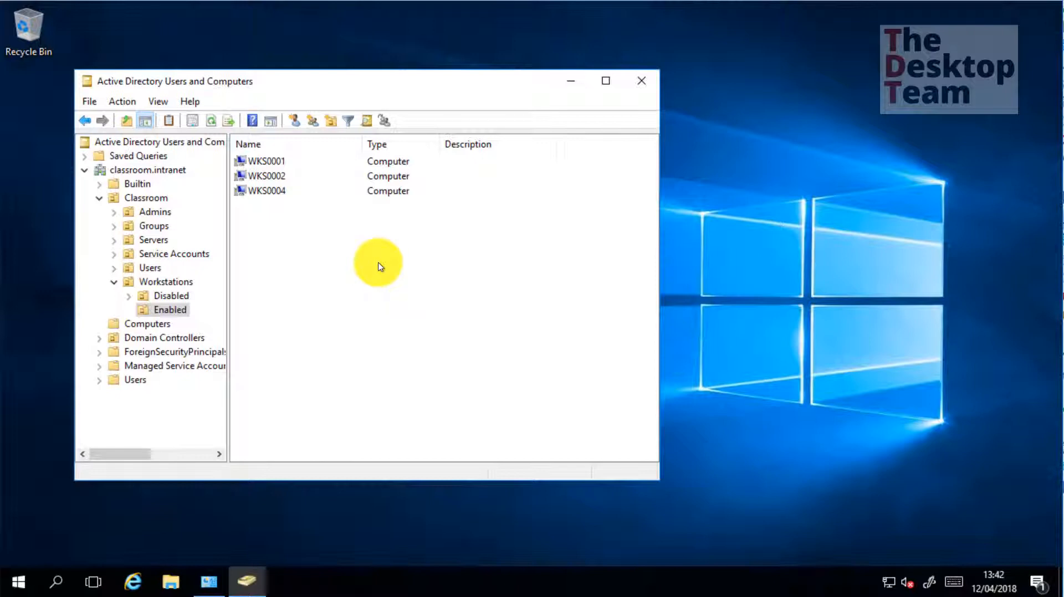
# Step: Inspect the computers in the SCCM unit under Classroom > Servers and in the Domain Controllers unit
pyautogui.click(114, 240)
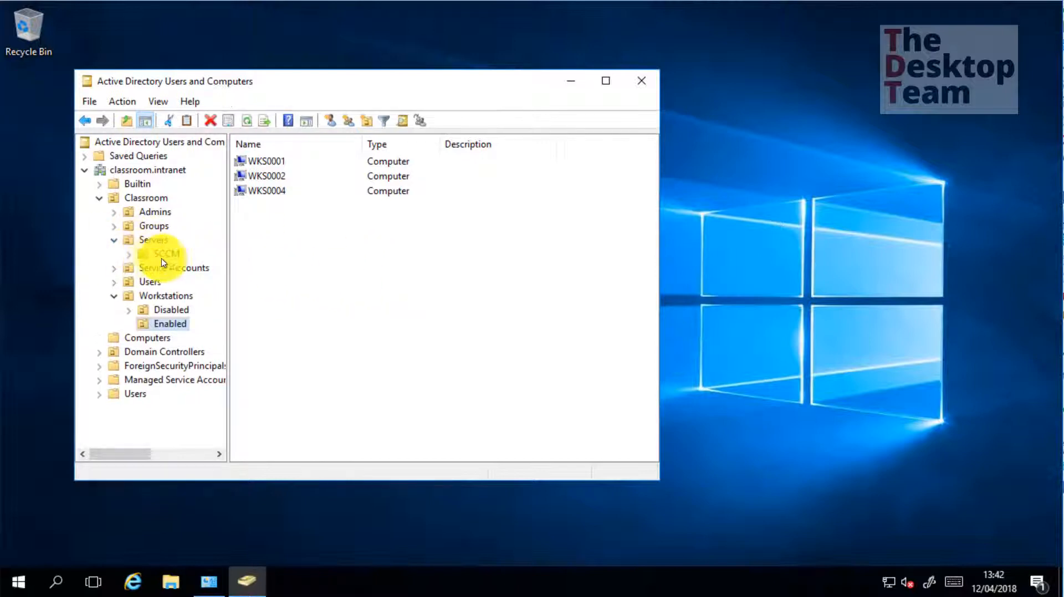
pyautogui.click(162, 254)
pyautogui.press('F2')
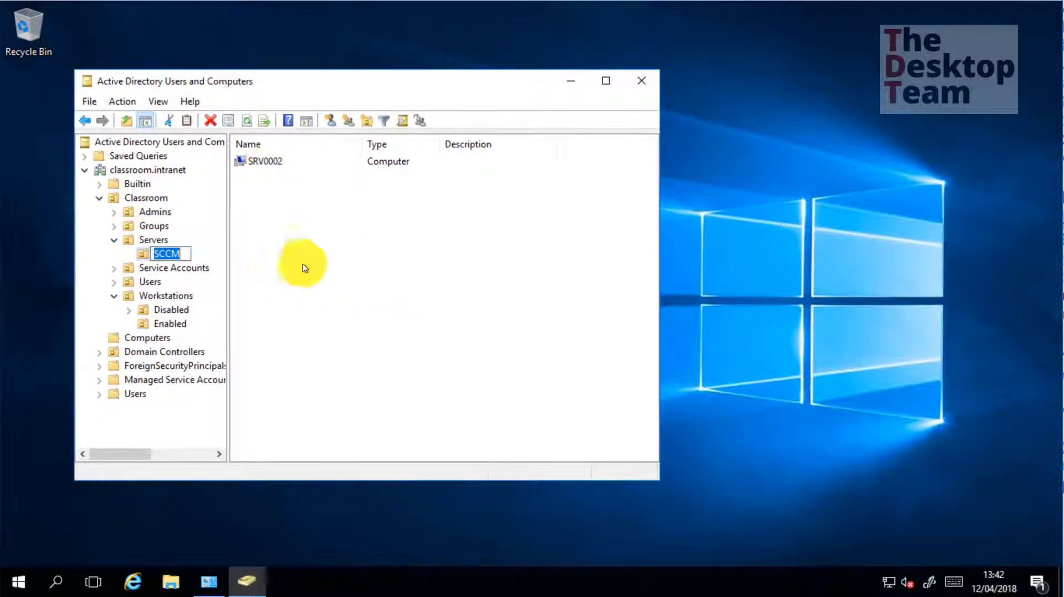
pyautogui.click(302, 266)
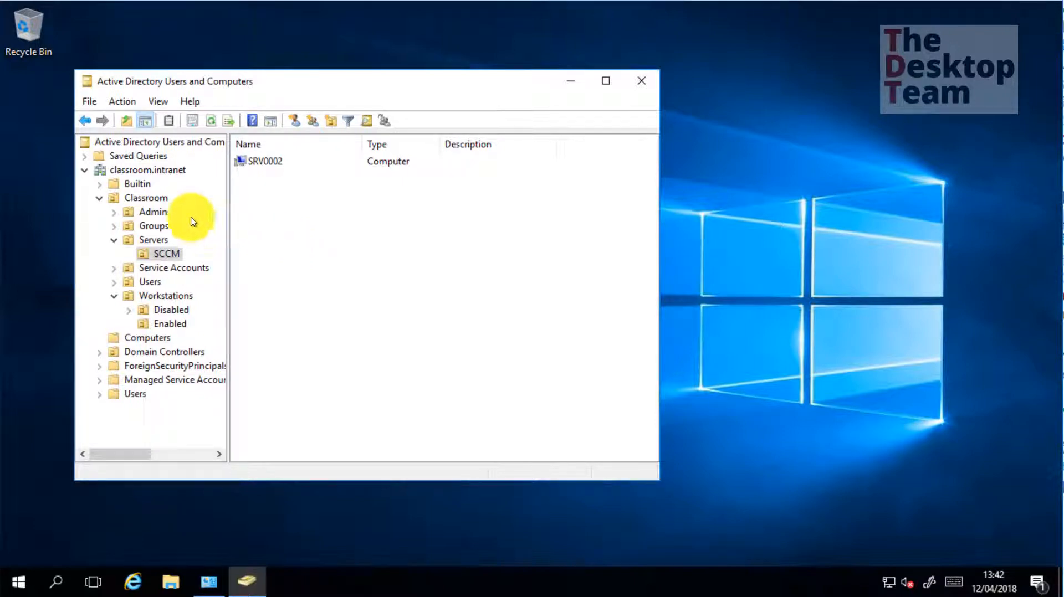
pyautogui.click(150, 351)
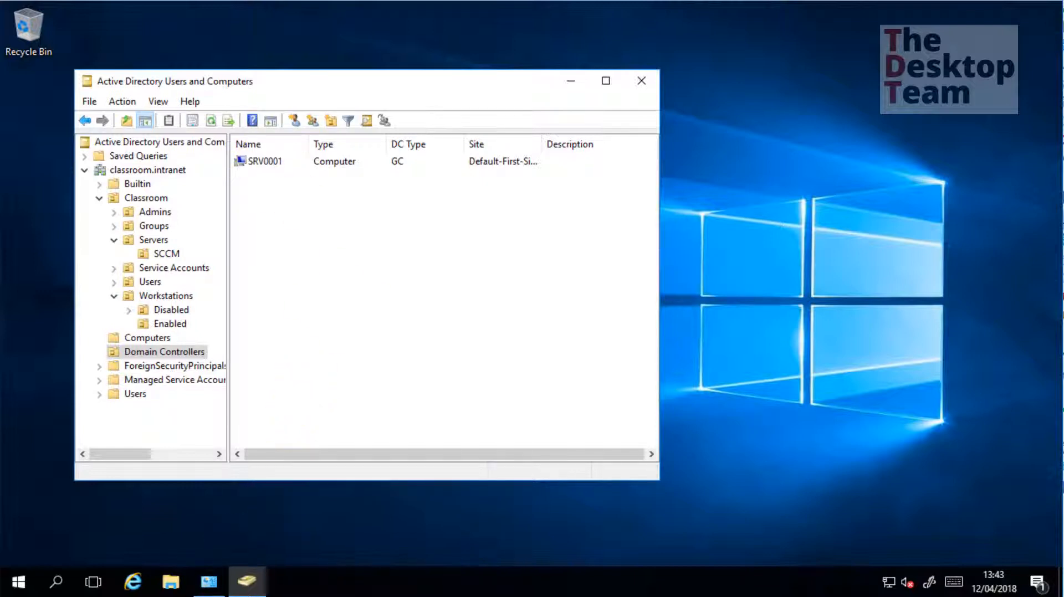
# Step: Switch back to Configuration Manager on CLASSROOM-SRV0002 and return to Discovery Methods in the Administration workspace
pyautogui.moveTo(111, 596)
pyautogui.click(42, 579)
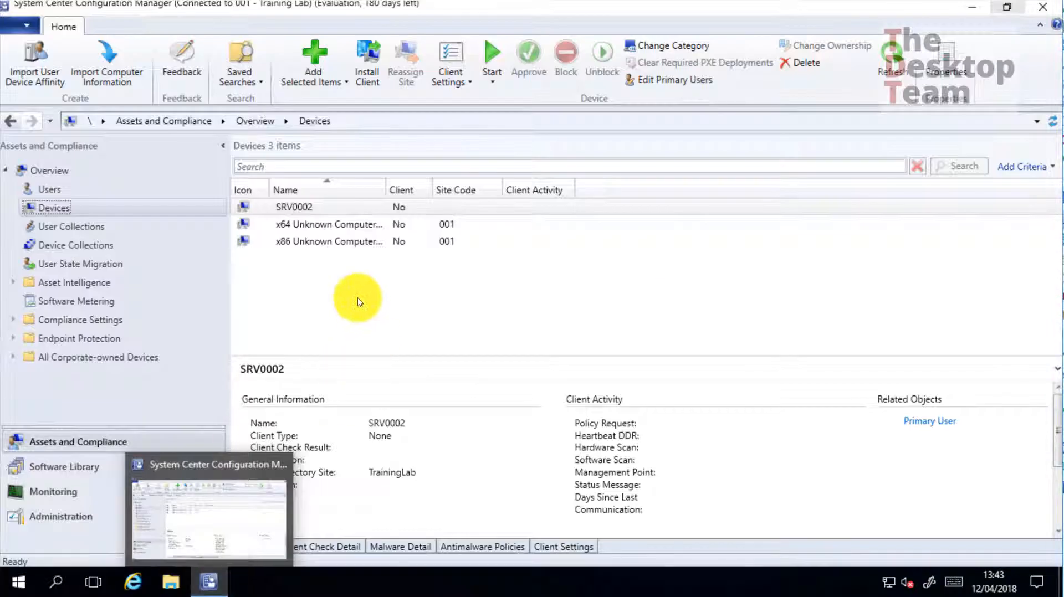
pyautogui.click(358, 317)
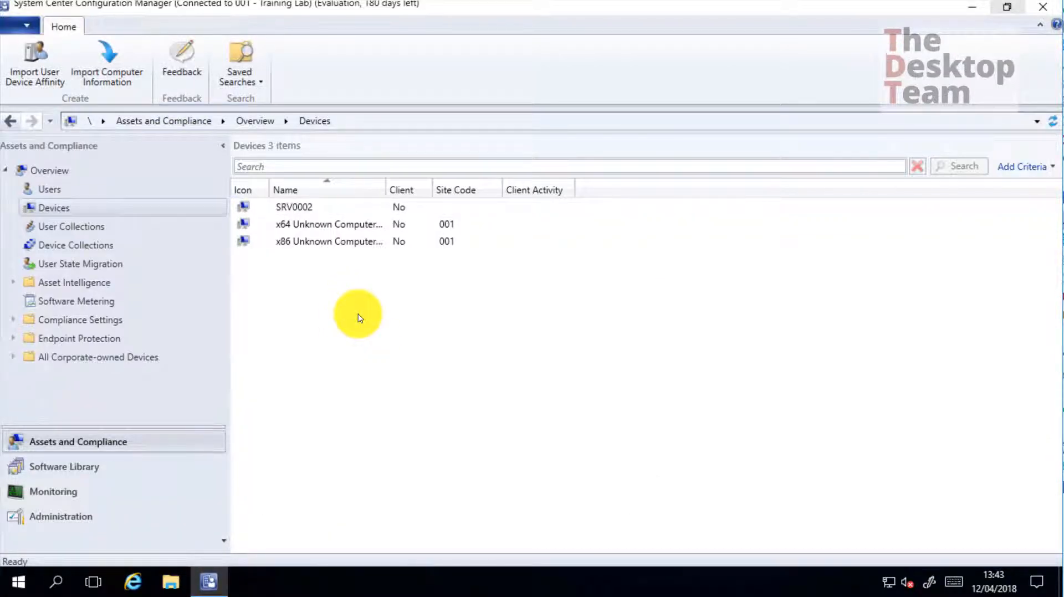
pyautogui.click(83, 516)
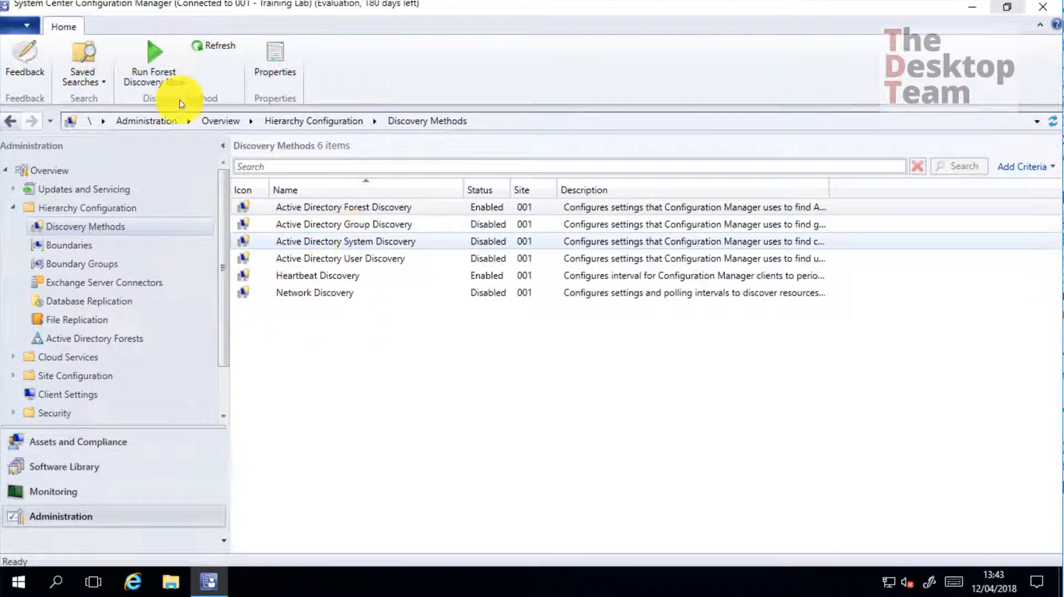
# Step: Enable Active Directory System Discovery in its properties
pyautogui.click(361, 244)
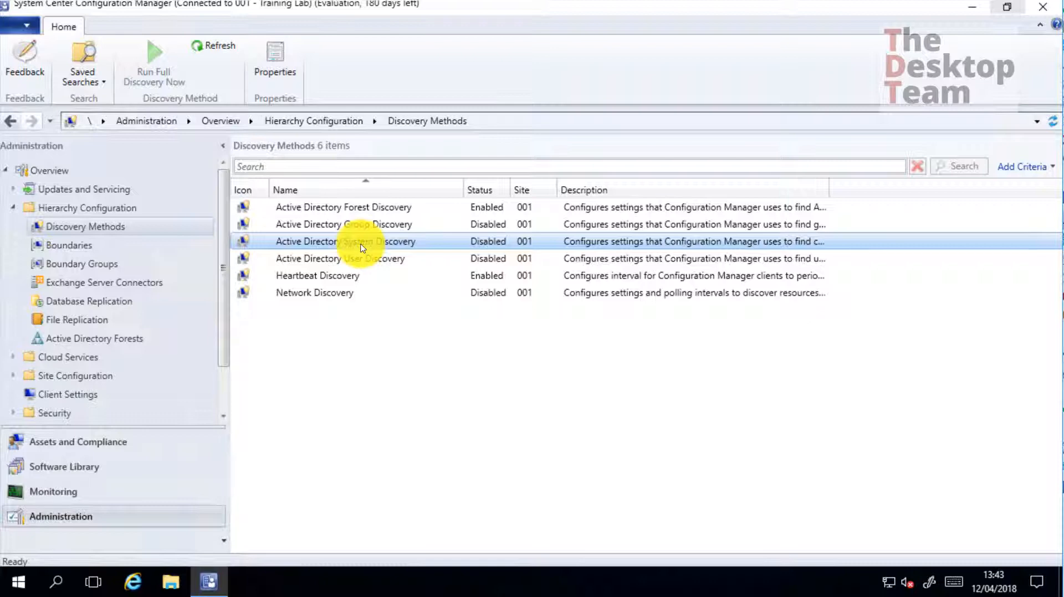
pyautogui.doubleClick(367, 238)
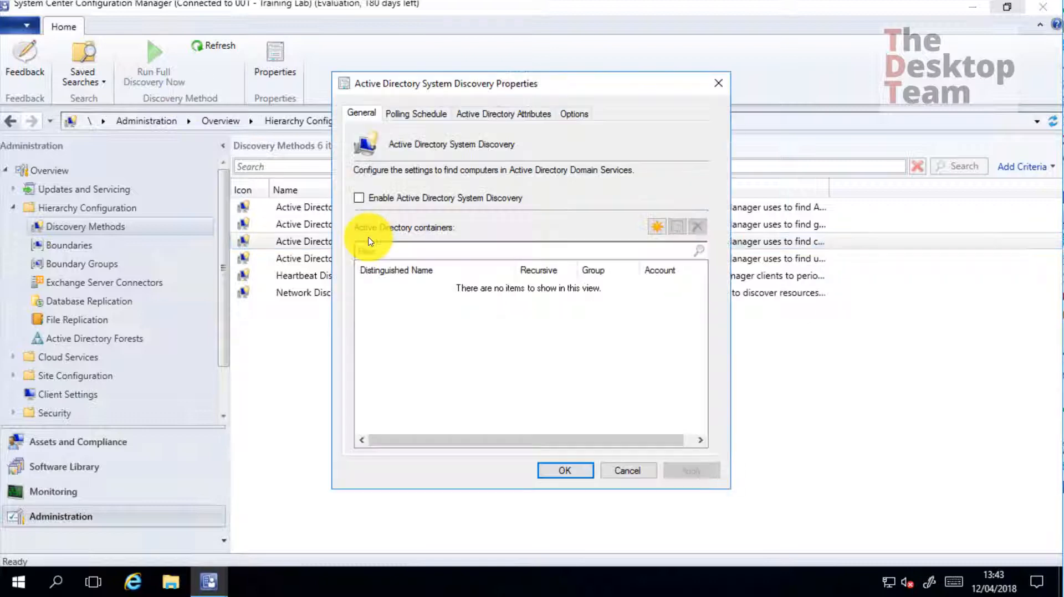
pyautogui.click(378, 201)
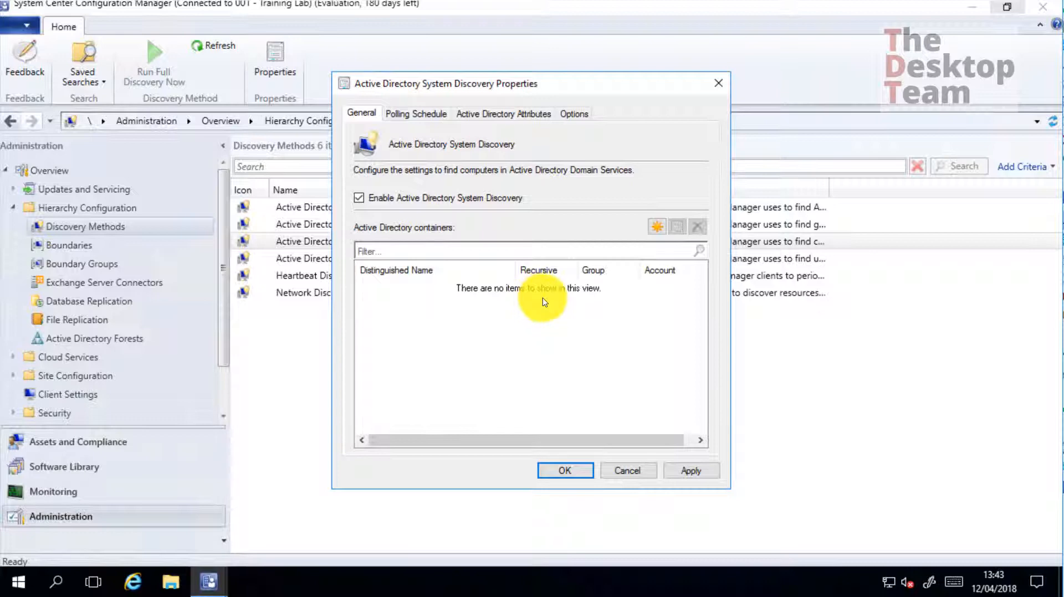
# Step: Start a new Active Directory container for the system discovery and set its path to the classroom domain root
pyautogui.click(657, 226)
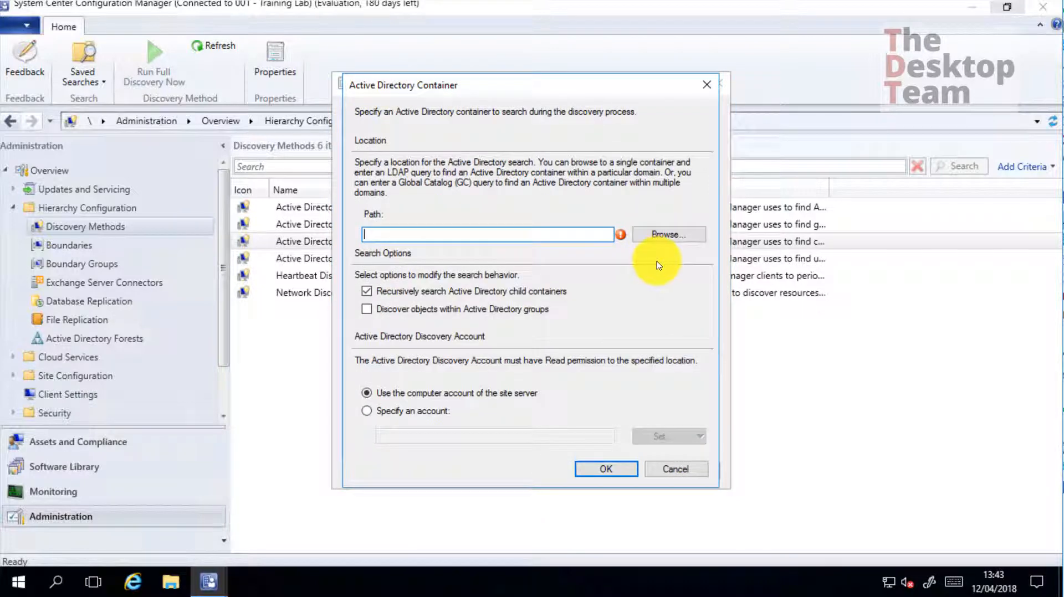
pyautogui.click(667, 233)
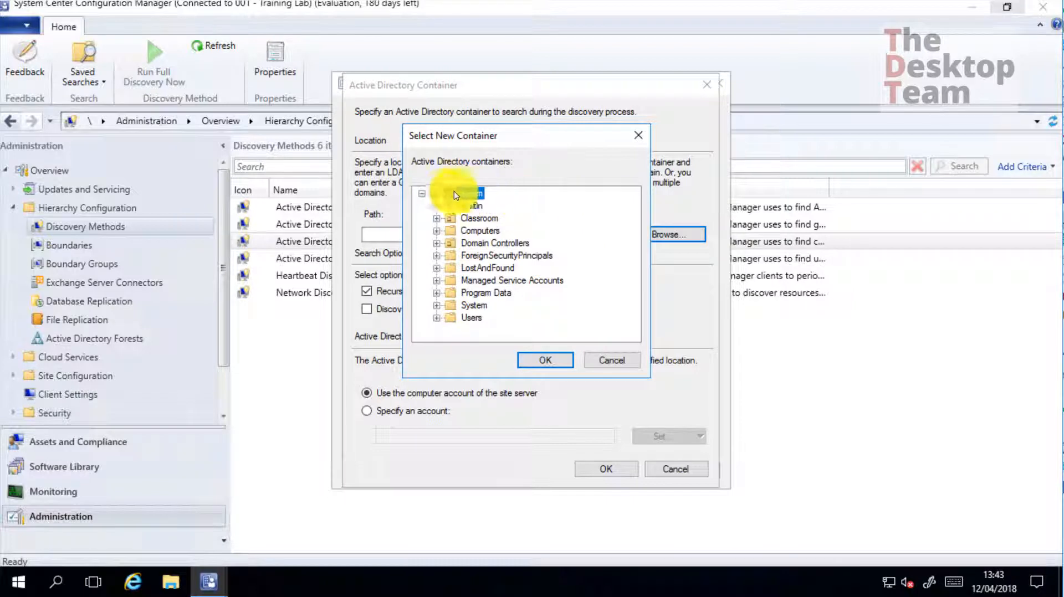
pyautogui.click(546, 360)
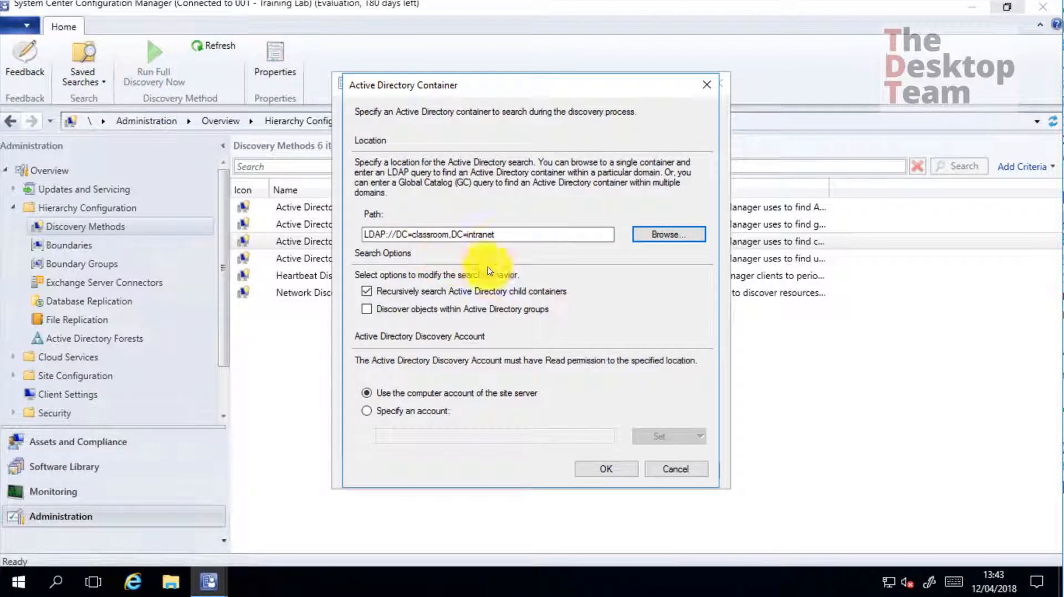
# Step: Change the container's search path to the Domain Controllers organizational unit
pyautogui.click(646, 237)
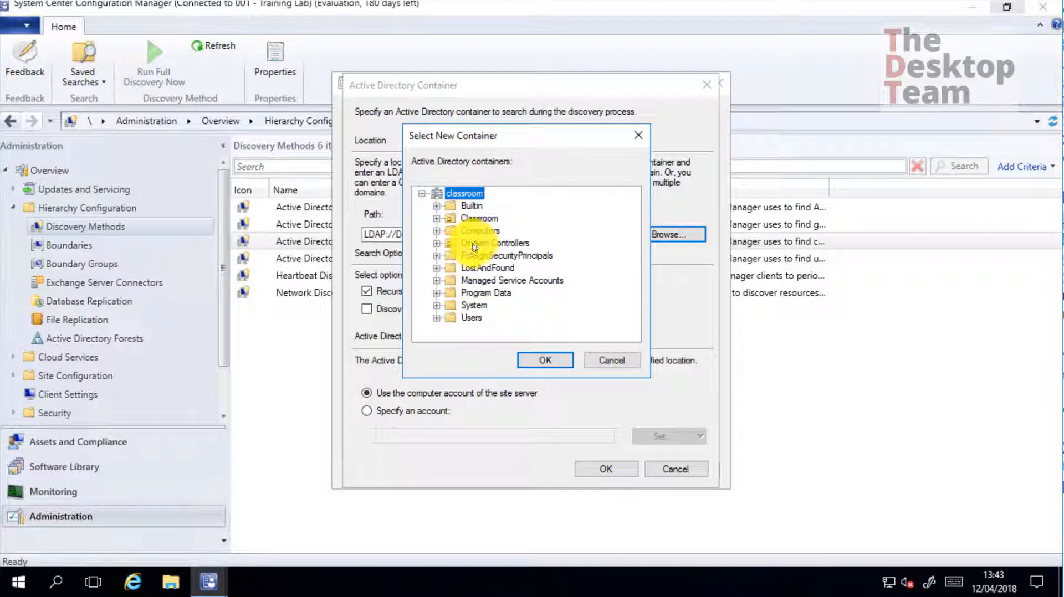
pyautogui.click(475, 246)
pyautogui.click(545, 360)
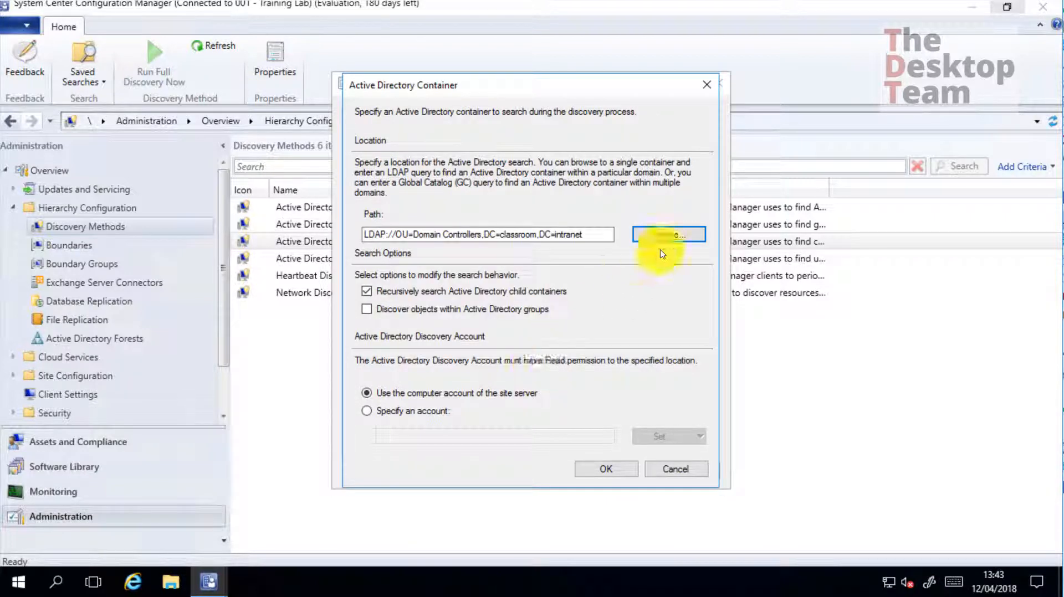
# Step: Set the container's search path to the classroom domain root instead of the Domain Controllers organizational unit
pyautogui.click(664, 231)
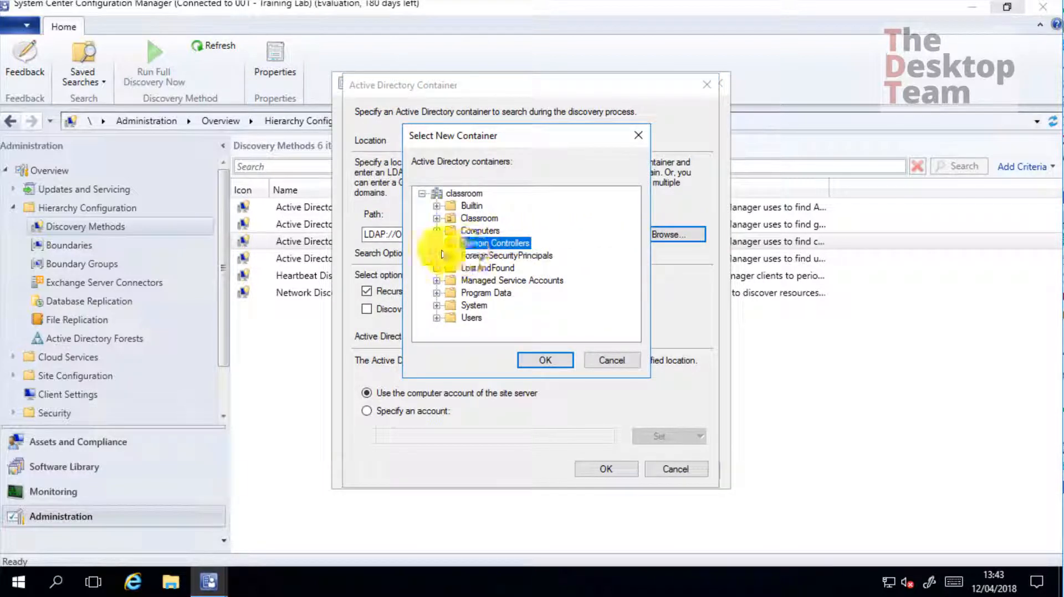
pyautogui.click(437, 218)
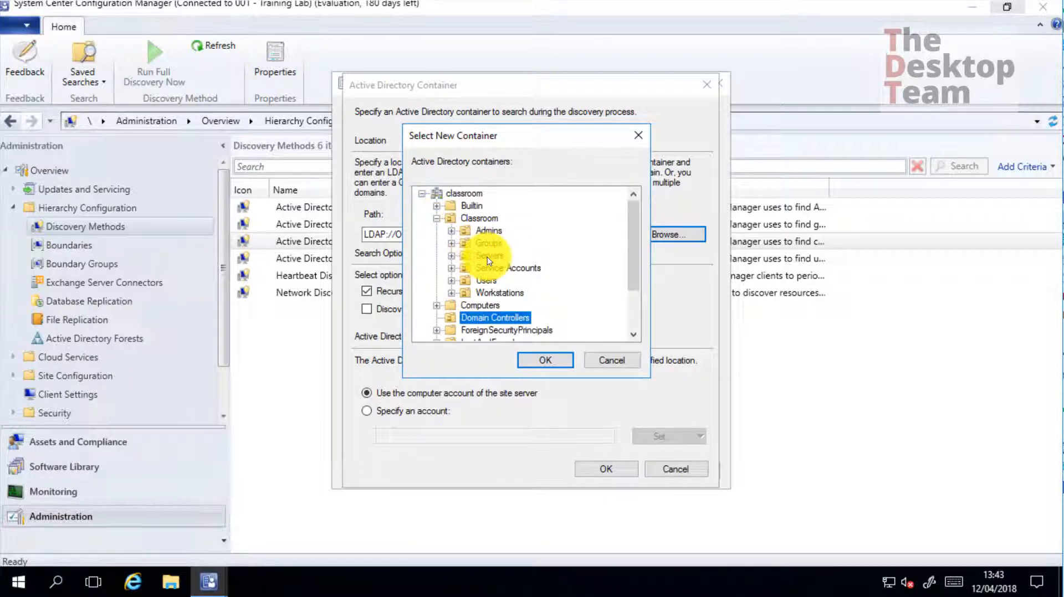
pyautogui.click(488, 257)
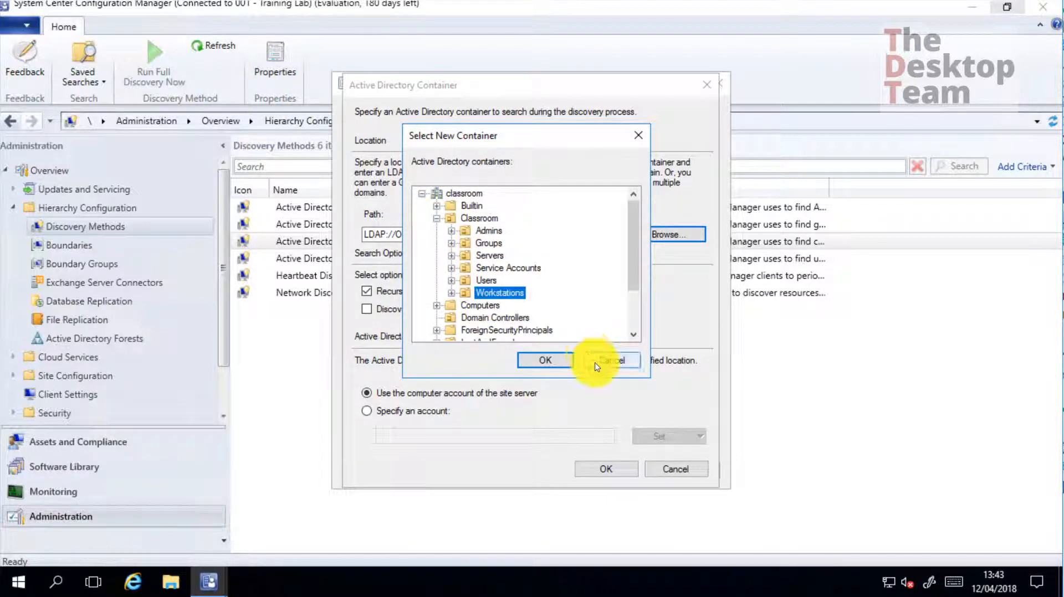
pyautogui.click(464, 194)
pyautogui.click(546, 360)
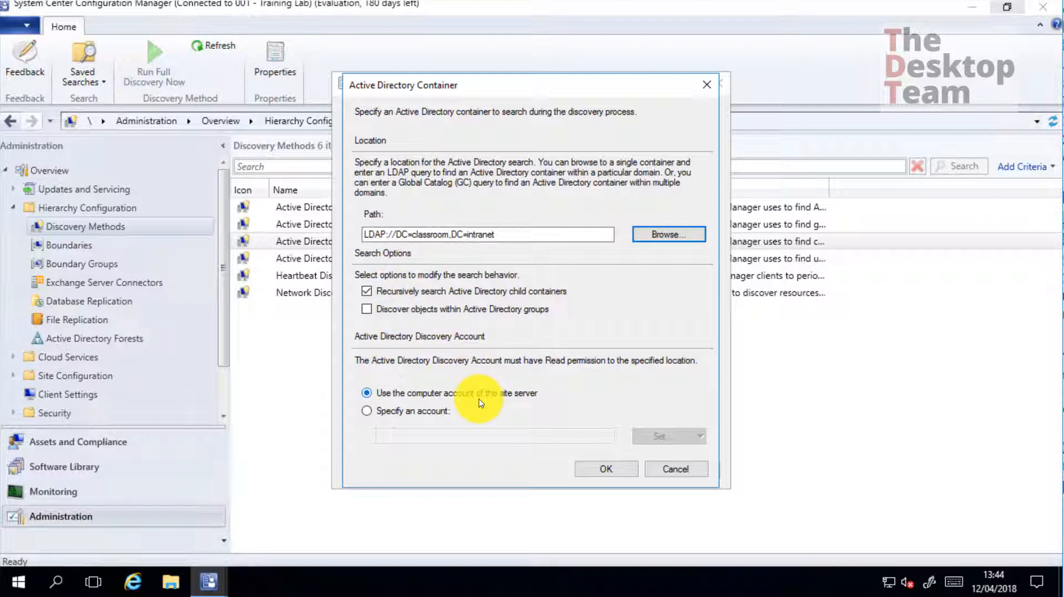
# Step: Keep the computer account of the site server as the discovery account and add the container to the system discovery
pyautogui.click(437, 414)
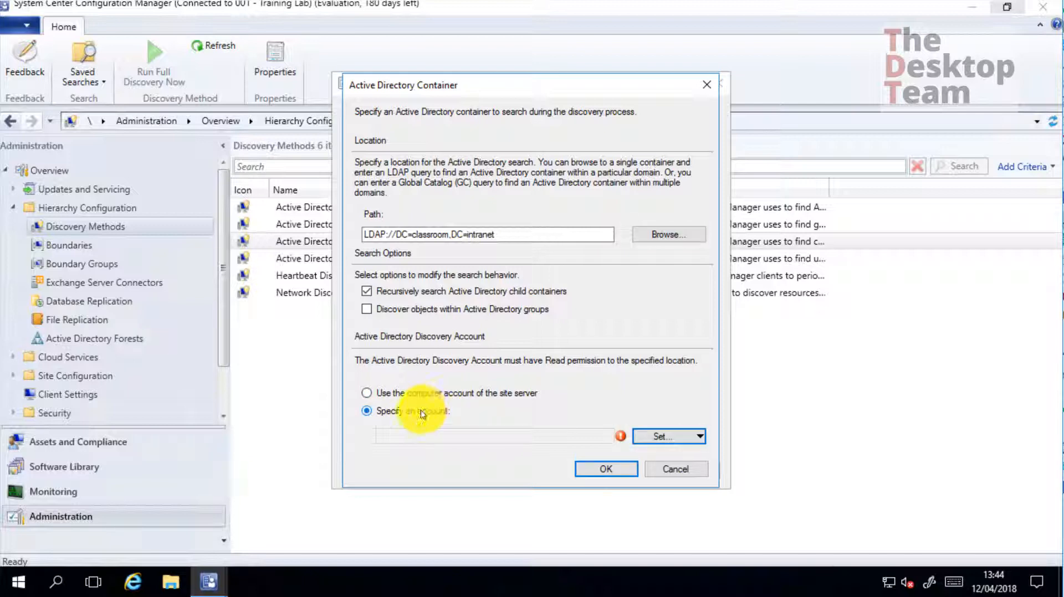
pyautogui.click(415, 394)
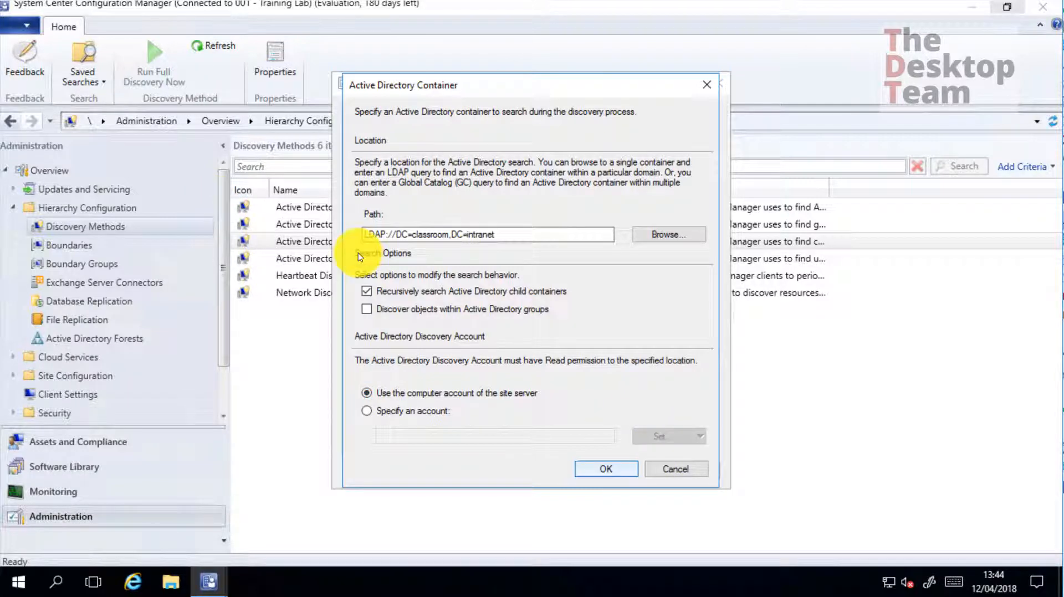
pyautogui.click(605, 469)
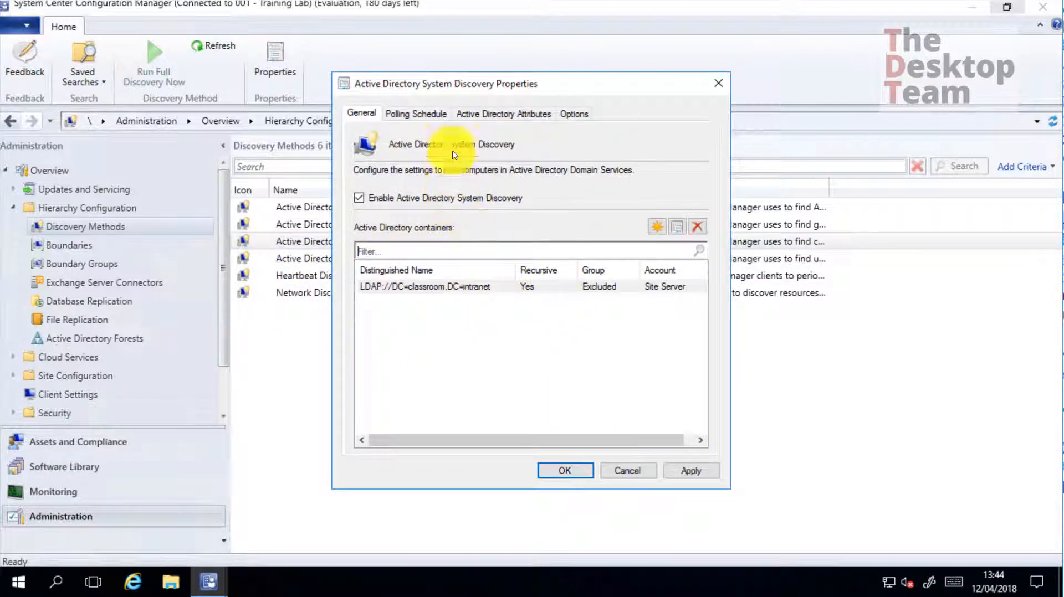
# Step: Review the full discovery polling schedule and the delta discovery interval of the system discovery
pyautogui.click(416, 114)
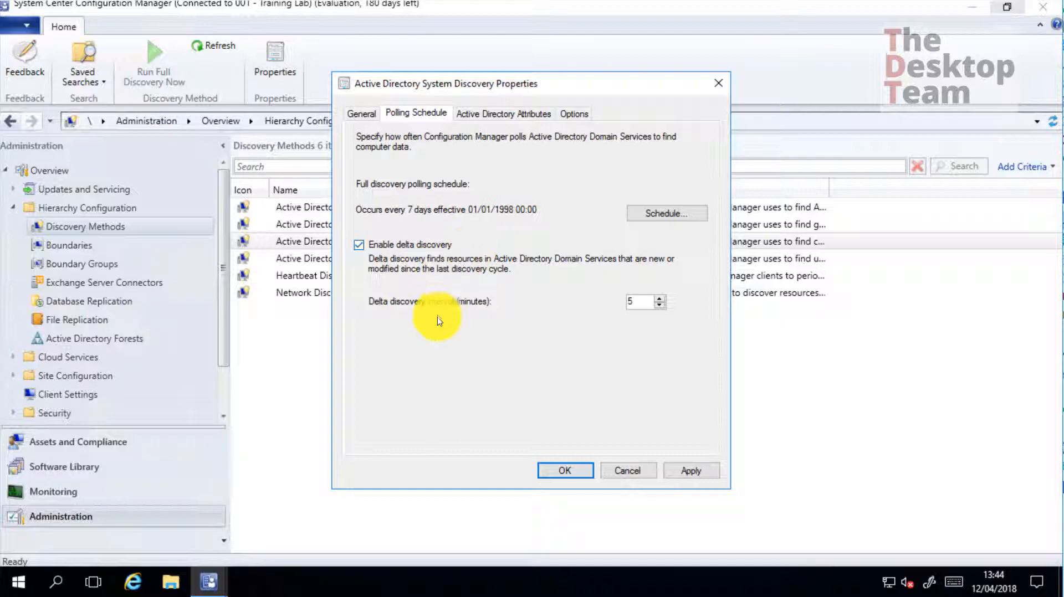
pyautogui.moveTo(641, 302); pyautogui.dragTo(607, 299)
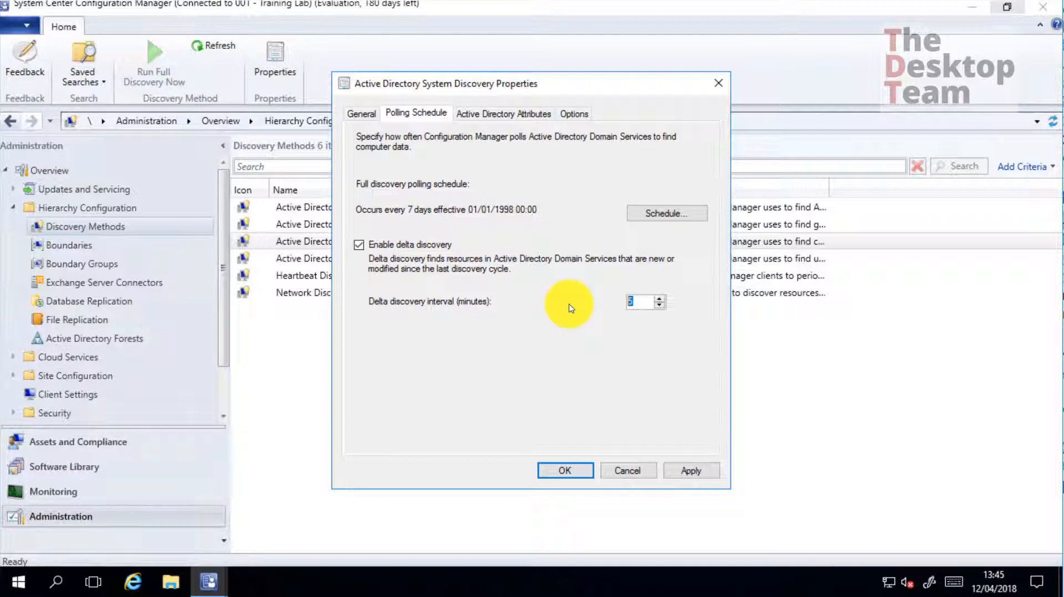
pyautogui.click(361, 113)
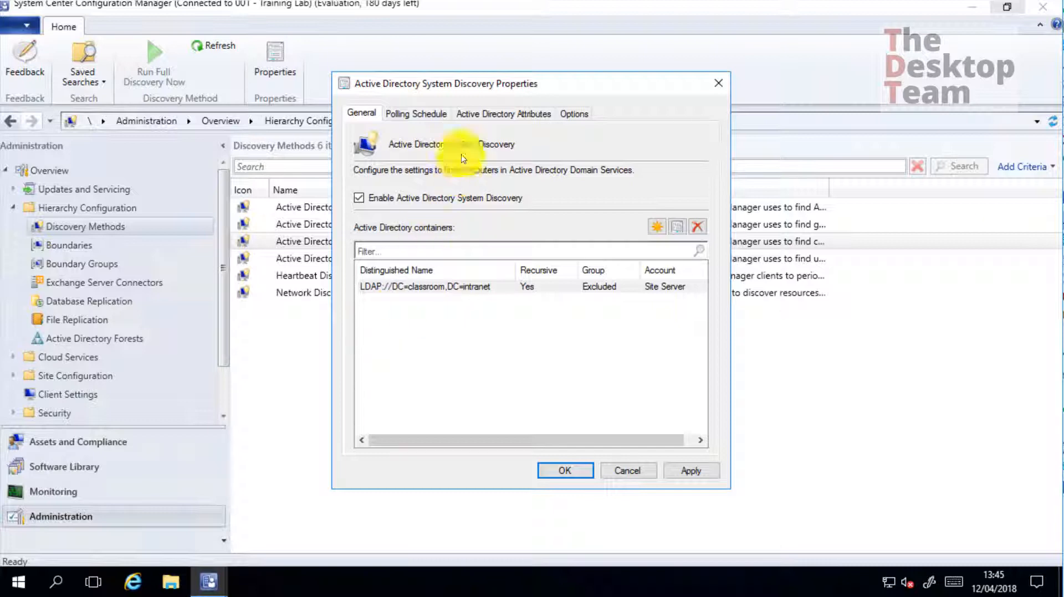
pyautogui.click(428, 114)
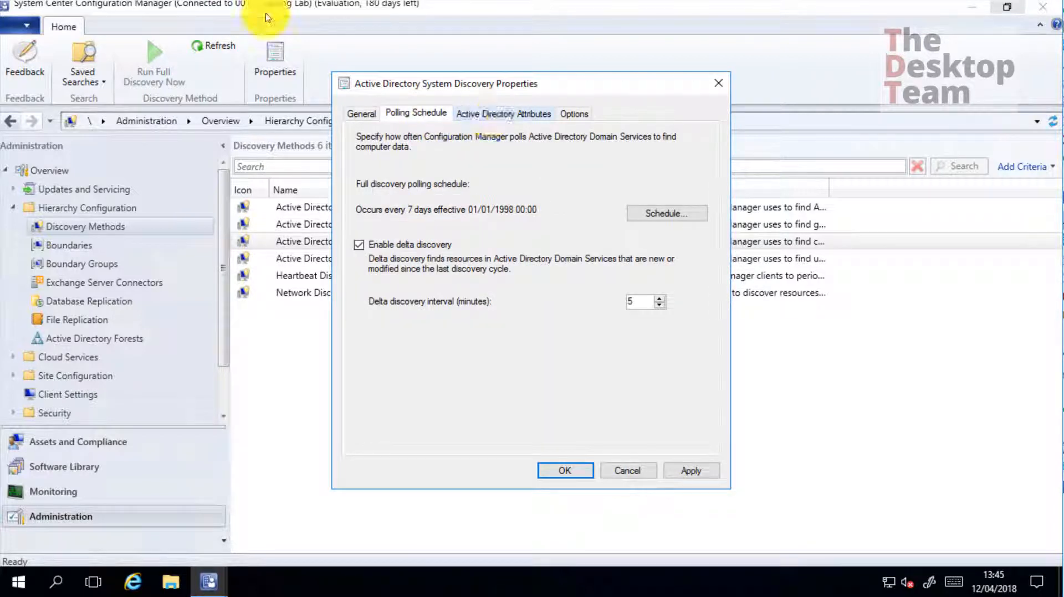
# Step: Examine the Active Directory object attributes that the system discovery collects by default
pyautogui.click(490, 114)
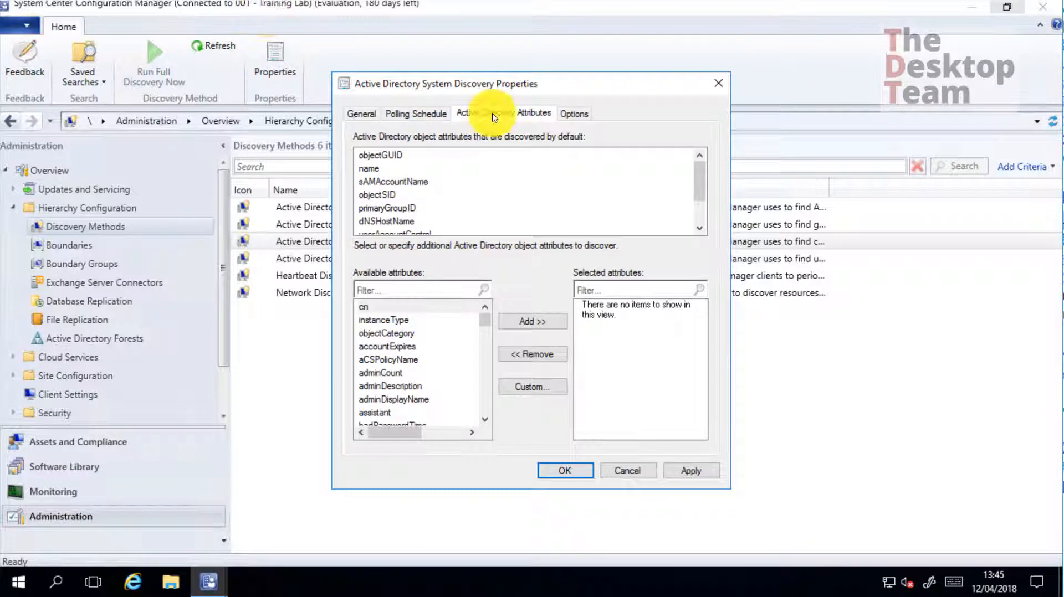
pyautogui.click(389, 157)
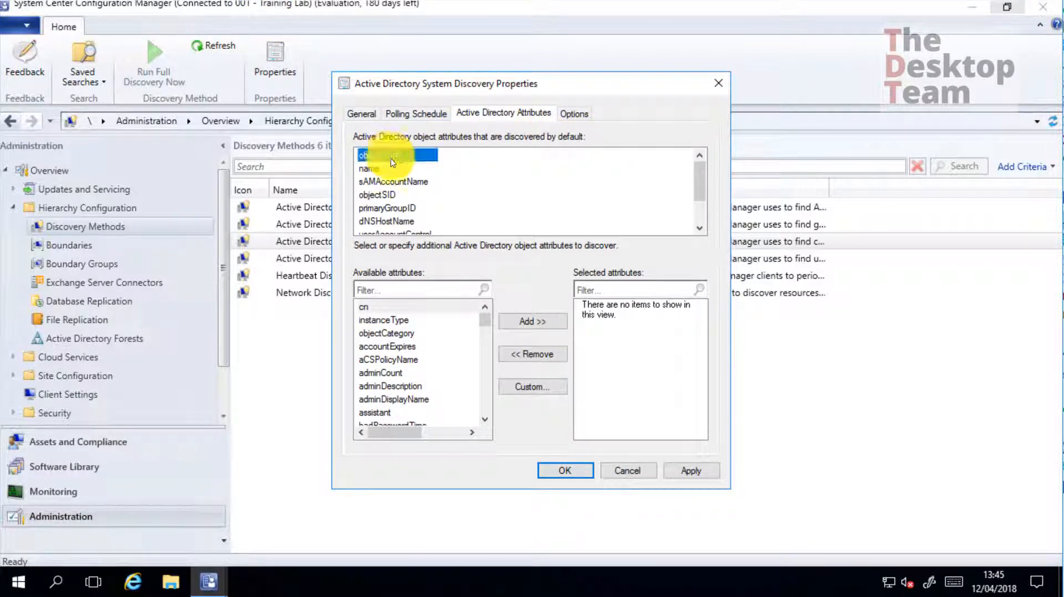
pyautogui.click(389, 169)
pyautogui.click(388, 182)
pyautogui.click(388, 195)
pyautogui.click(388, 208)
pyautogui.click(388, 221)
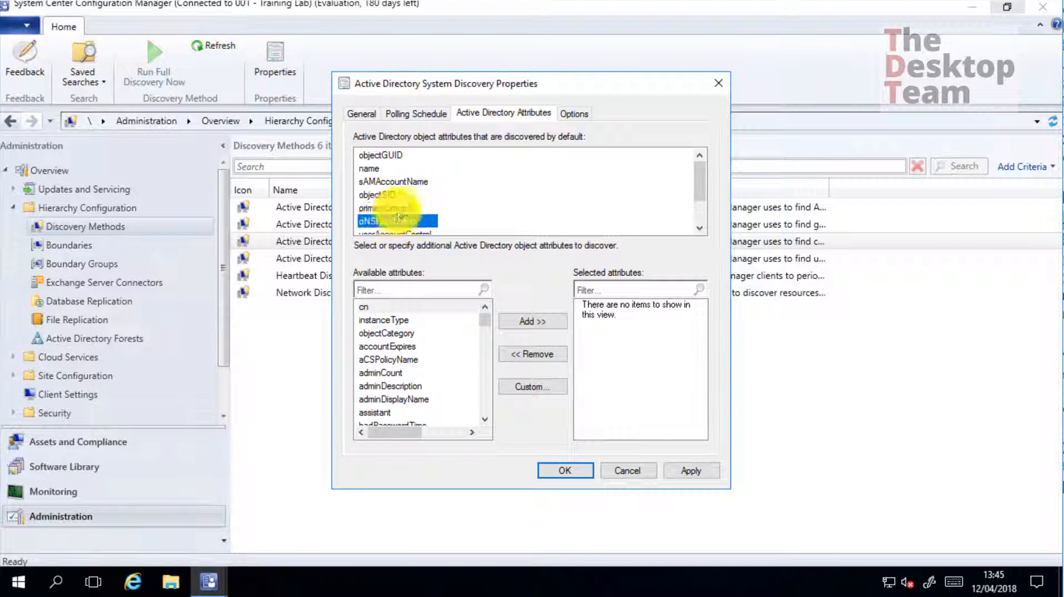
pyautogui.scroll(-1, 393, 219)
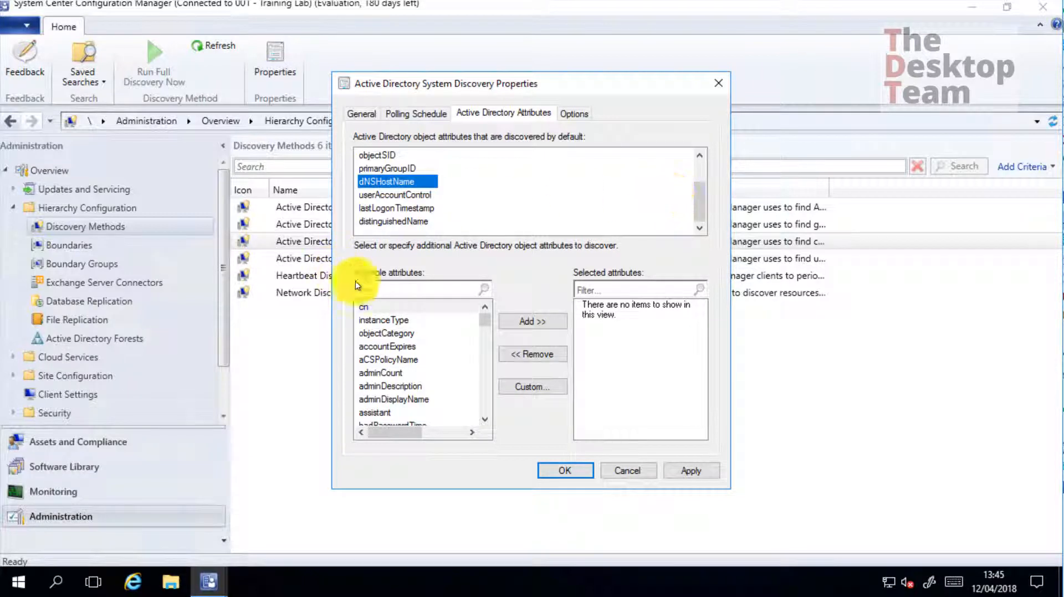
# Step: Filter the available attributes for "pwdla" and add pwdLastSet to the selected attributes
pyautogui.click(409, 290)
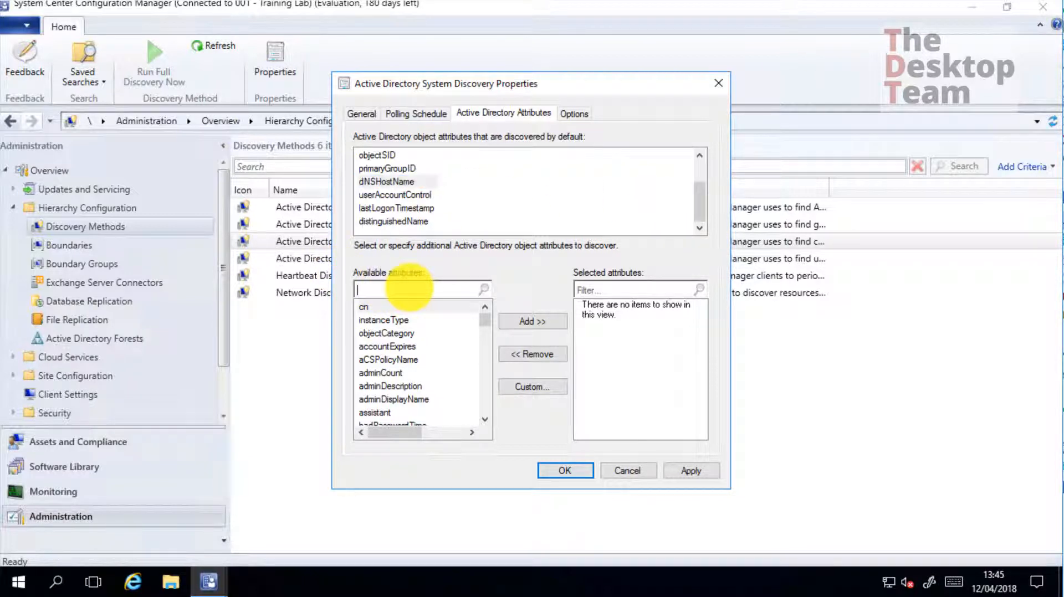
pyautogui.write('pwd')
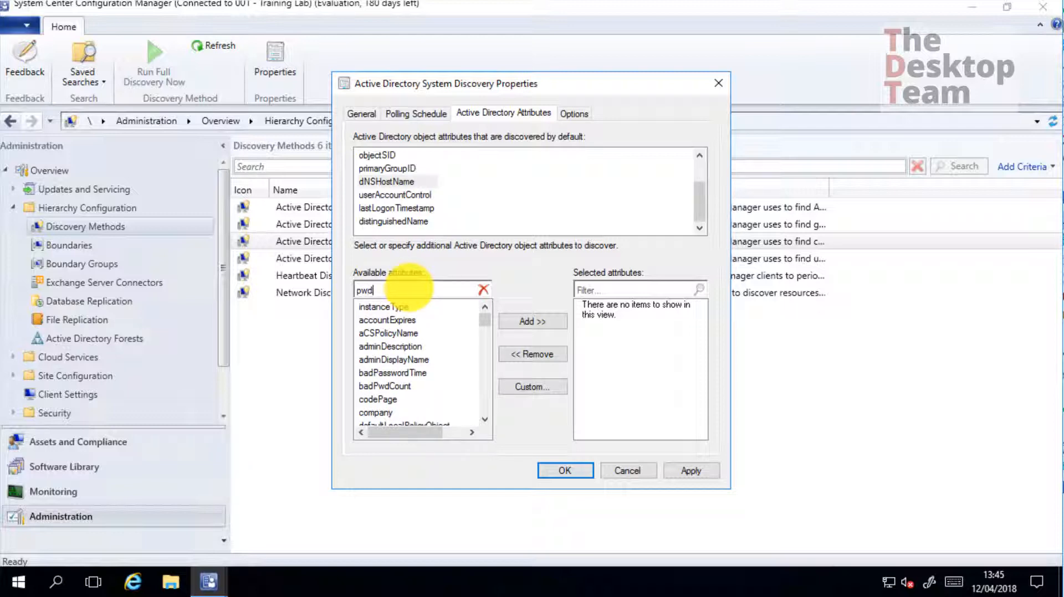
pyautogui.write('last')
pyautogui.click(370, 307)
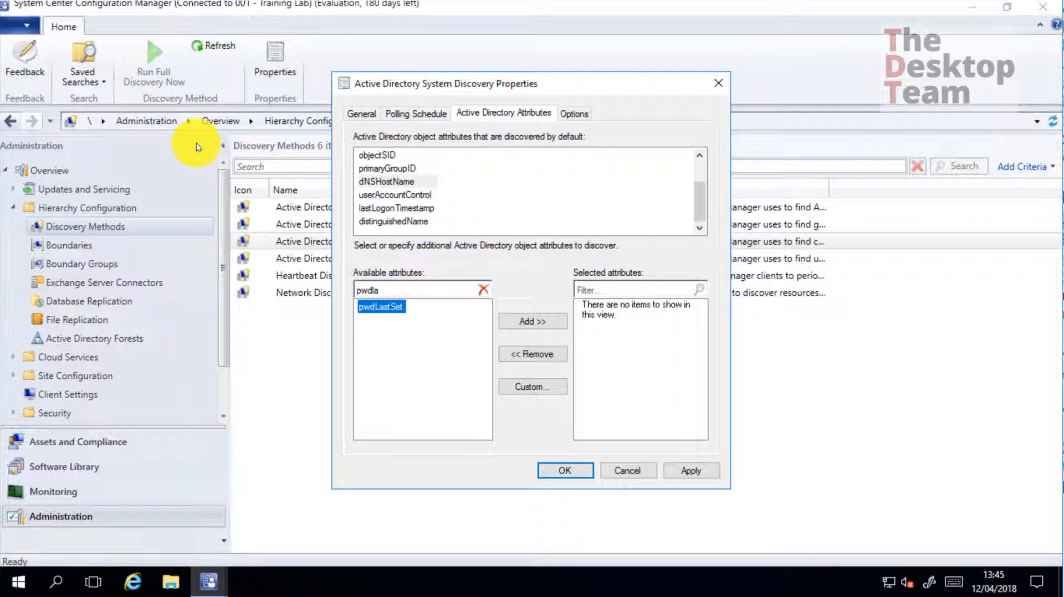
pyautogui.click(533, 322)
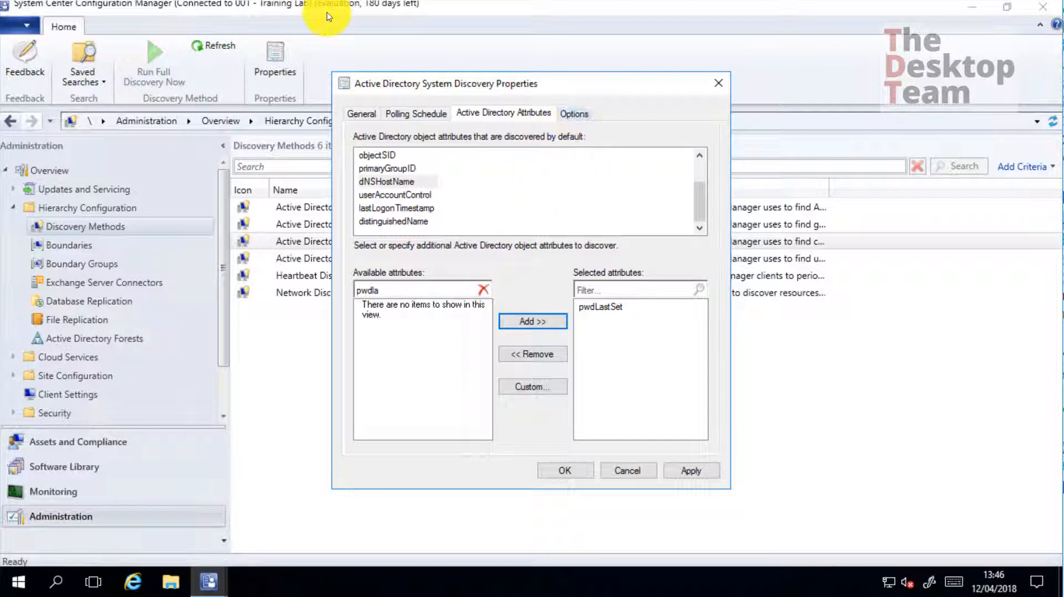
# Step: Restrict discovery to computers with a domain logon and an account password update within 90 days, and submit the discovery properties
pyautogui.click(576, 113)
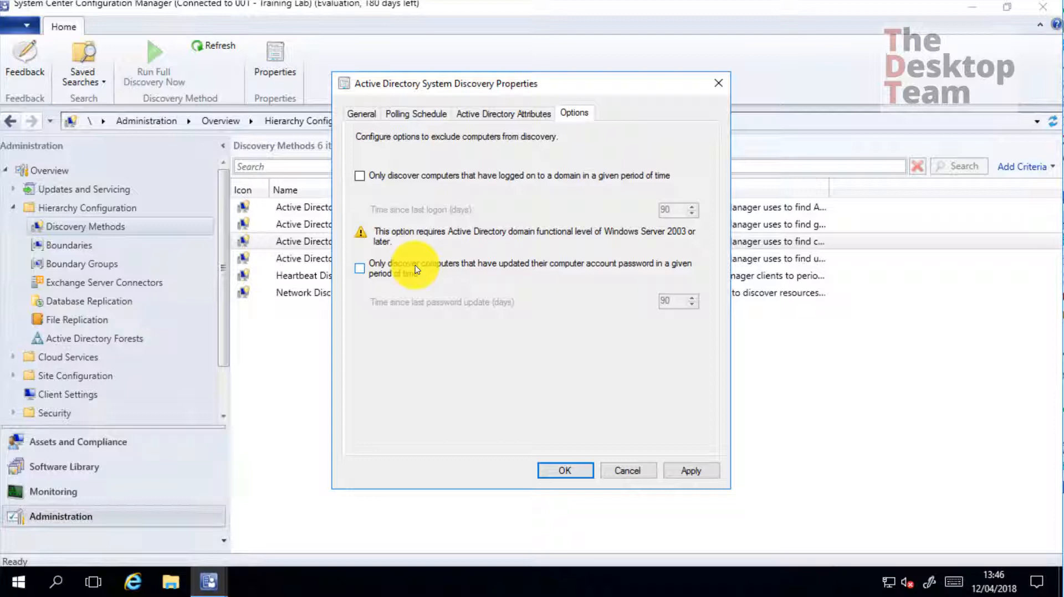
pyautogui.click(360, 176)
pyautogui.click(360, 269)
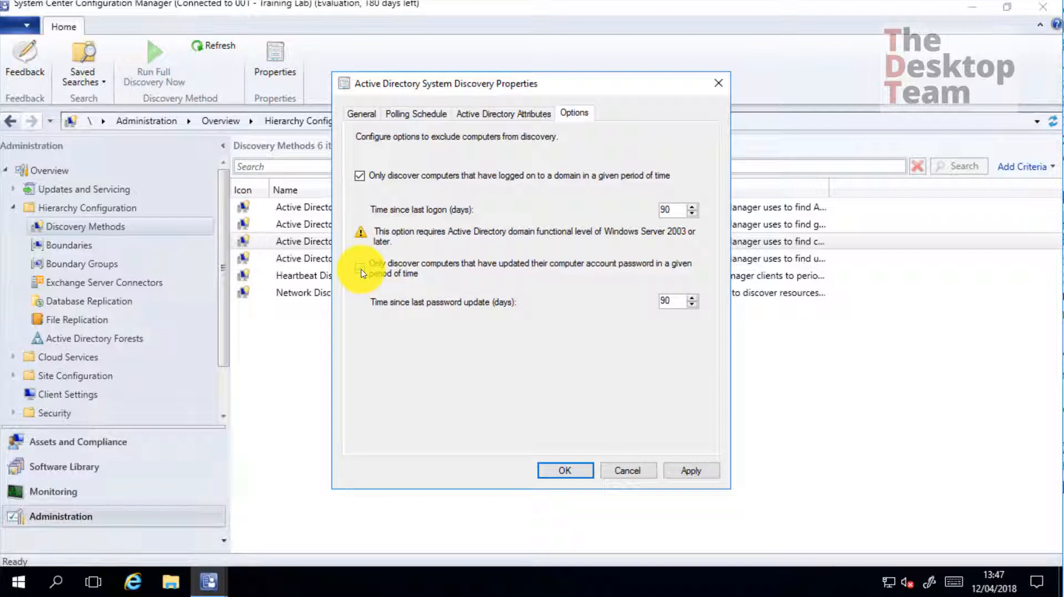
pyautogui.click(361, 271)
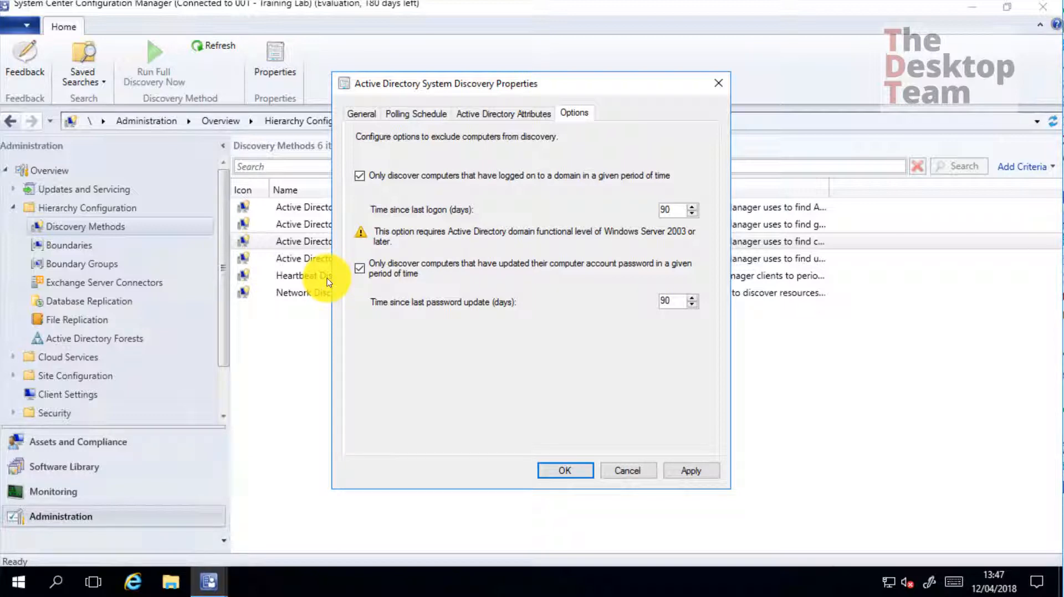
pyautogui.click(578, 472)
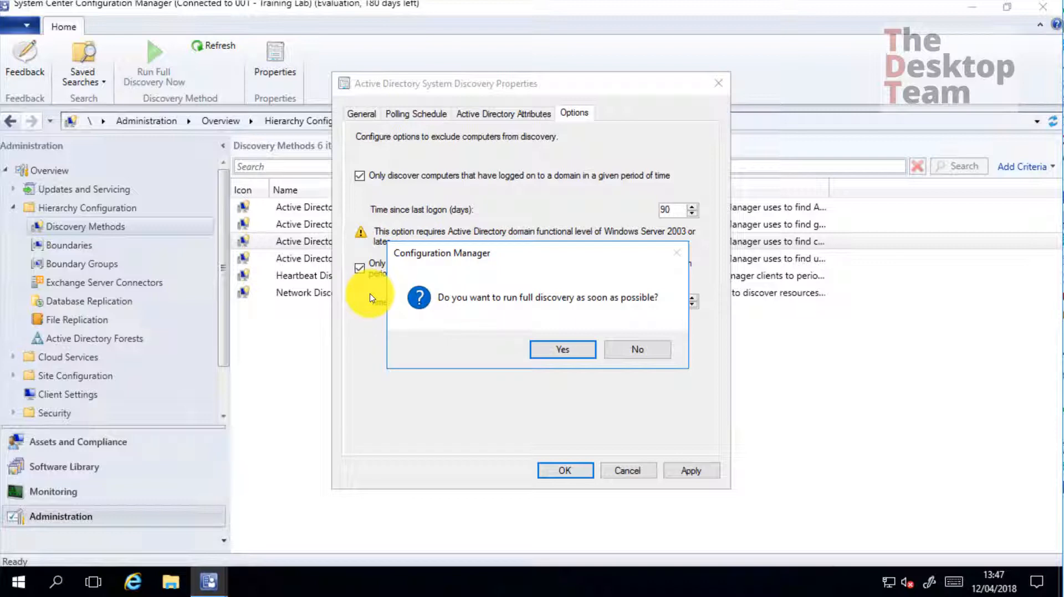
# Step: Switch to File Explorer, check the C:\ConfigMgr\Logs folder for existing discovery logs, and return to Configuration Manager
pyautogui.click(171, 582)
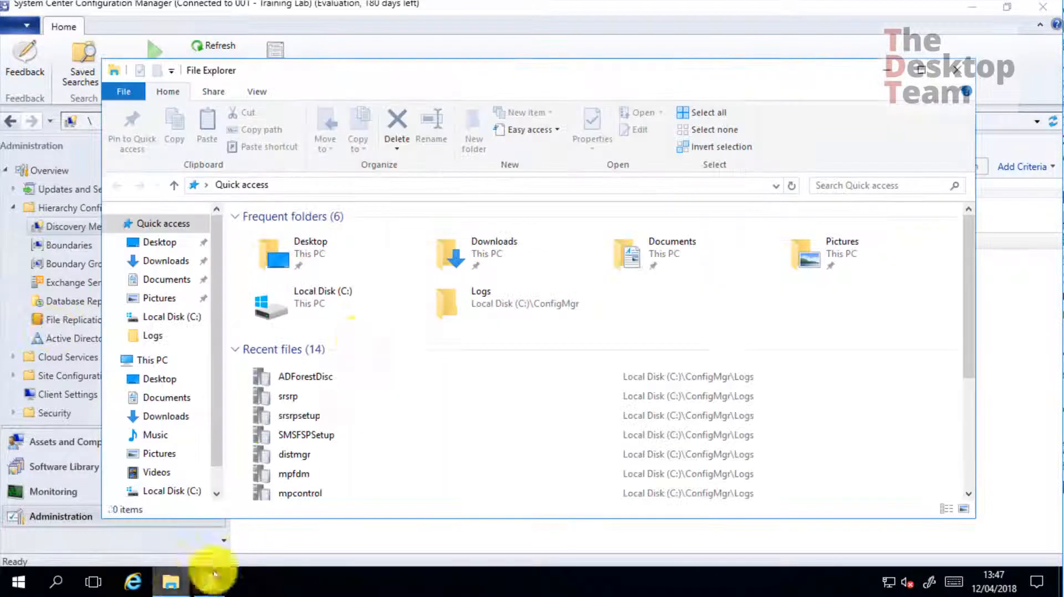
pyautogui.click(387, 187)
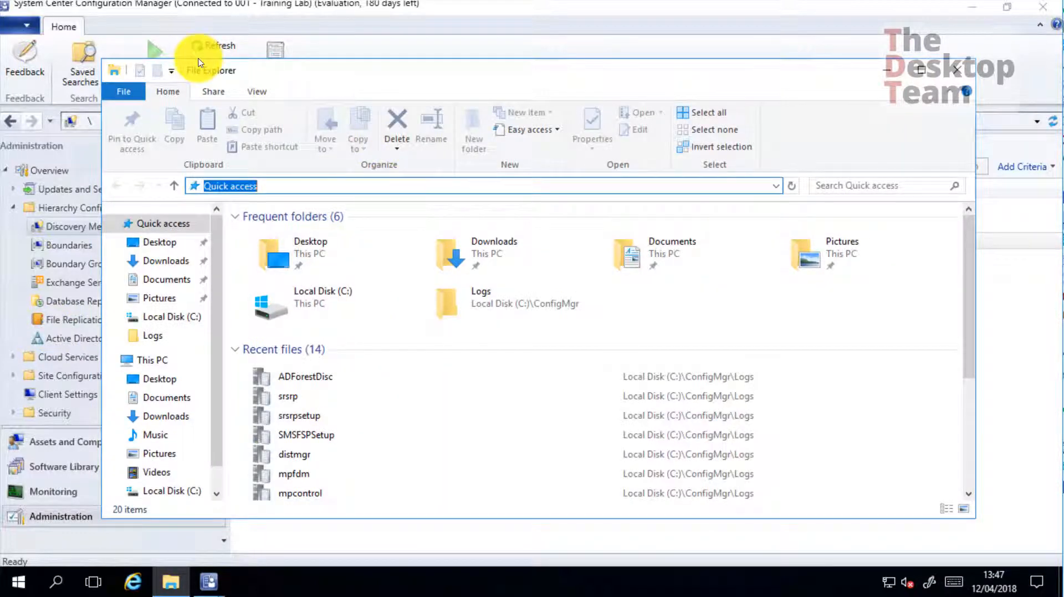
pyautogui.doubleClick(474, 307)
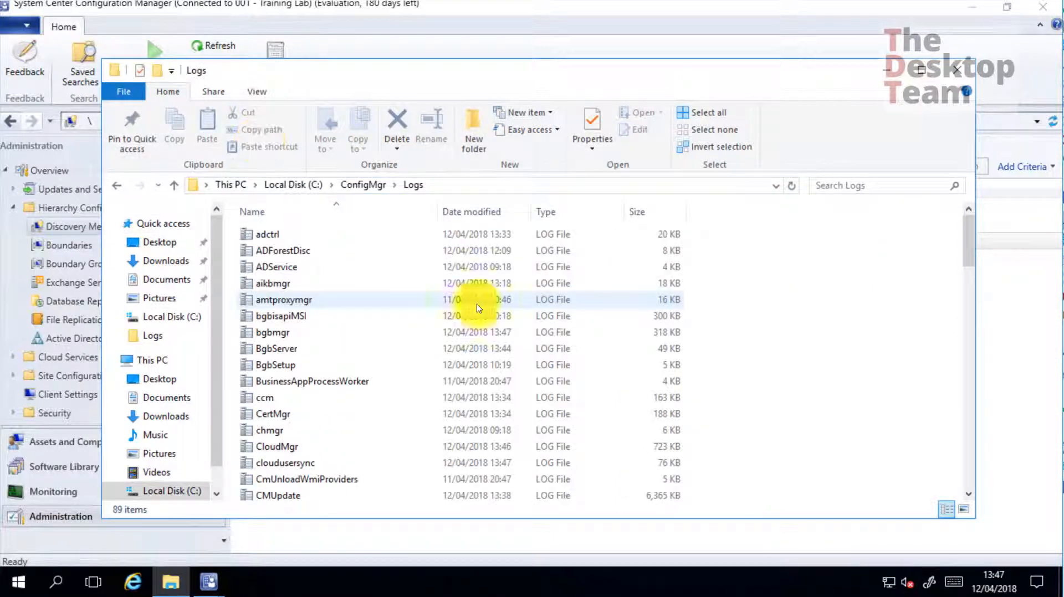
pyautogui.click(257, 252)
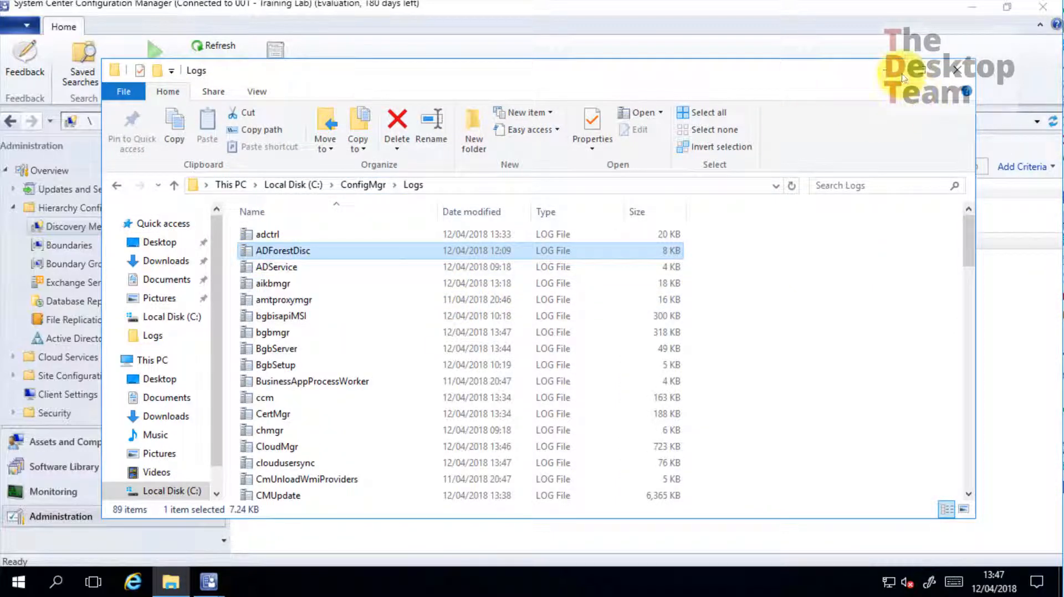
pyautogui.click(881, 70)
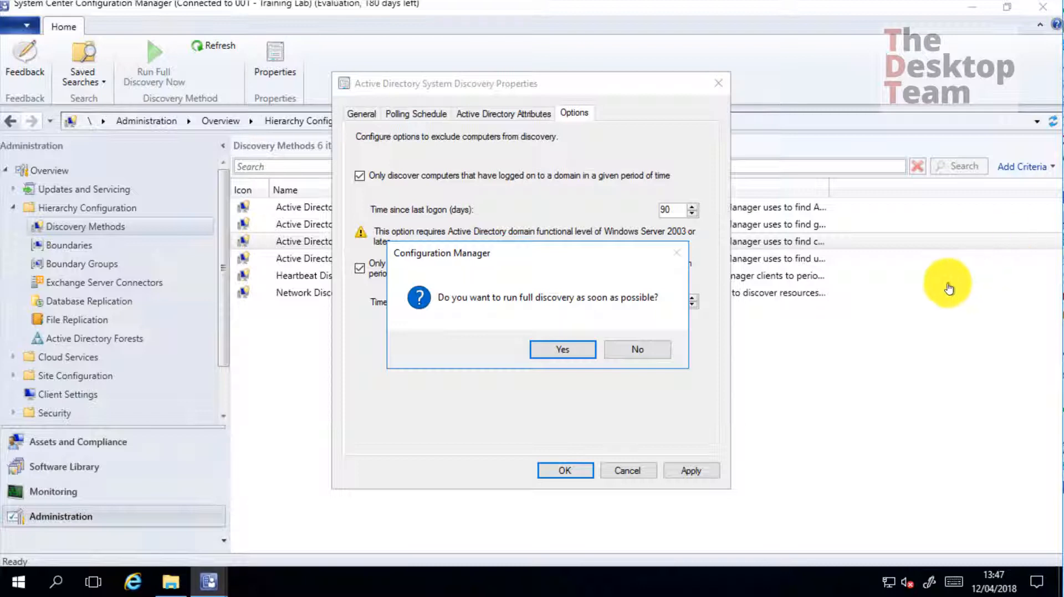
# Step: Agree to run full discovery as soon as possible and refresh the ConfigMgr Logs folder in File Explorer
pyautogui.click(561, 351)
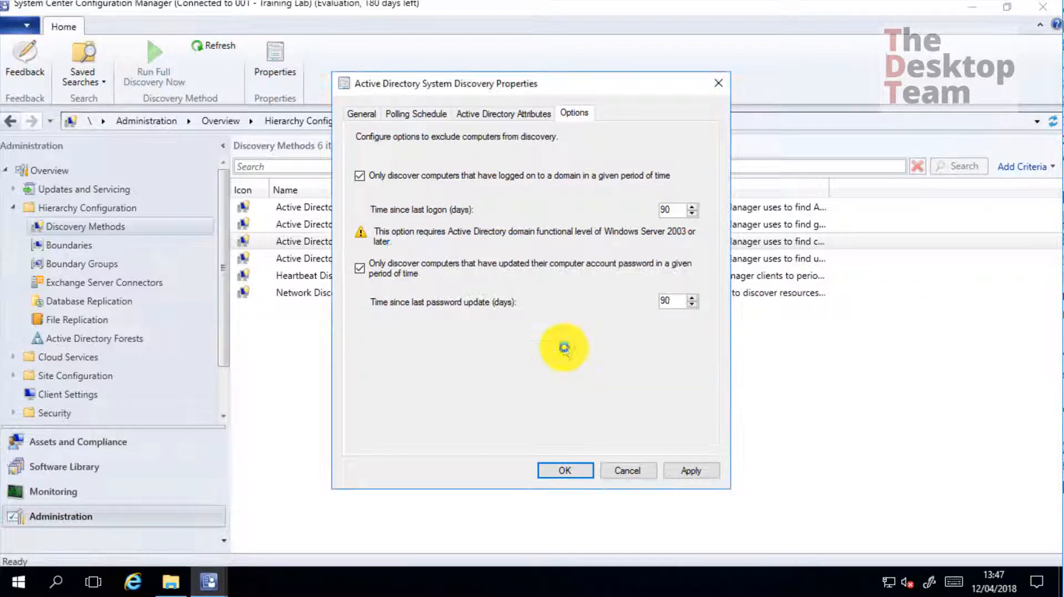
pyautogui.click(170, 582)
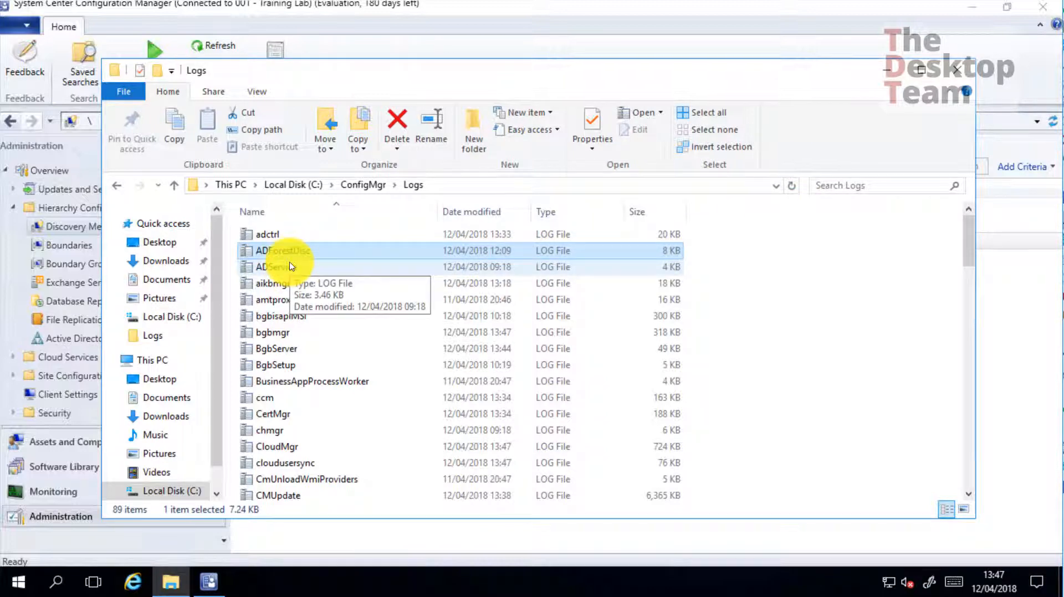
pyautogui.click(793, 187)
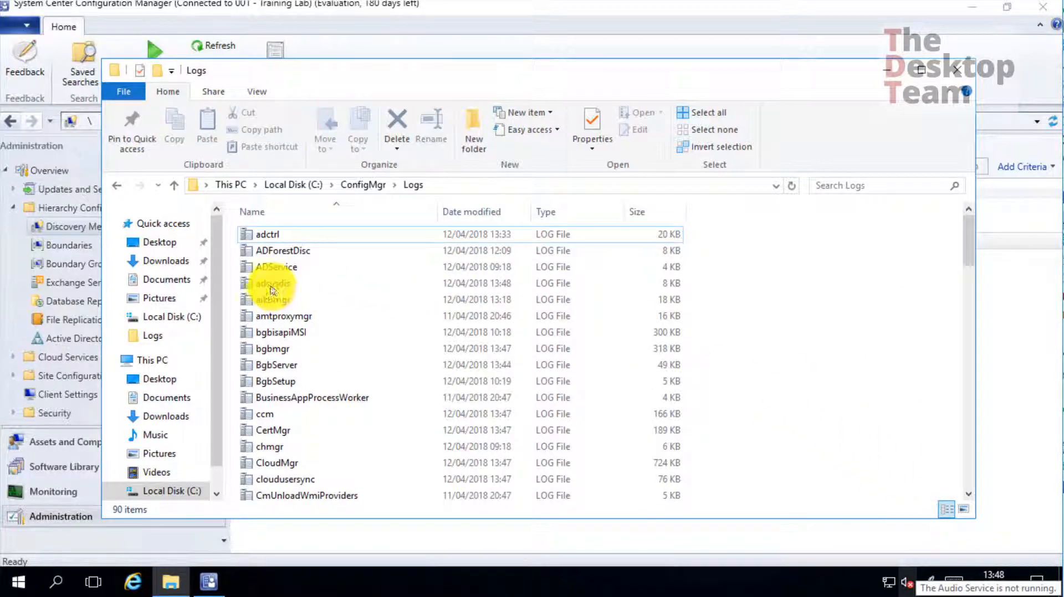
# Step: Open the adsysdis log in a maximized Configuration Manager Trace Log Tool window and inspect its first entries
pyautogui.click(272, 286)
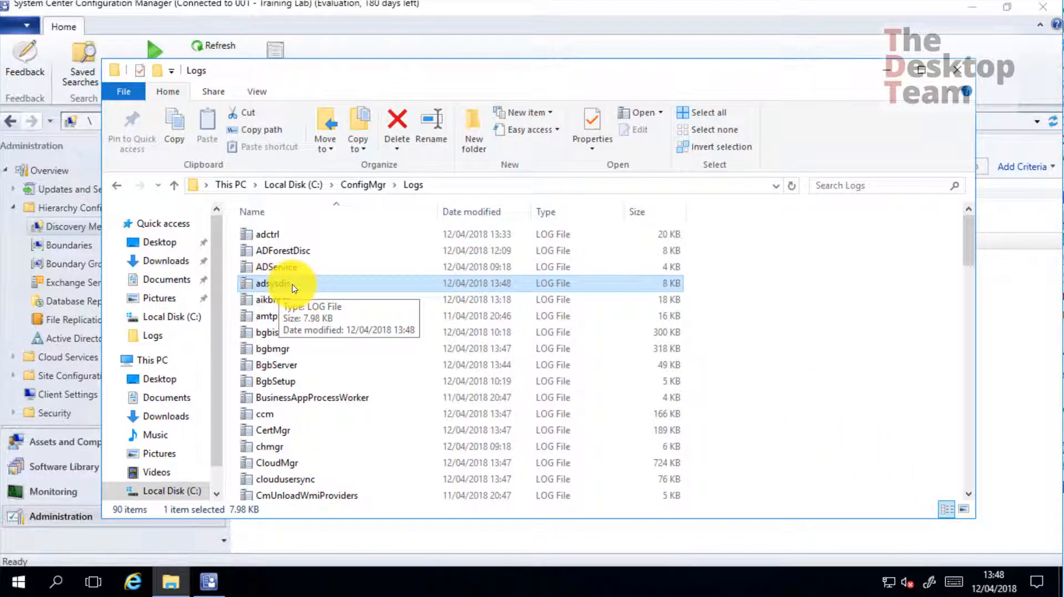
pyautogui.doubleClick(292, 285)
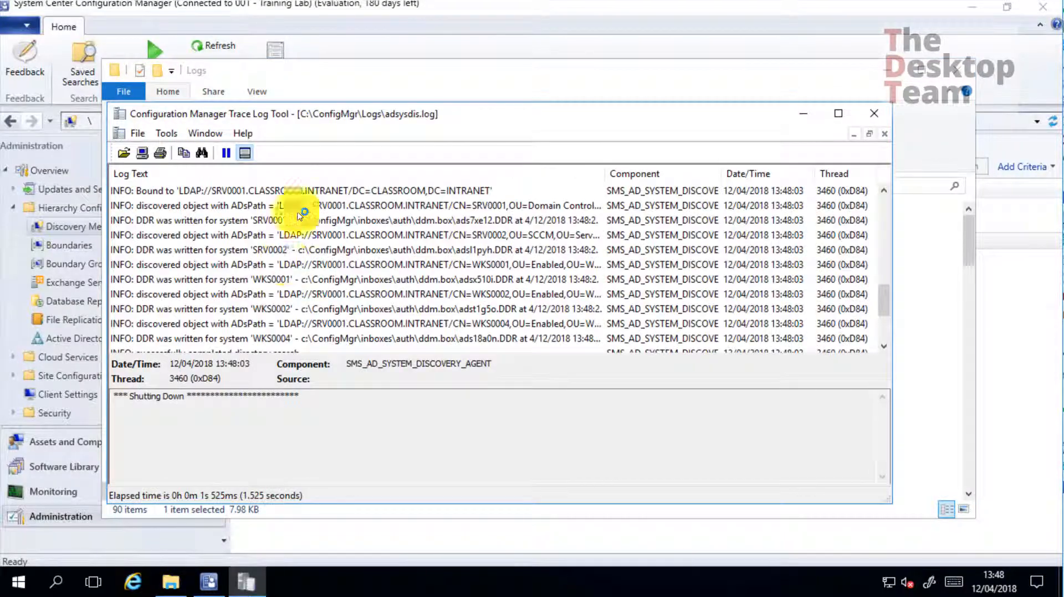
pyautogui.doubleClick(345, 113)
pyautogui.scroll(10, 280, 237)
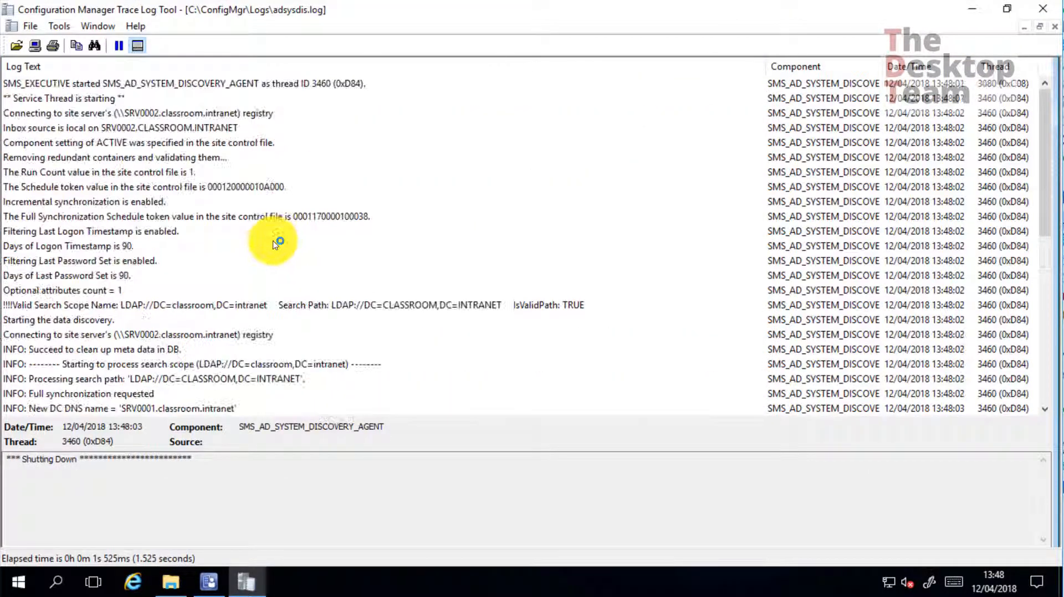
pyautogui.click(81, 98)
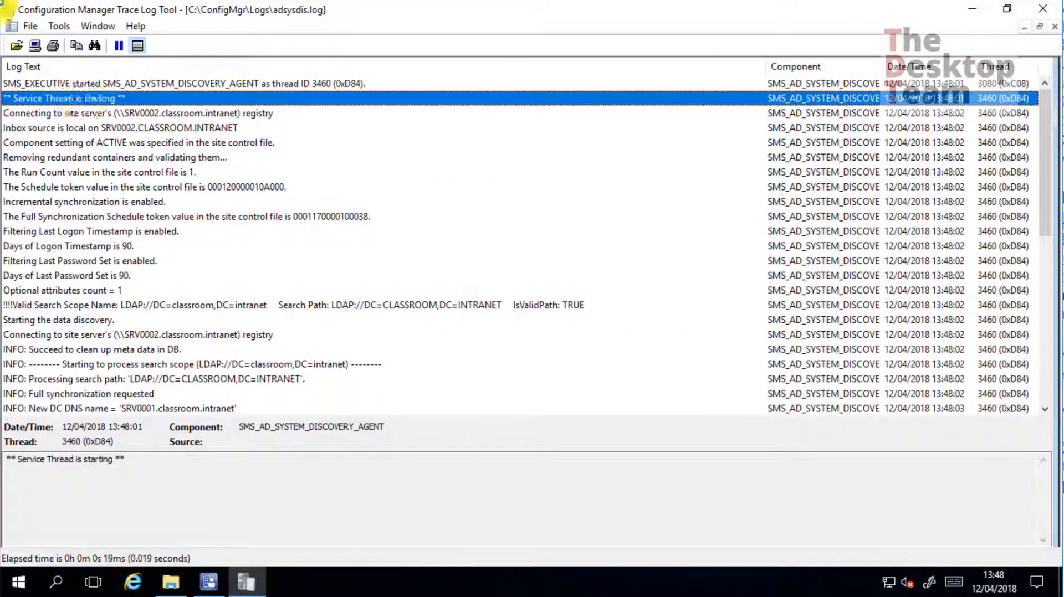
# Step: Inspect the adsysdis log entries for the valid search scope, the domain controller and the LDAP binding
pyautogui.click(146, 308)
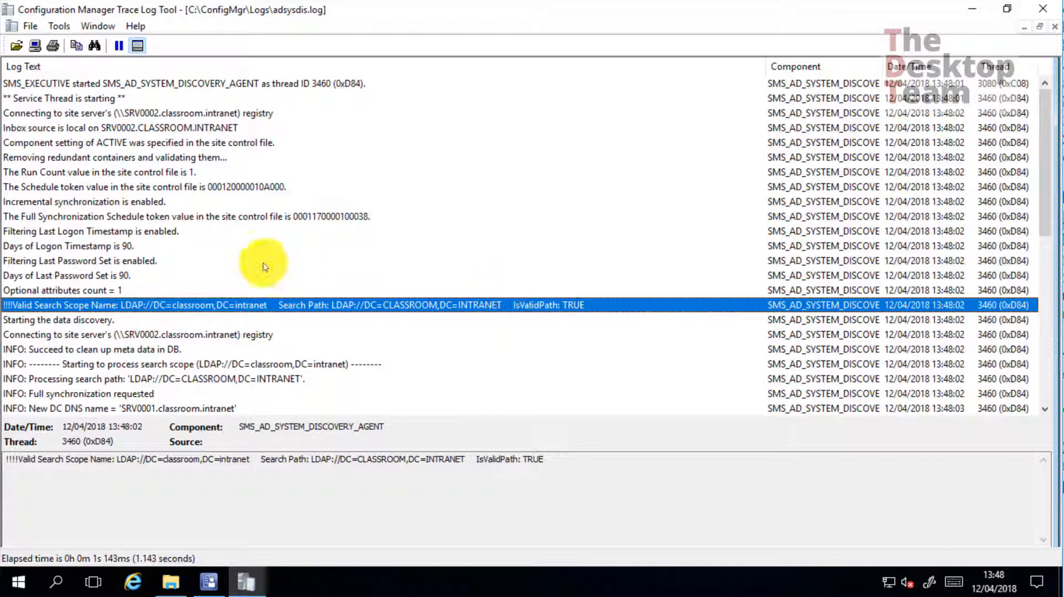
pyautogui.scroll(-4, 264, 266)
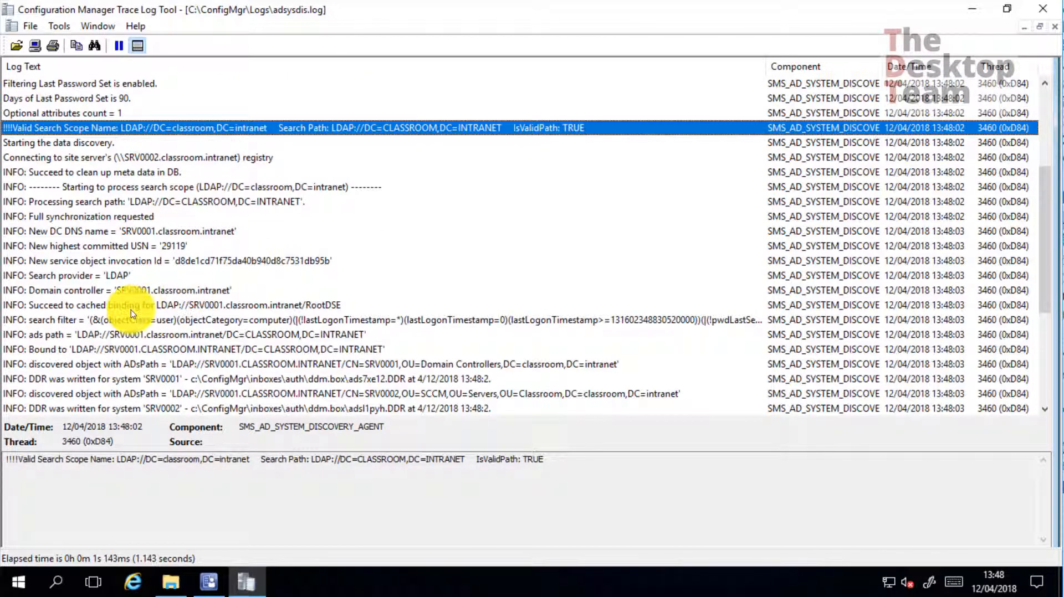
pyautogui.click(135, 291)
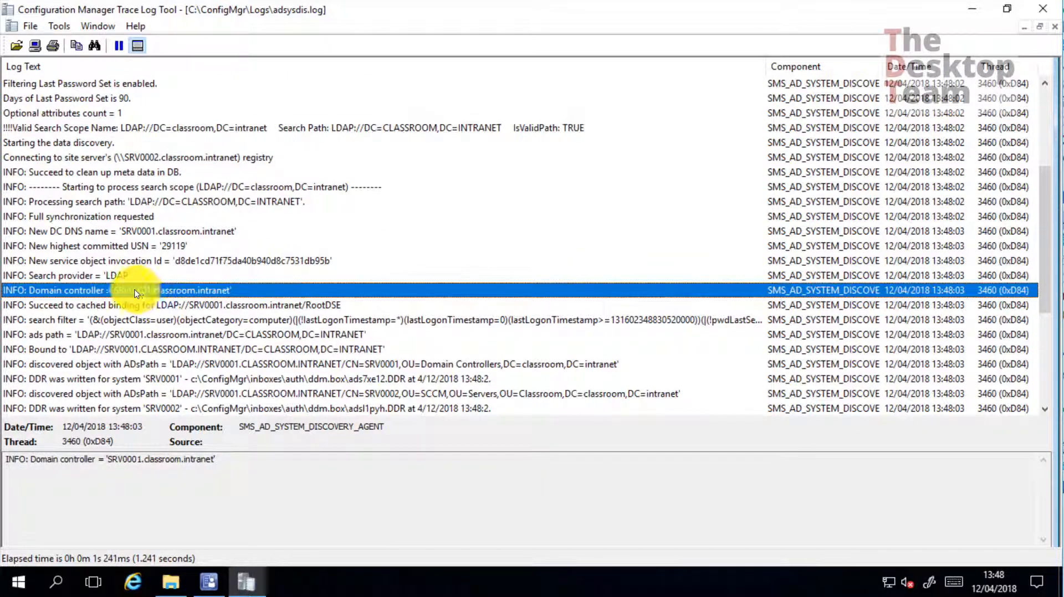
pyautogui.press('Down')
pyautogui.press('Down')
pyautogui.press('Down')
pyautogui.press('Down')
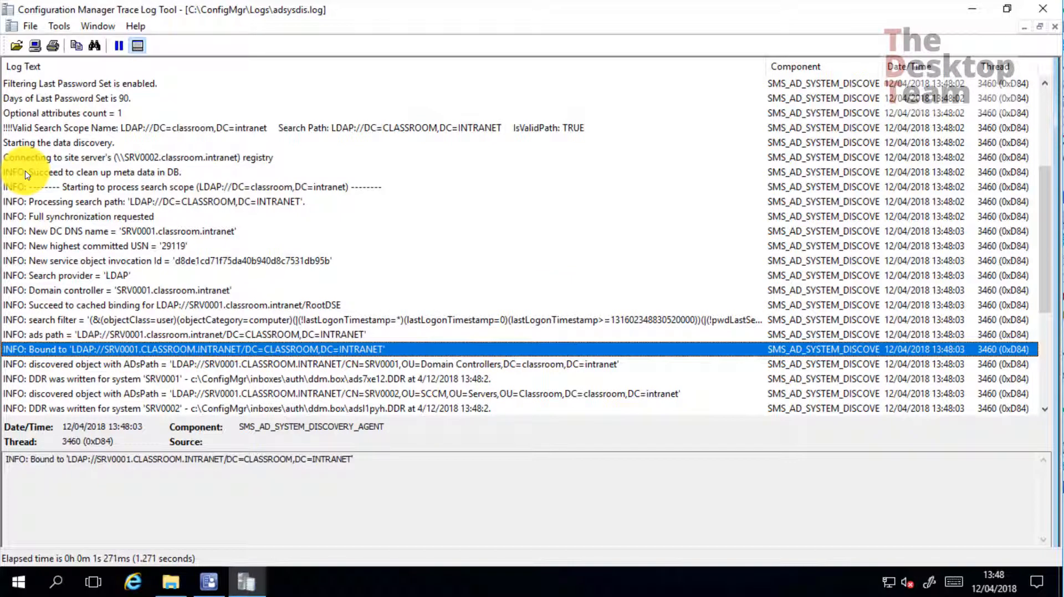
pyautogui.scroll(-1, 161, 324)
# Step: Highlight the log entries recording DDRs written for SRV0001, SRV0002, WKS0001, WKS0002 and WKS0004, ending with only the WKS0004 entry selected
pyautogui.click(172, 335)
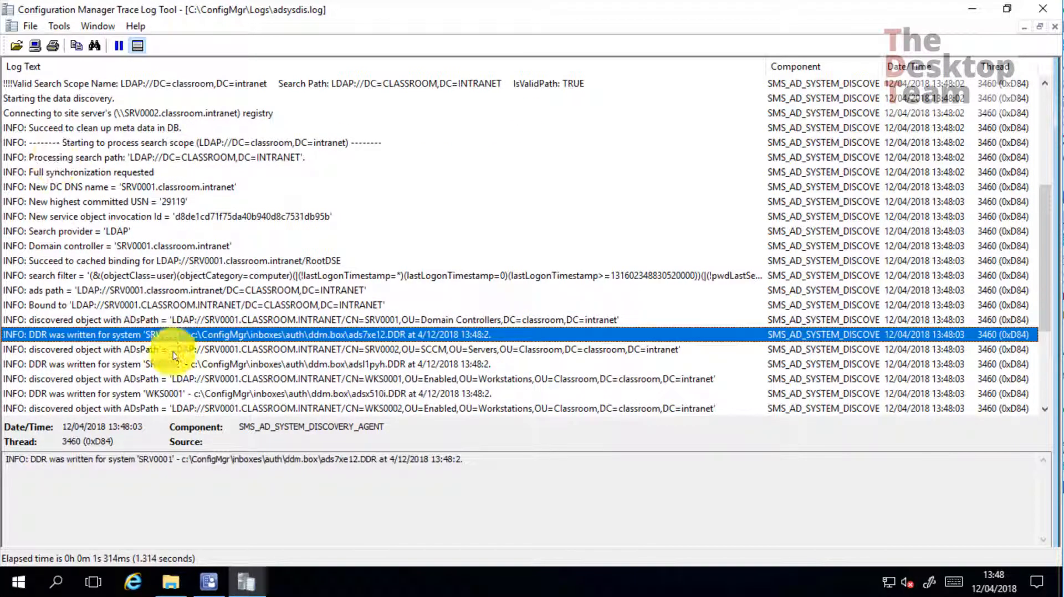
pyautogui.keyDown('ctrl'); pyautogui.click(172, 364); pyautogui.keyUp('ctrl')
pyautogui.keyDown('ctrl'); pyautogui.click(173, 393); pyautogui.keyUp('ctrl')
pyautogui.scroll(-3, 185, 305)
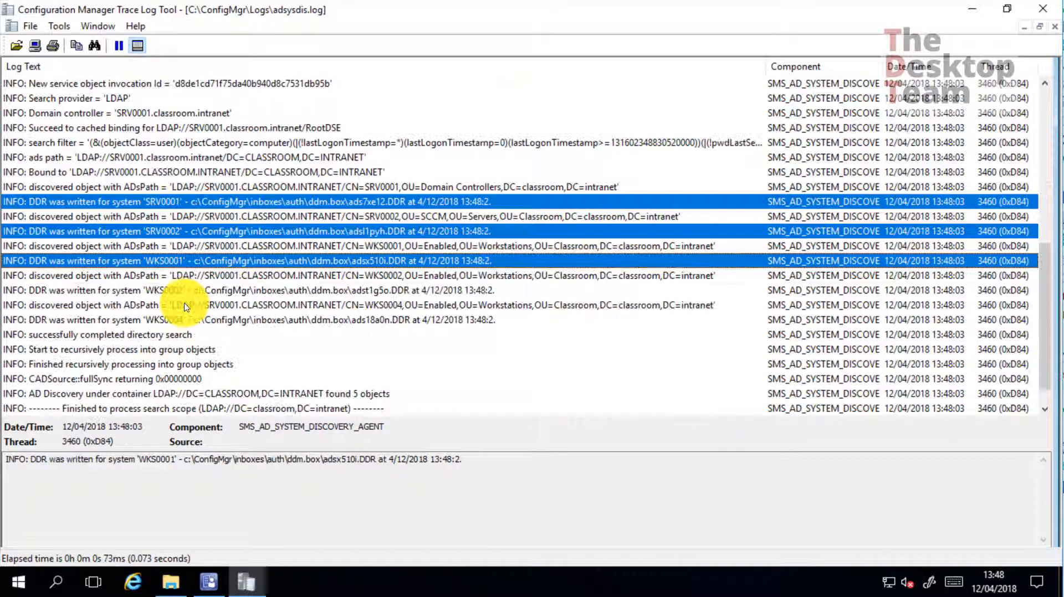
pyautogui.keyDown('ctrl'); pyautogui.click(179, 290); pyautogui.keyUp('ctrl')
pyautogui.keyDown('ctrl'); pyautogui.click(203, 321); pyautogui.keyUp('ctrl')
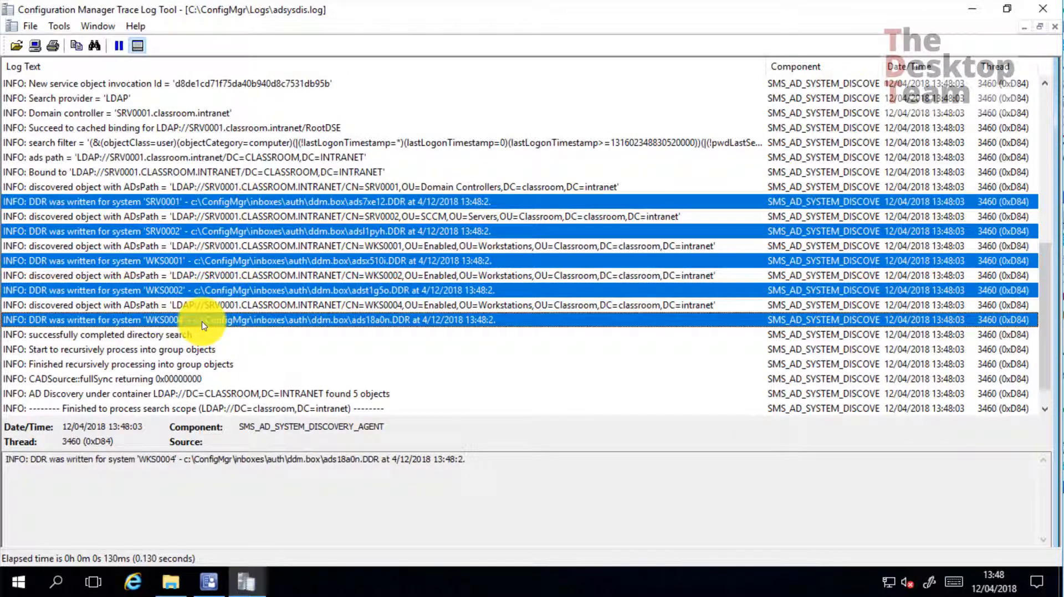
pyautogui.click(200, 322)
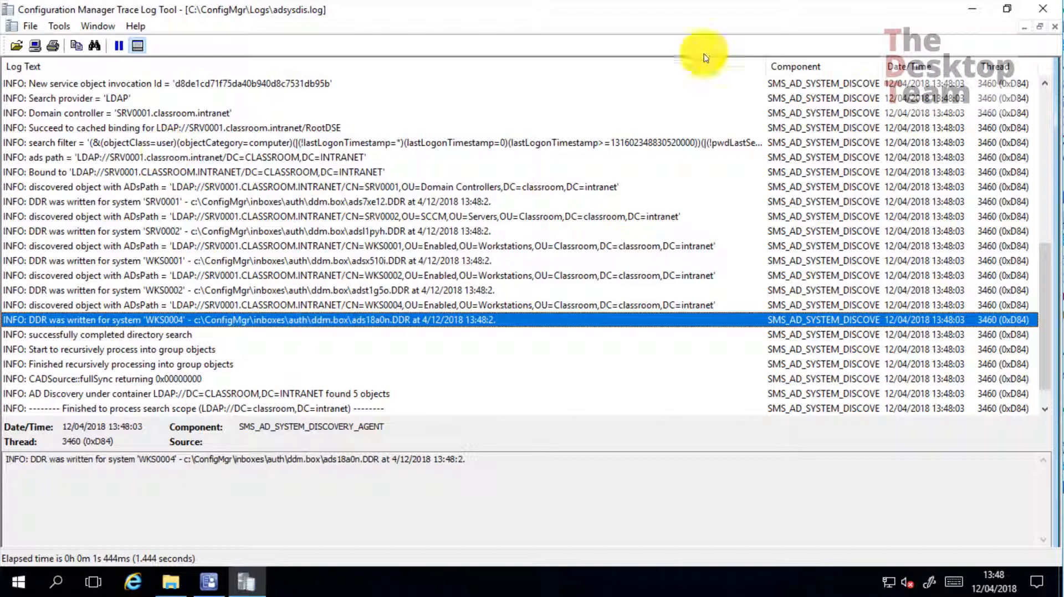
# Step: Close the log viewer, return to Configuration Manager, and select SRV0001 among the devices in Assets and Compliance
pyautogui.click(1043, 8)
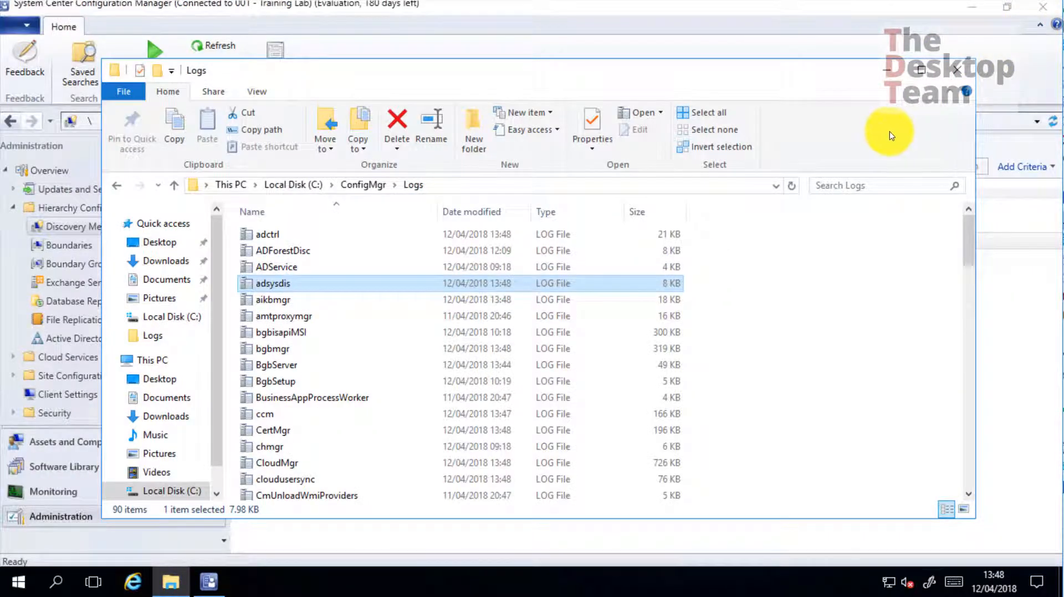
pyautogui.click(887, 70)
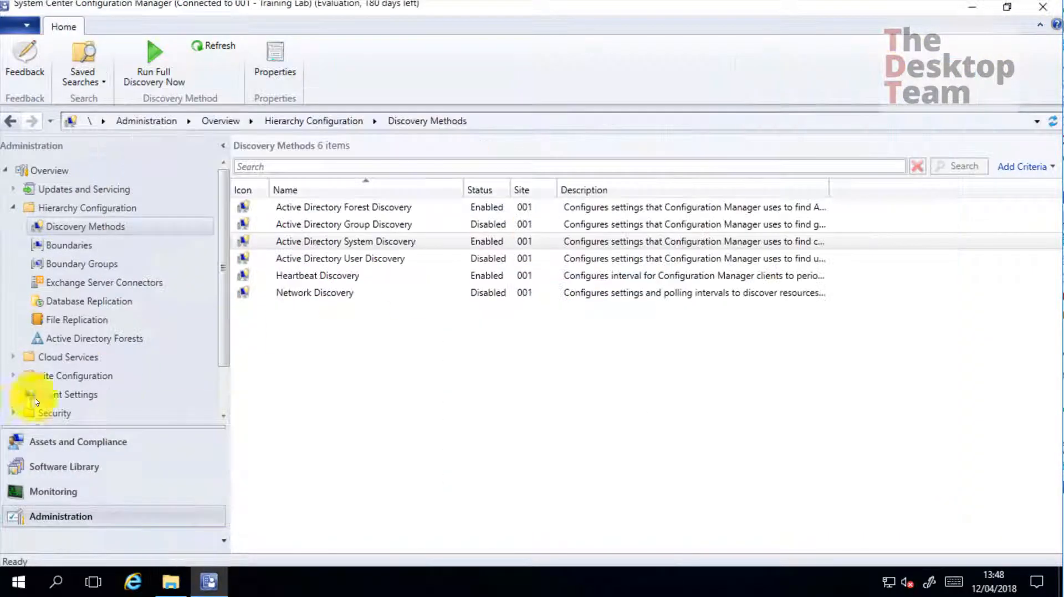
pyautogui.click(55, 452)
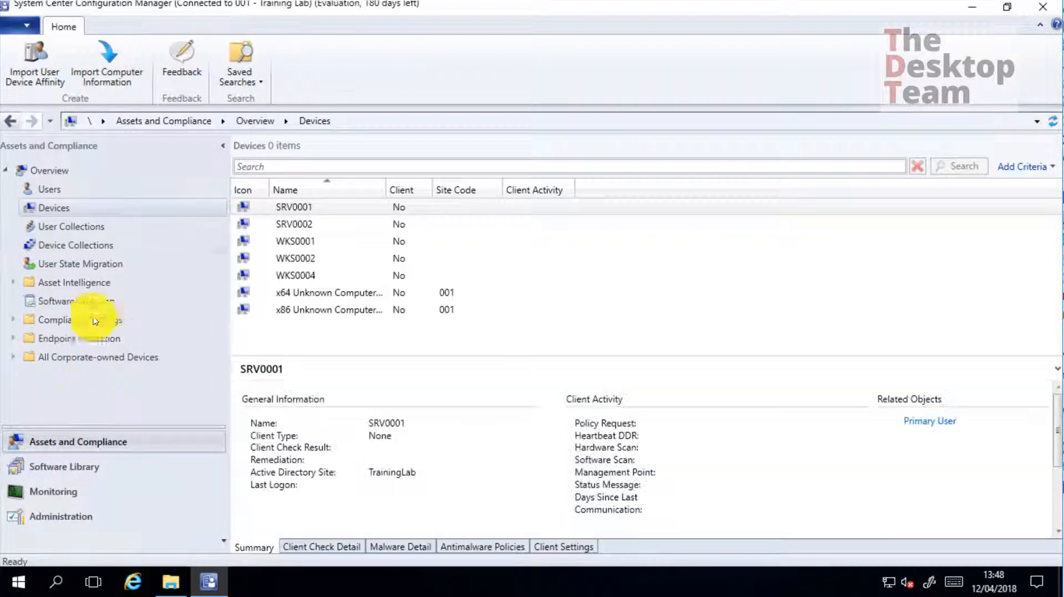
pyautogui.click(278, 207)
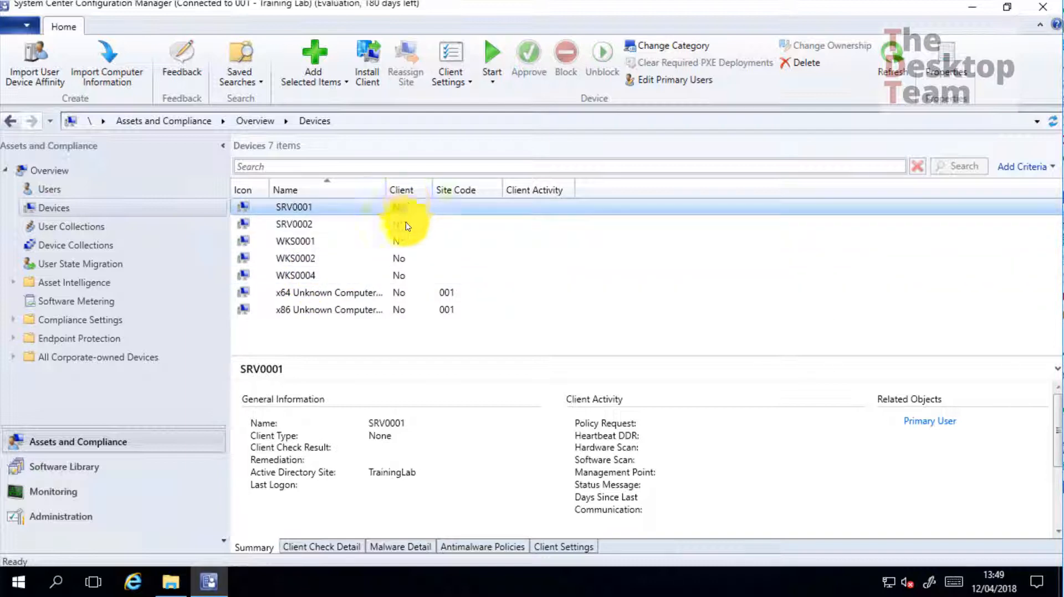
# Step: Open the properties of WKS0001 and filter its discovery data by "pwd" to examine the pwdLastSet property
pyautogui.click(316, 243)
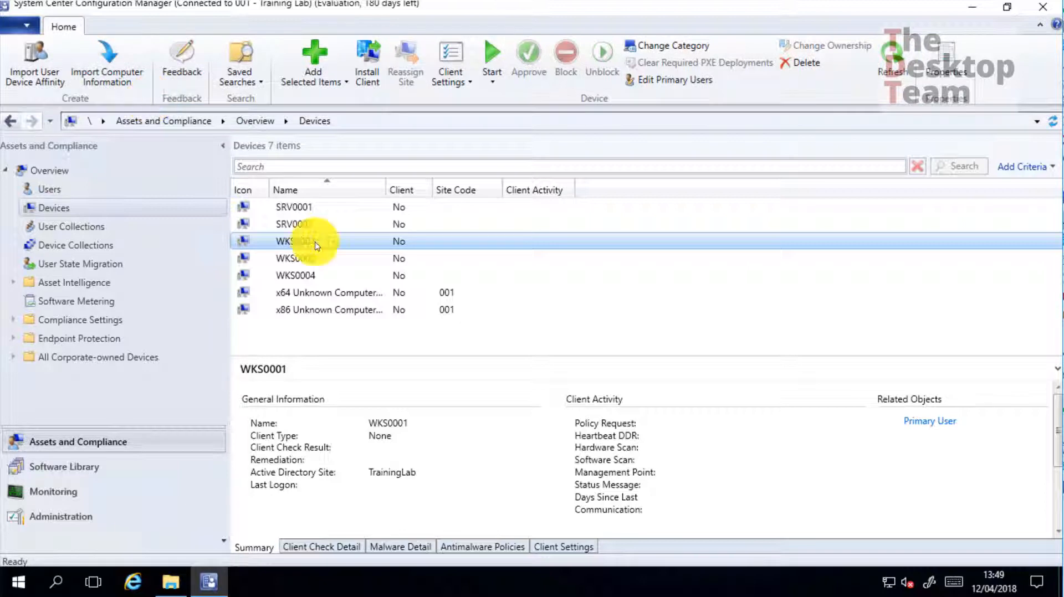
pyautogui.rightClick(316, 243)
pyautogui.click(408, 518)
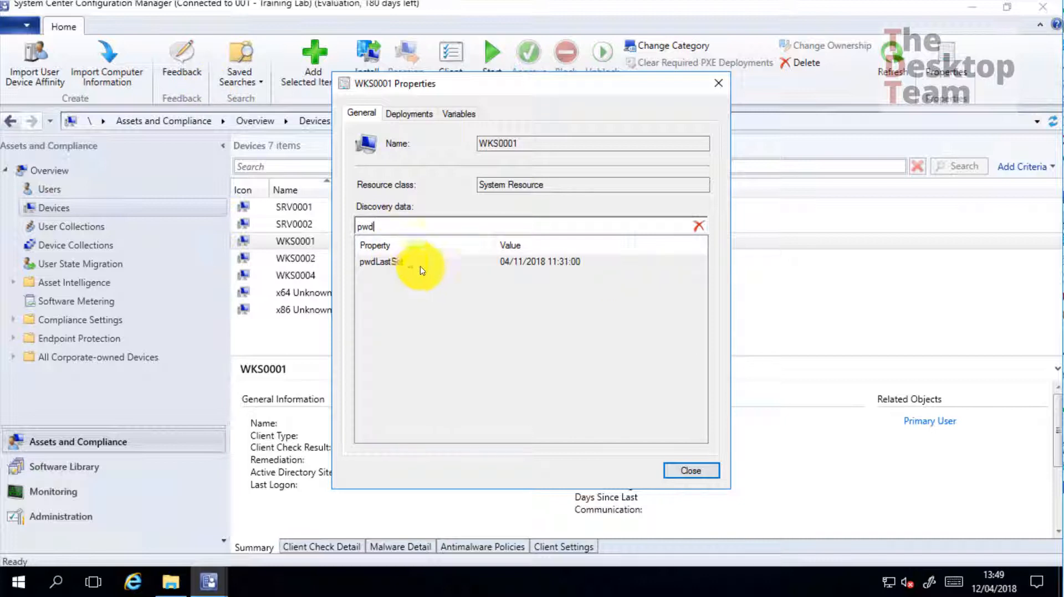
pyautogui.click(412, 262)
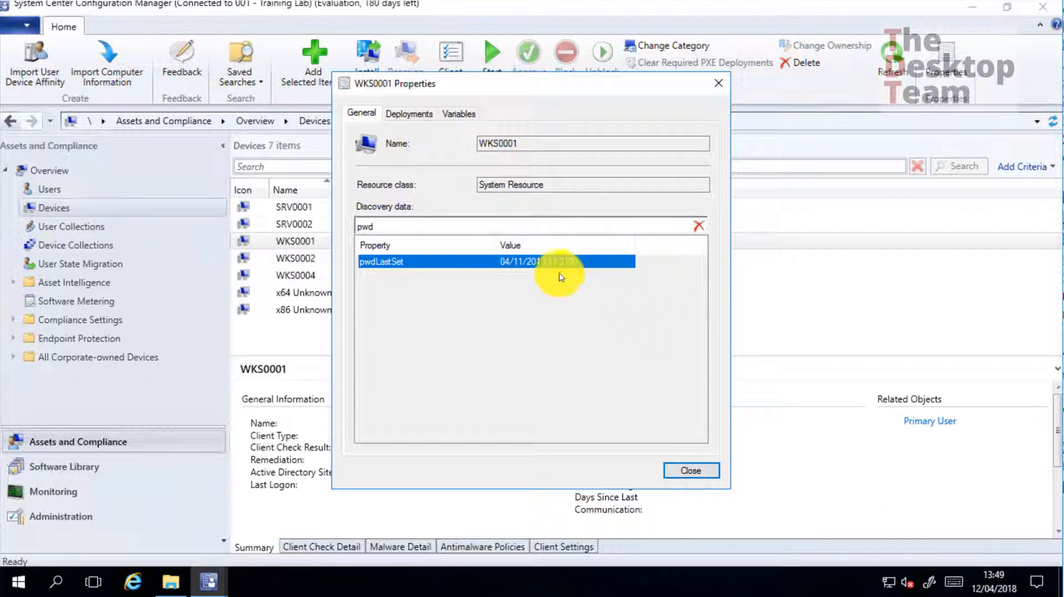
pyautogui.click(526, 287)
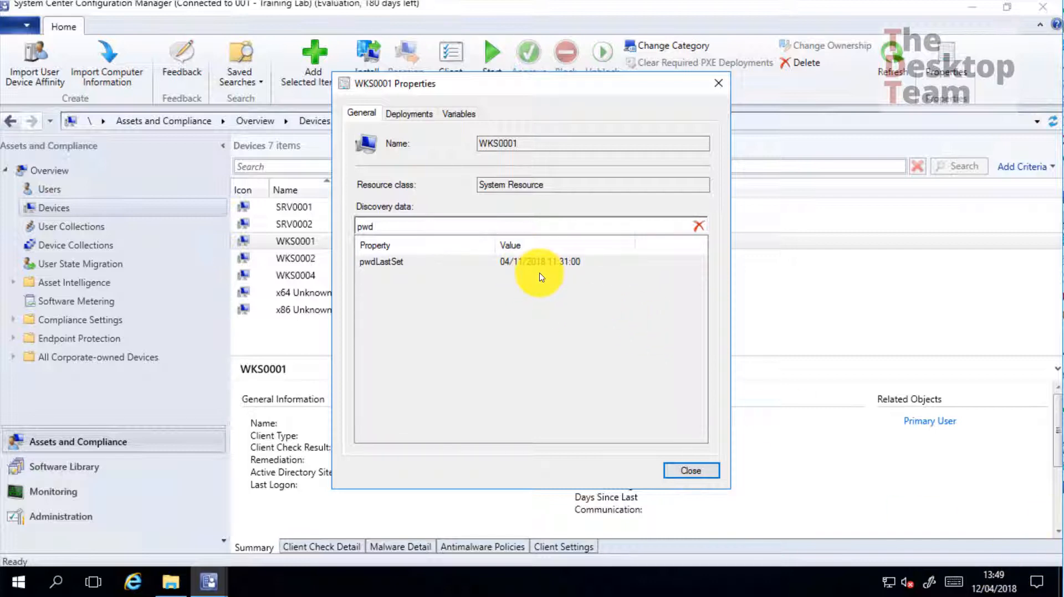
# Step: Clear the discovery data filter and widen the Value column to read the full Agent Name value
pyautogui.click(698, 226)
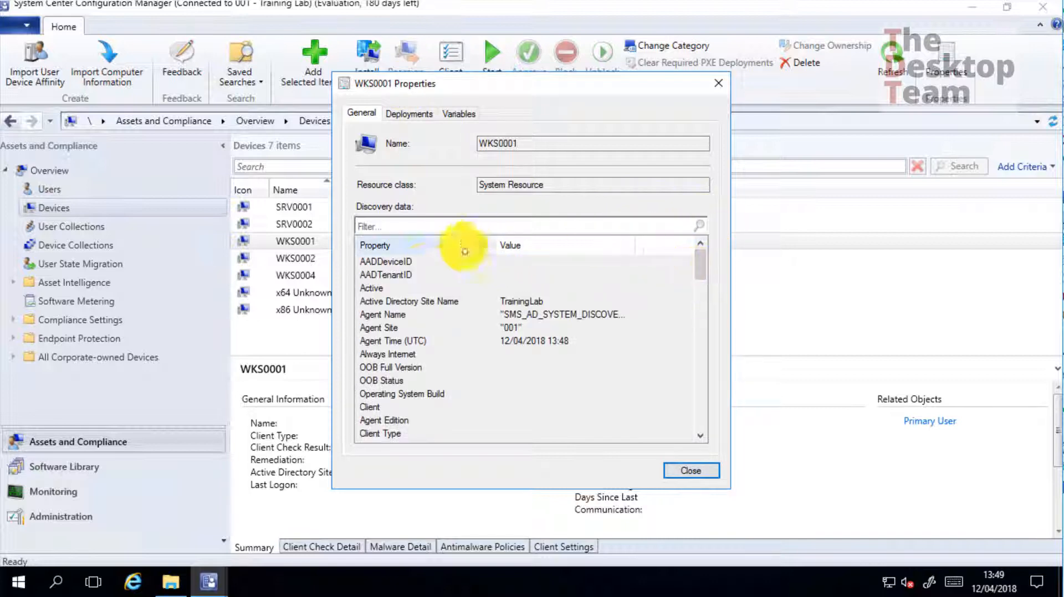
pyautogui.click(422, 263)
pyautogui.click(423, 276)
pyautogui.click(422, 290)
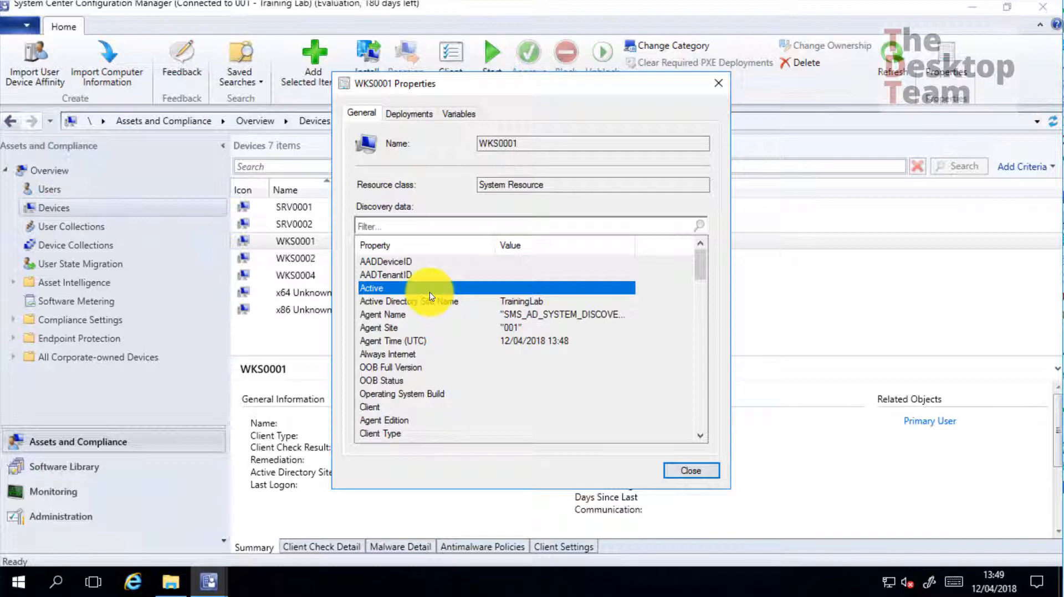
pyautogui.click(404, 316)
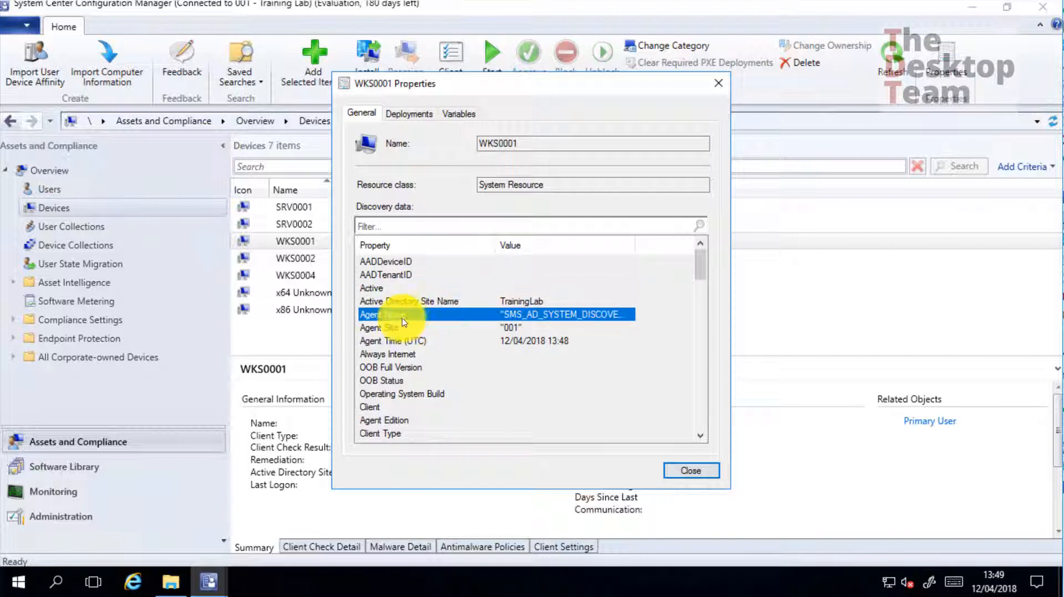
pyautogui.doubleClick(700, 241)
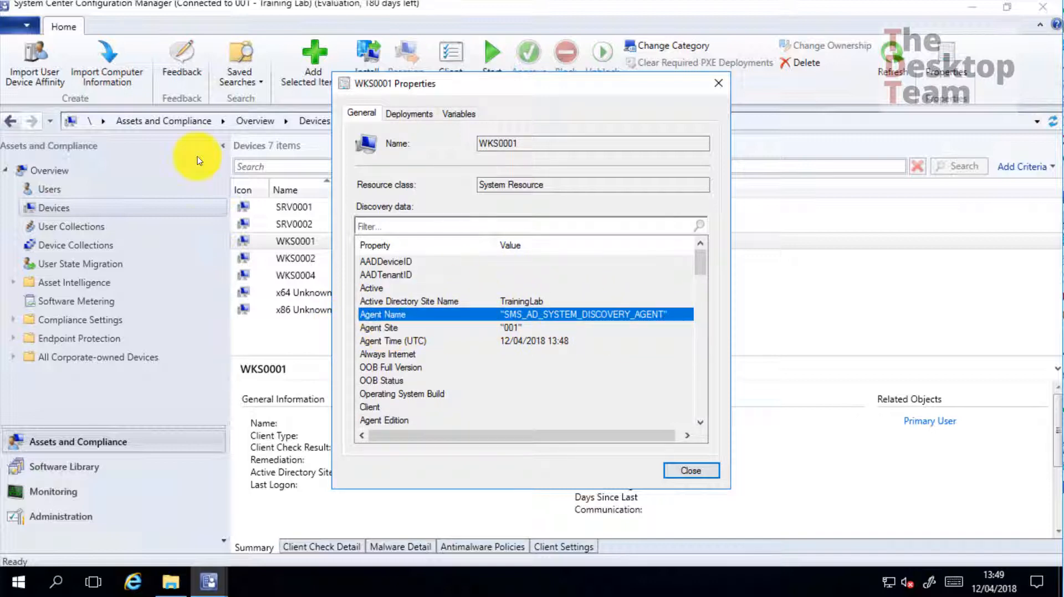
# Step: Inspect the Agent Site, Agent Time (UTC), Agent Name and Active Directory Site Name properties of WKS0001
pyautogui.click(388, 329)
pyautogui.click(392, 341)
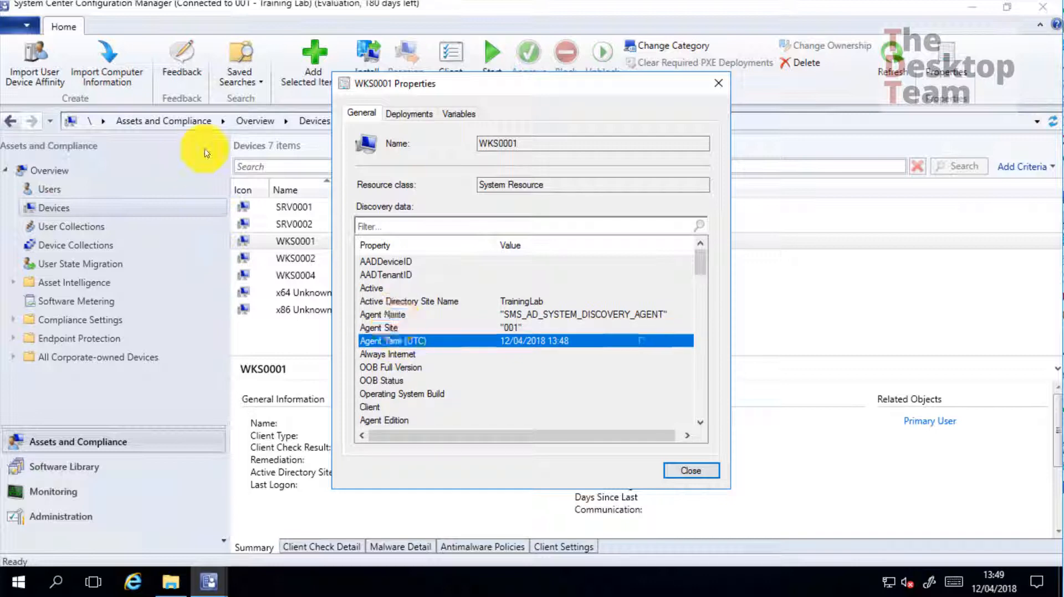
pyautogui.click(400, 316)
pyautogui.click(413, 302)
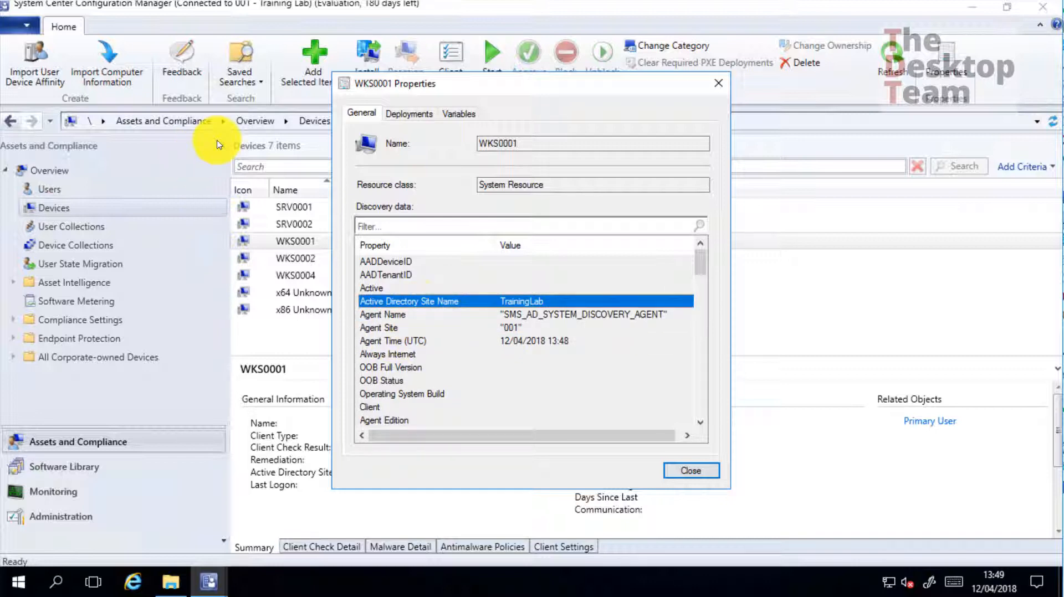
# Step: Examine the IP Addresses and Distinguished Name properties in the discovery data of WKS0001
pyautogui.scroll(-2, 452, 331)
pyautogui.scroll(-1, 452, 331)
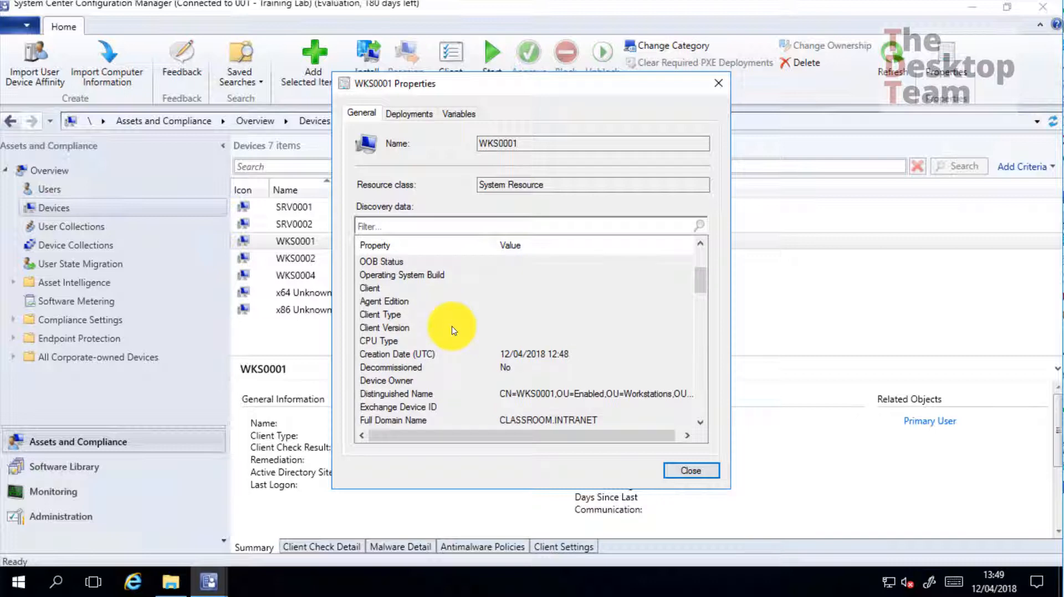
pyautogui.scroll(-1, 452, 331)
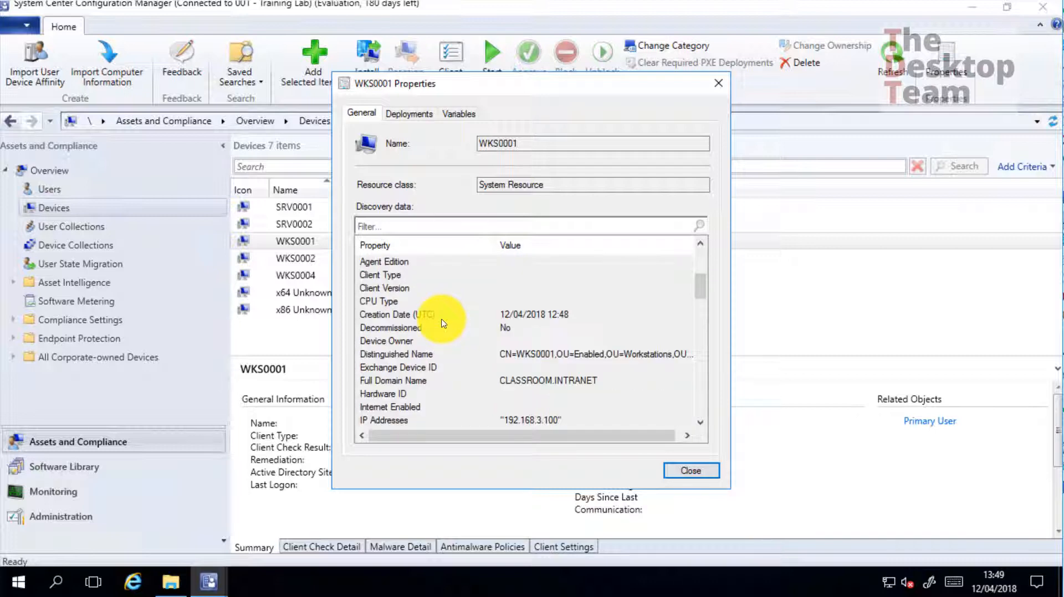
pyautogui.scroll(-1, 443, 324)
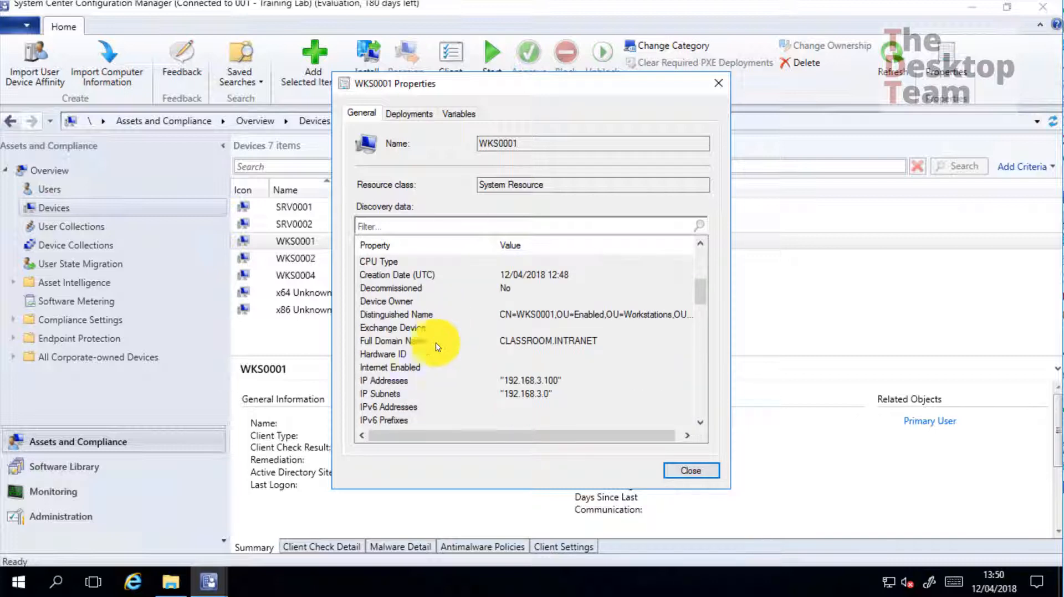
pyautogui.click(395, 380)
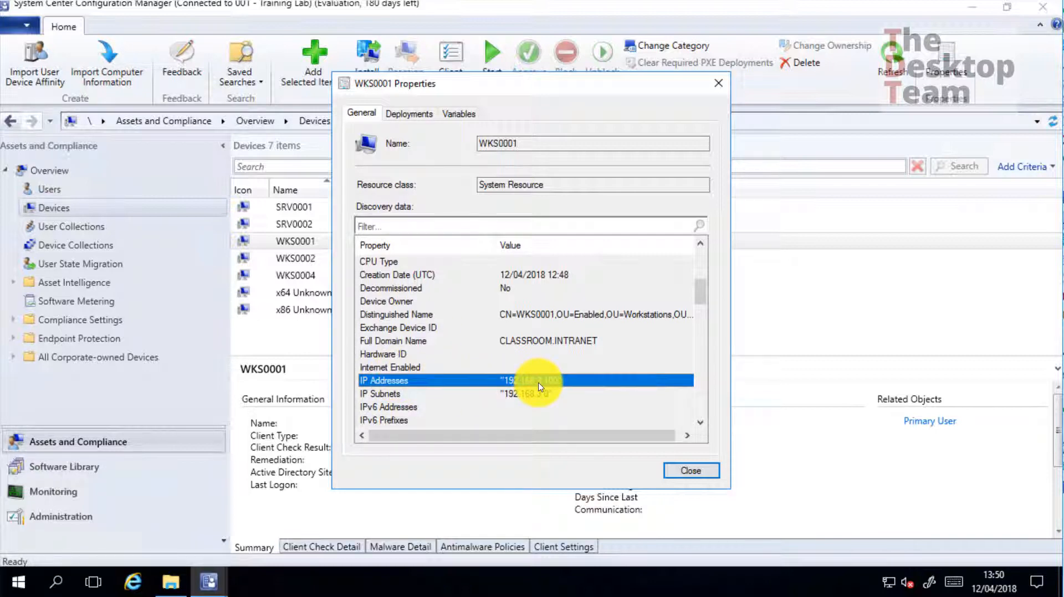
pyautogui.click(391, 317)
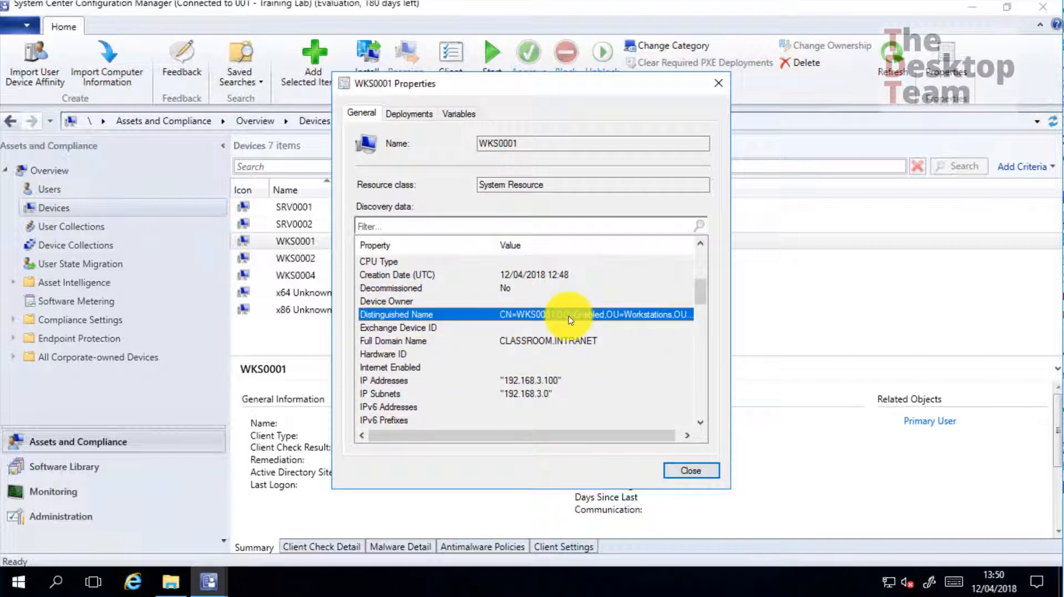
# Step: Review the operating system name and version and the properties after it in the discovery data of WKS0001
pyautogui.scroll(-7, 570, 319)
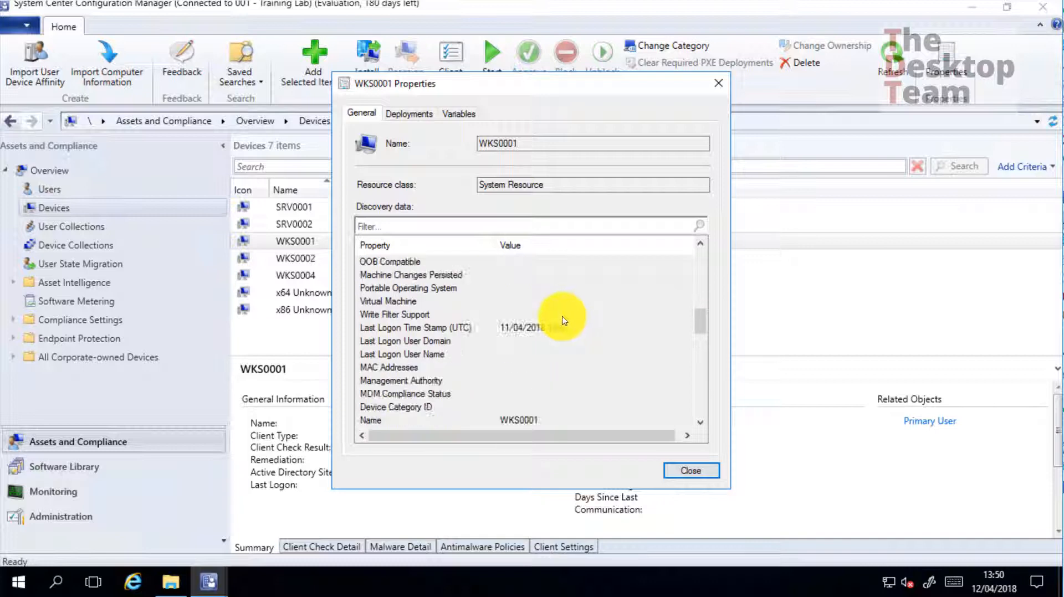
pyautogui.scroll(-2, 563, 320)
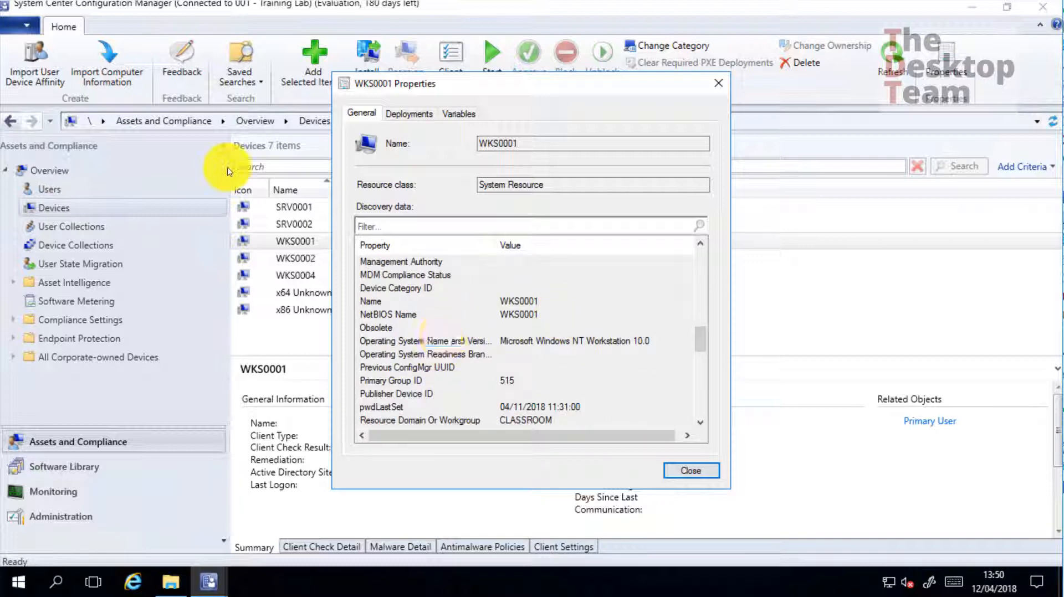
pyautogui.click(433, 344)
pyautogui.scroll(-5, 435, 346)
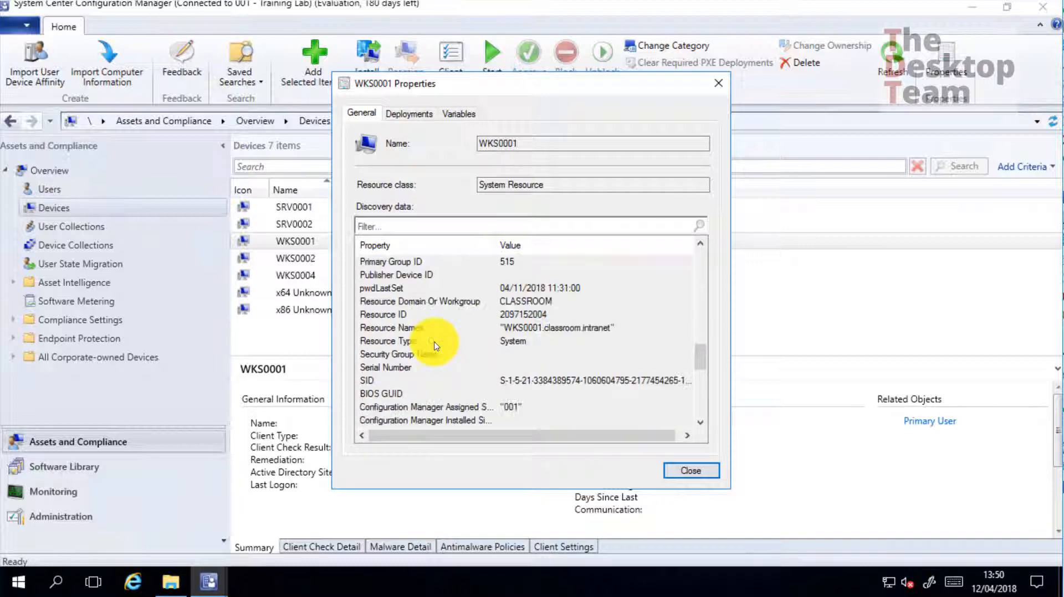
pyautogui.scroll(-2, 436, 346)
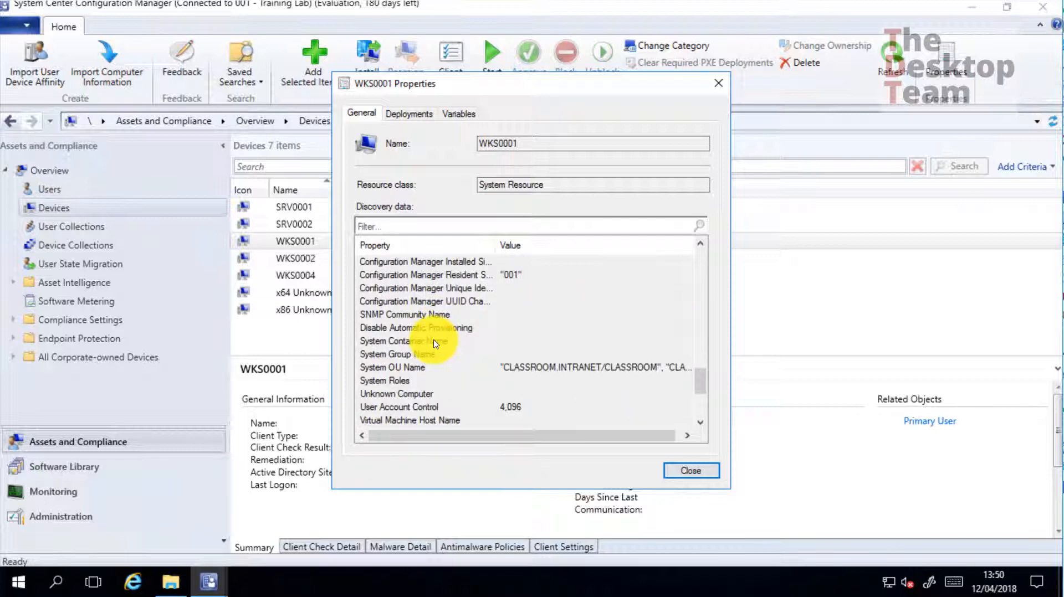
# Step: Expand the Value column to read the full System OU Name value, and review the remaining discovery properties
pyautogui.click(396, 368)
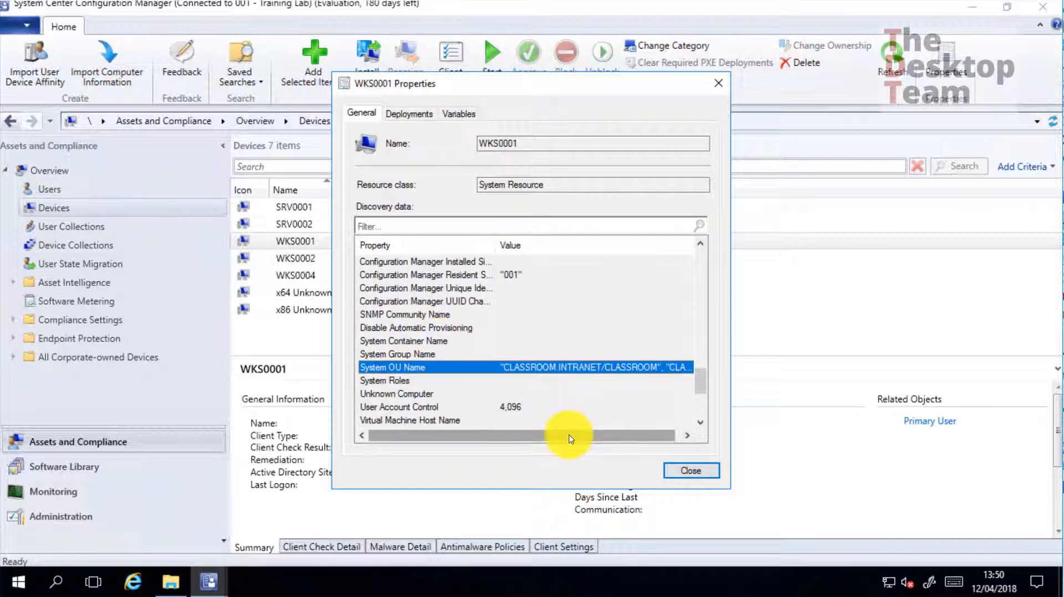
pyautogui.moveTo(569, 435); pyautogui.dragTo(610, 435)
pyautogui.doubleClick(692, 245)
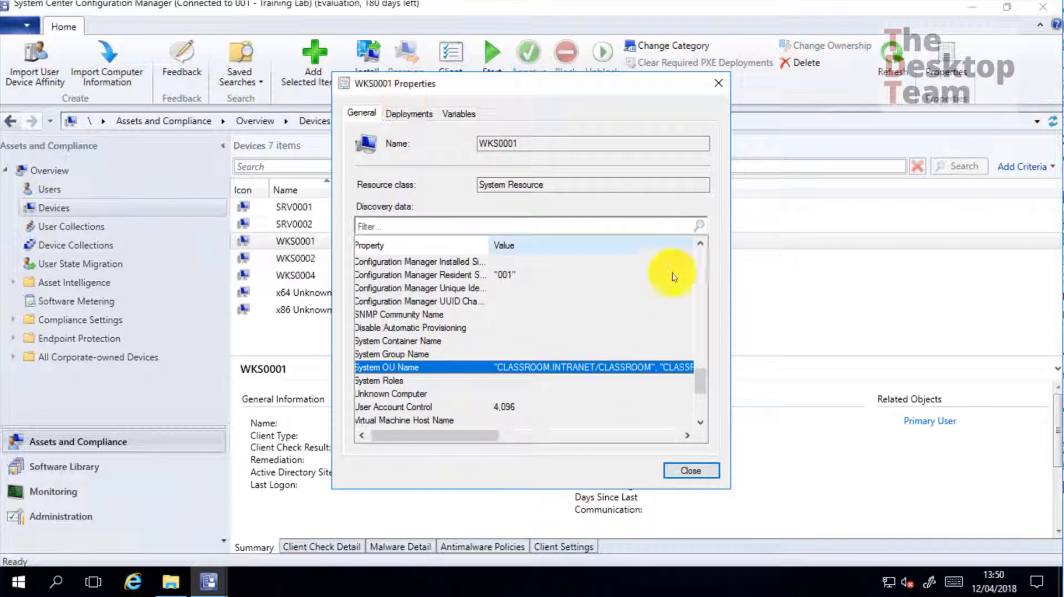
pyautogui.moveTo(486, 435); pyautogui.dragTo(630, 396)
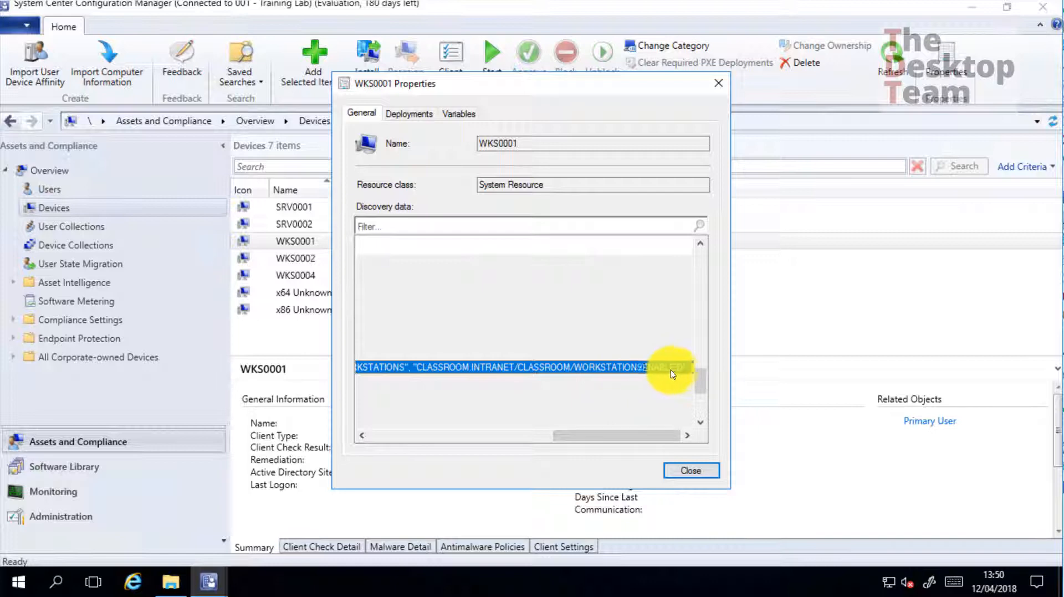
pyautogui.moveTo(618, 438); pyautogui.dragTo(388, 436)
pyautogui.scroll(-2, 475, 338)
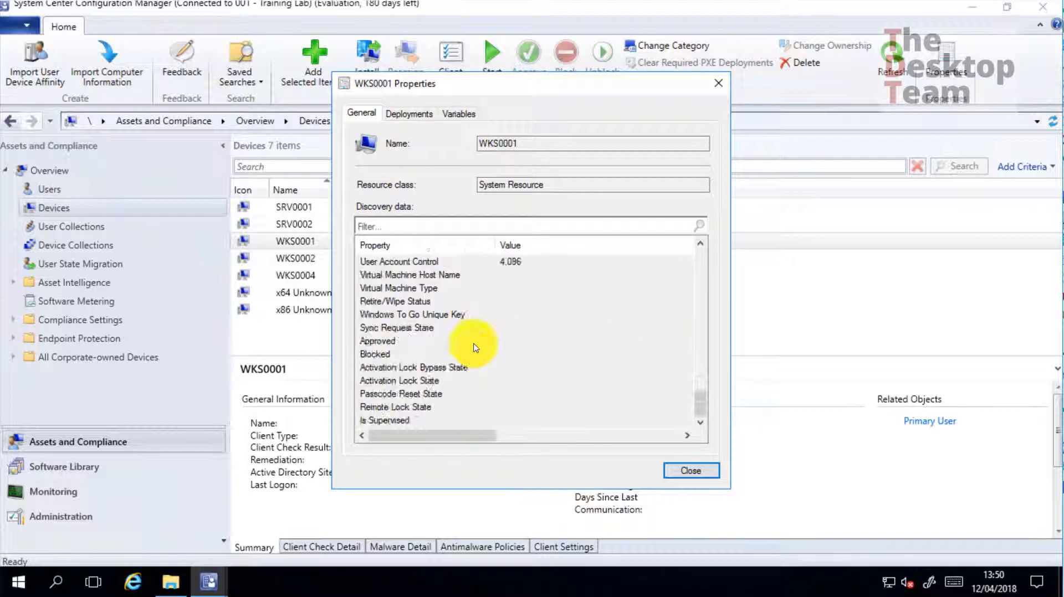
# Step: Close the WKS0001 properties and check the discovered devices from SRV0001 through WKS0004 in the device list
pyautogui.click(708, 477)
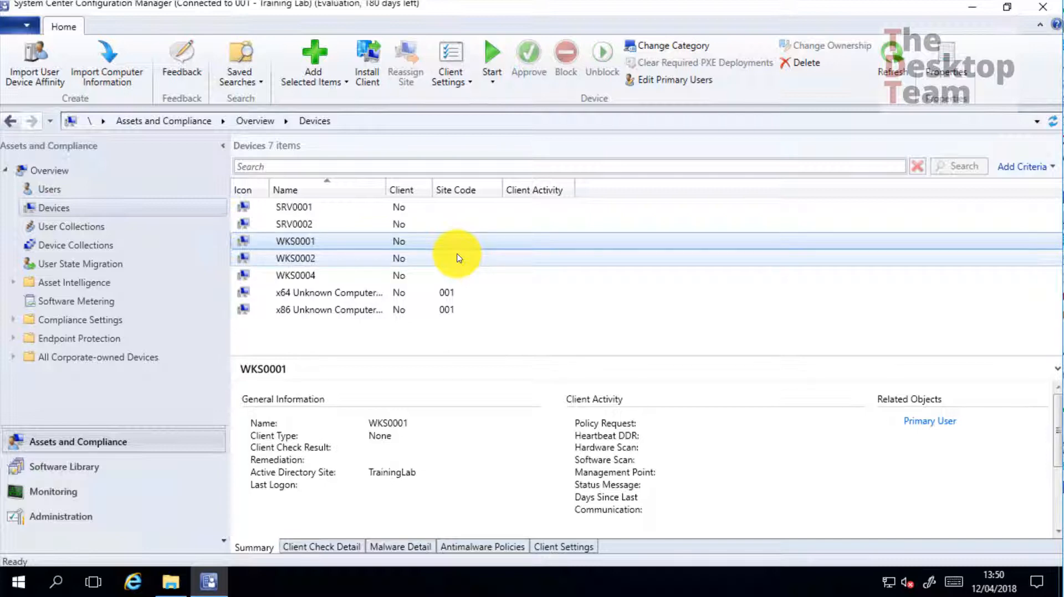
pyautogui.click(398, 208)
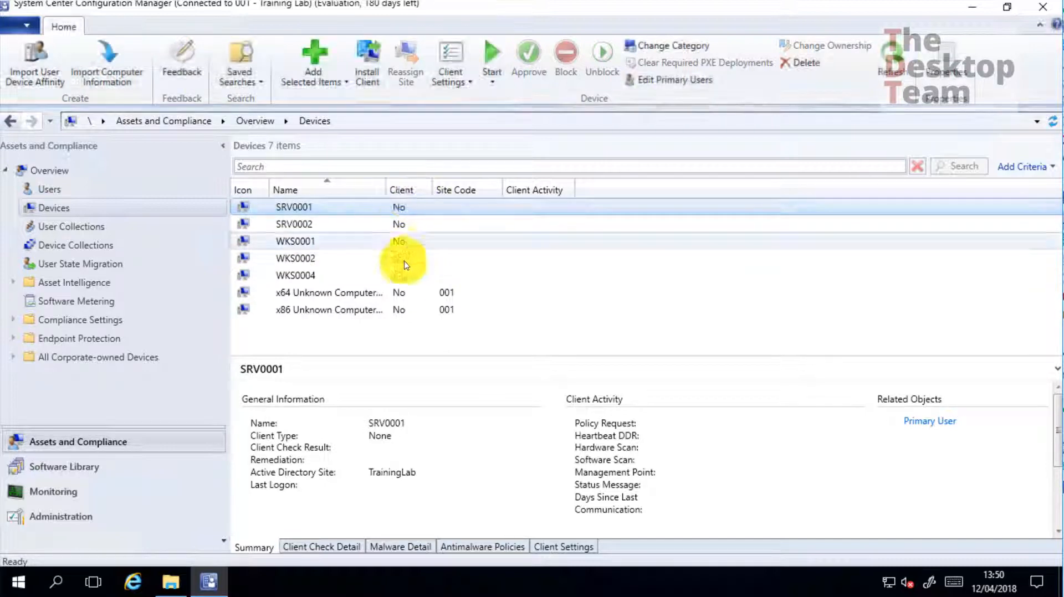
pyautogui.keyDown('shift'); pyautogui.click(400, 280); pyautogui.keyUp('shift')
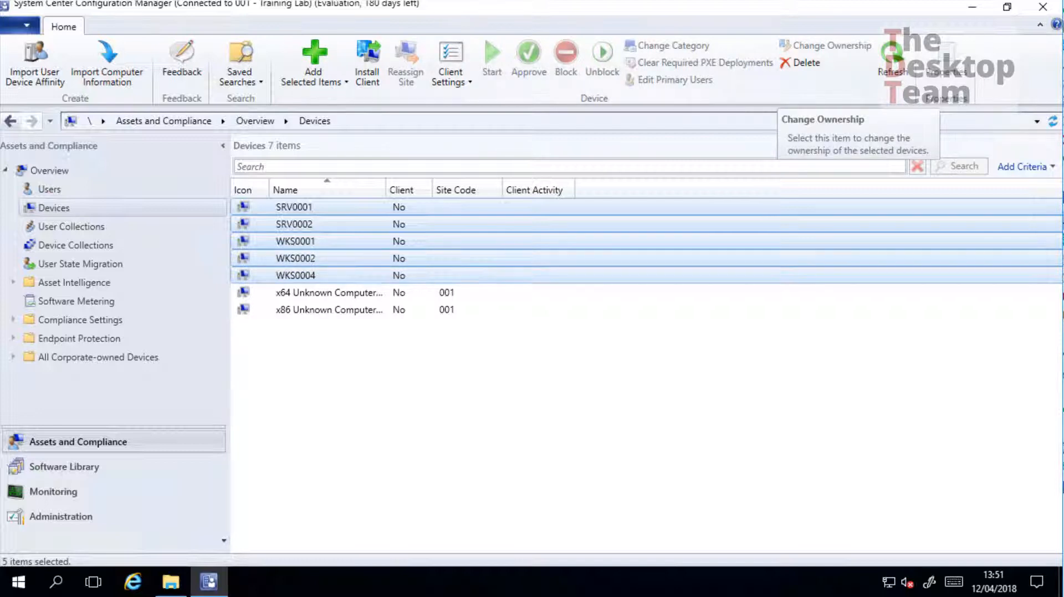
pyautogui.click(438, 273)
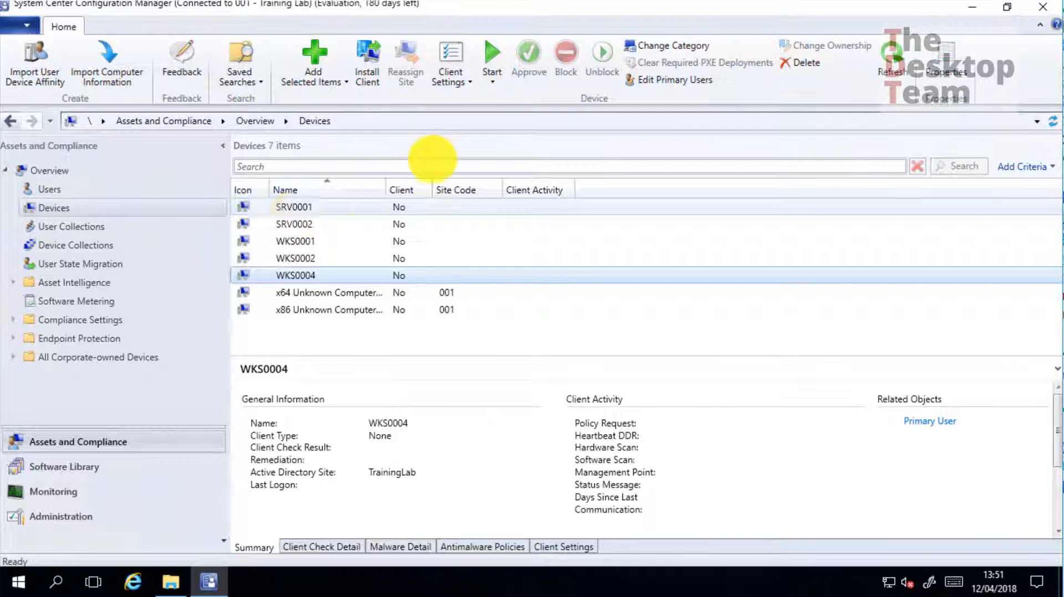
# Step: Open the properties of Active Directory User Discovery among the site's discovery methods and enable the method
pyautogui.click(64, 526)
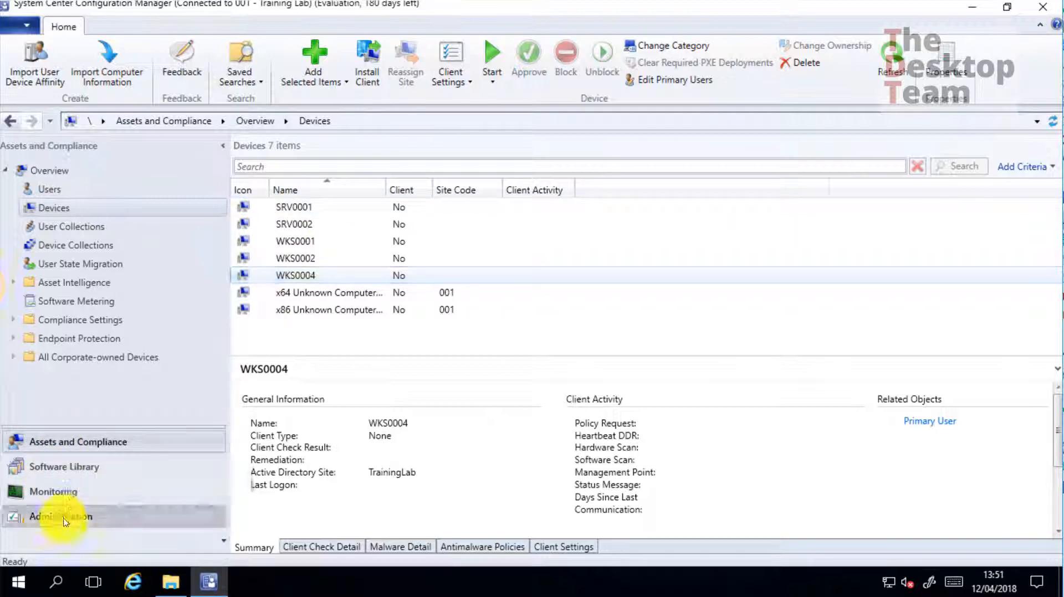
pyautogui.click(311, 207)
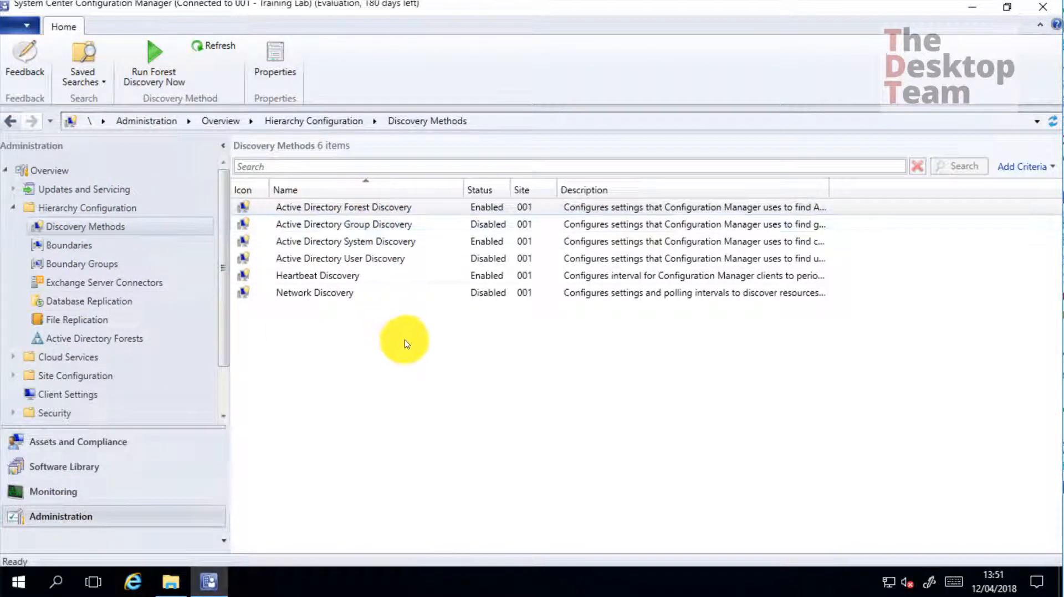
pyautogui.click(387, 265)
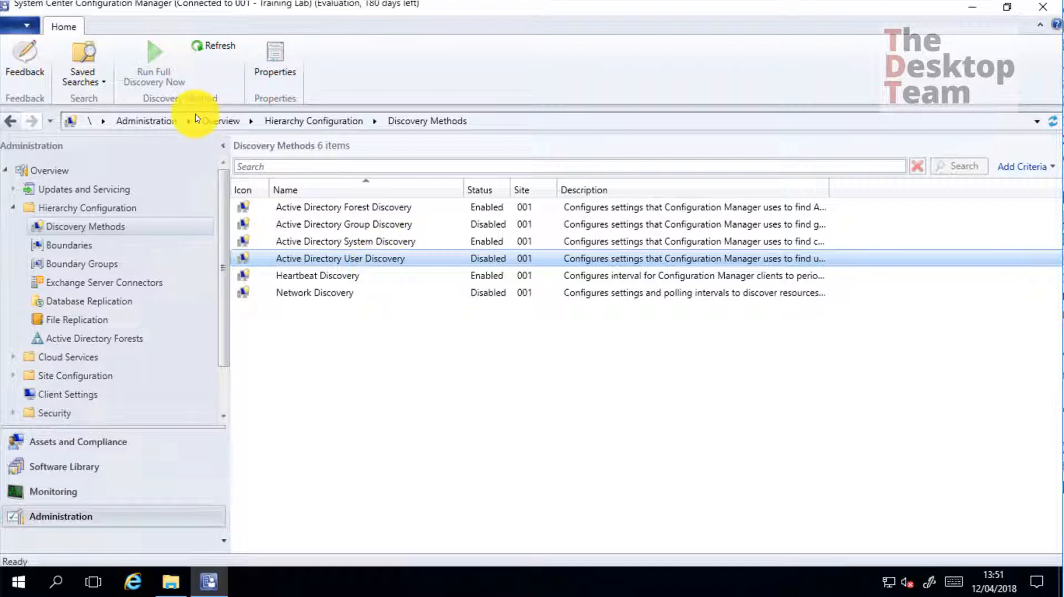
pyautogui.rightClick(383, 266)
pyautogui.click(410, 317)
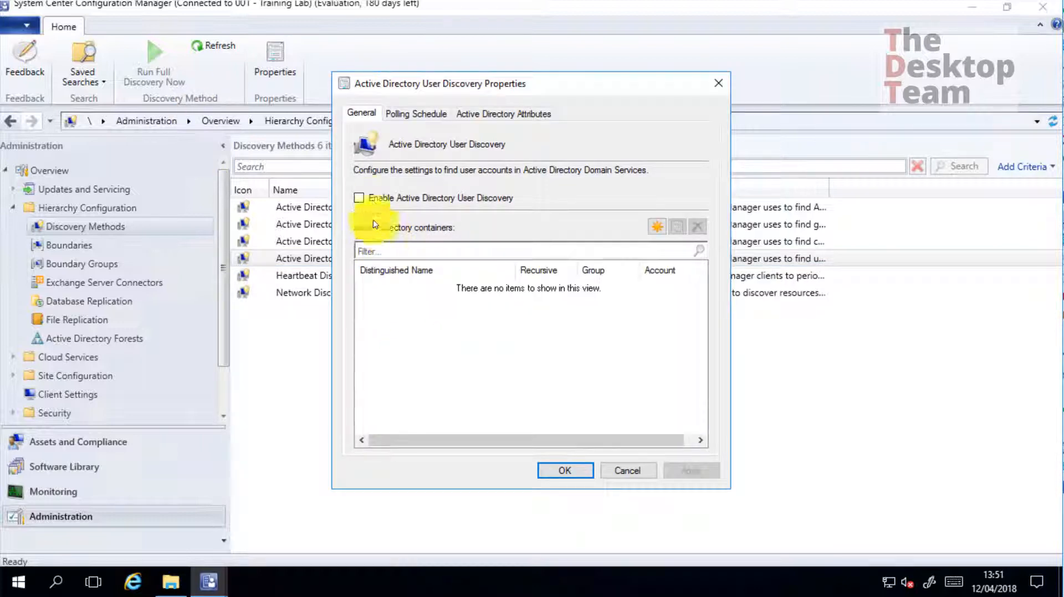
pyautogui.click(359, 198)
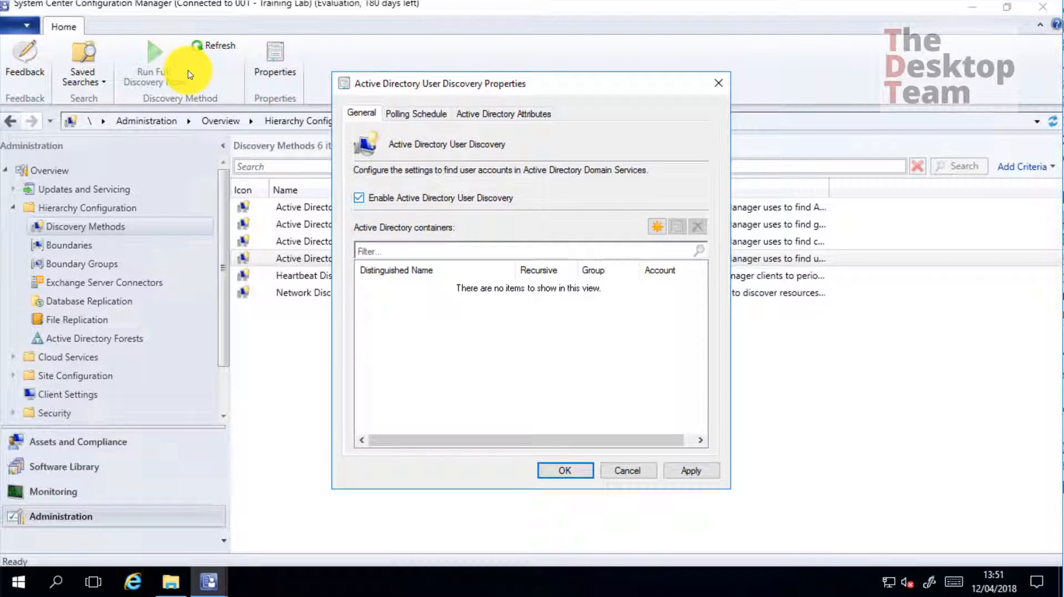
# Step: Add the root of the classroom domain as an Active Directory container for user discovery, keeping the recursive search and site server computer account
pyautogui.click(658, 226)
pyautogui.click(657, 234)
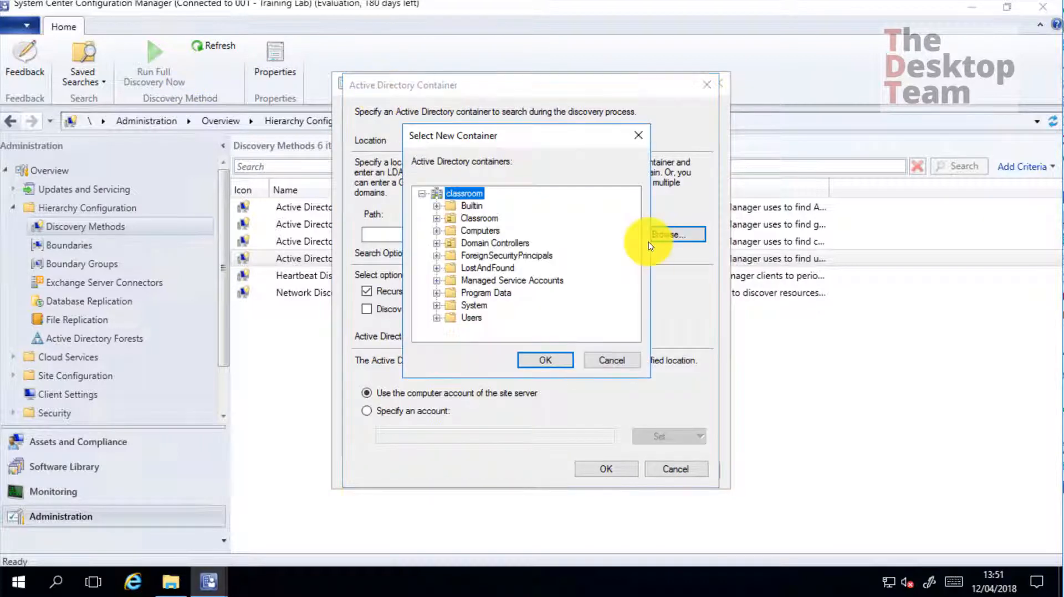
pyautogui.click(436, 217)
pyautogui.click(486, 280)
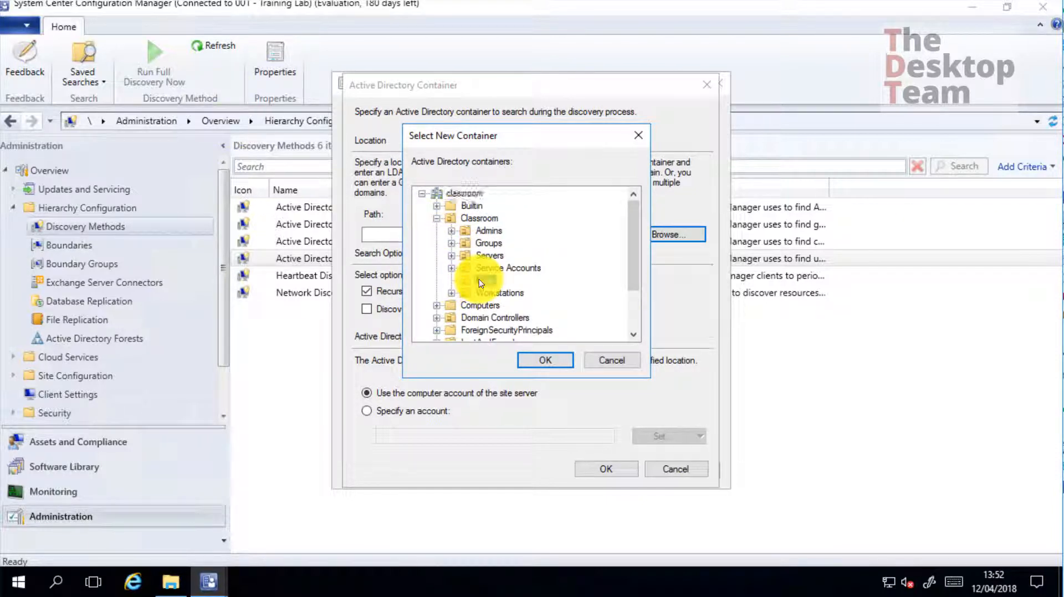
pyautogui.click(470, 193)
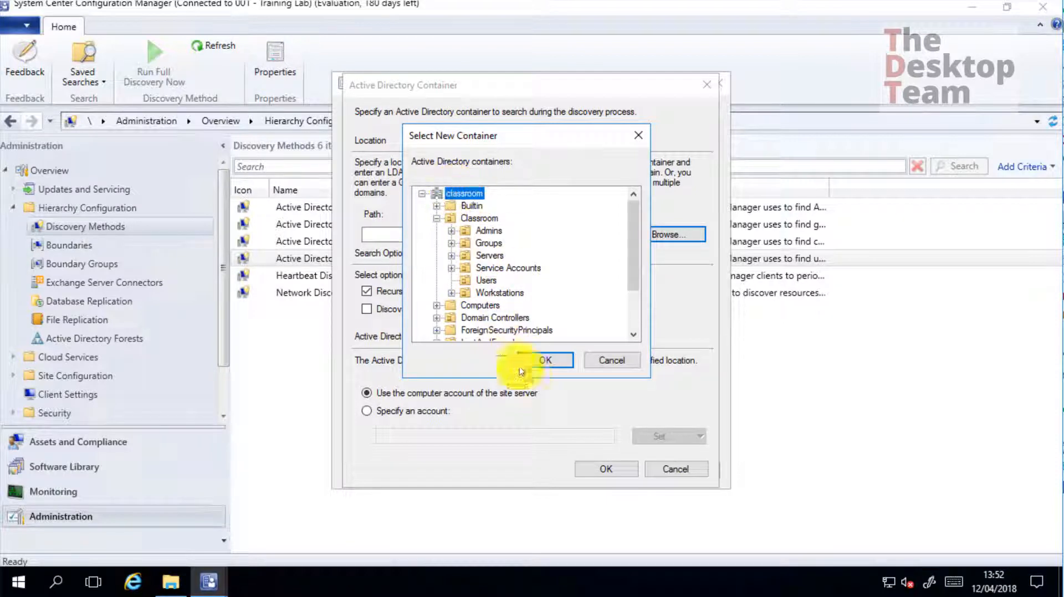
pyautogui.click(537, 366)
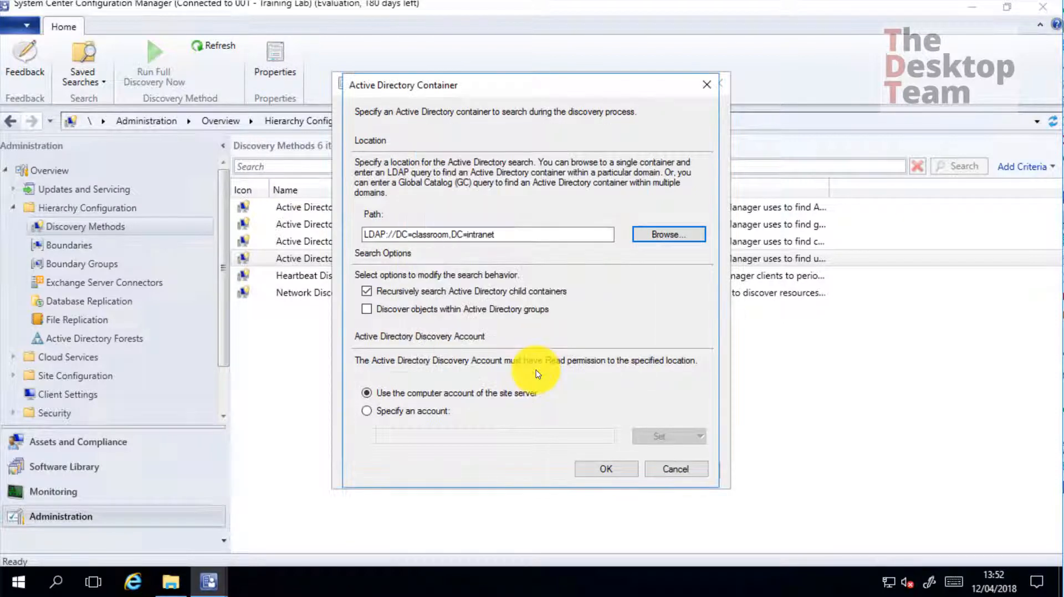
pyautogui.click(620, 471)
# Step: Review the user discovery polling schedule, and add physicalDeliveryOfficeName to the selected Active Directory attributes
pyautogui.click(416, 113)
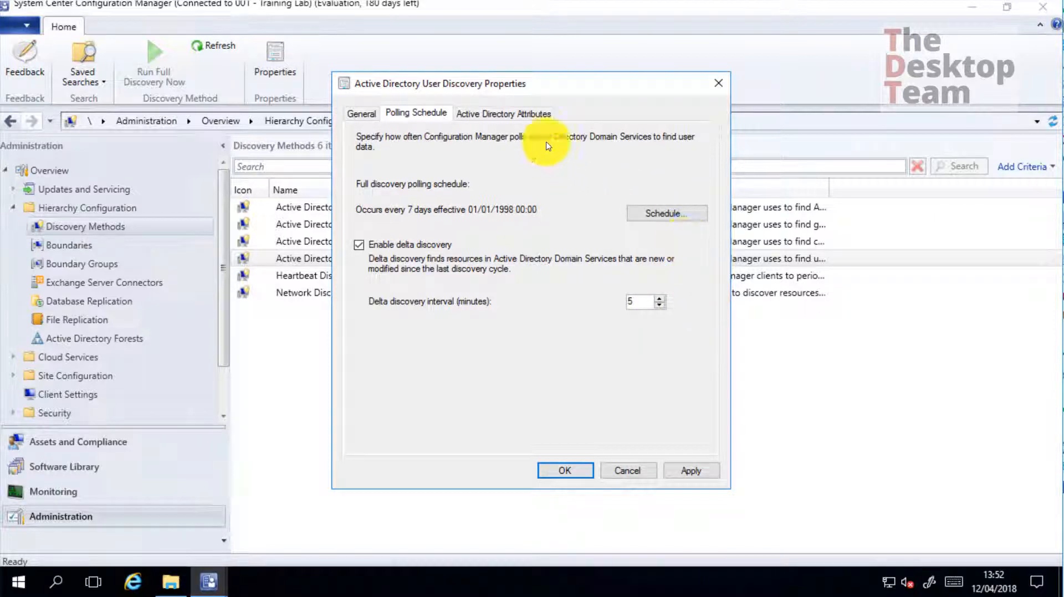
pyautogui.click(501, 116)
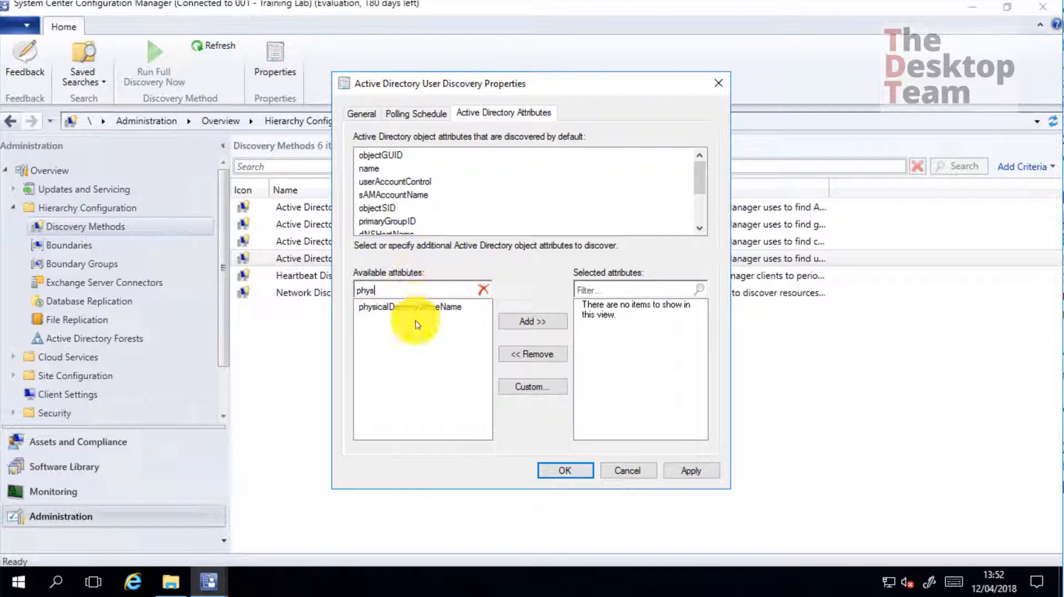
pyautogui.click(410, 307)
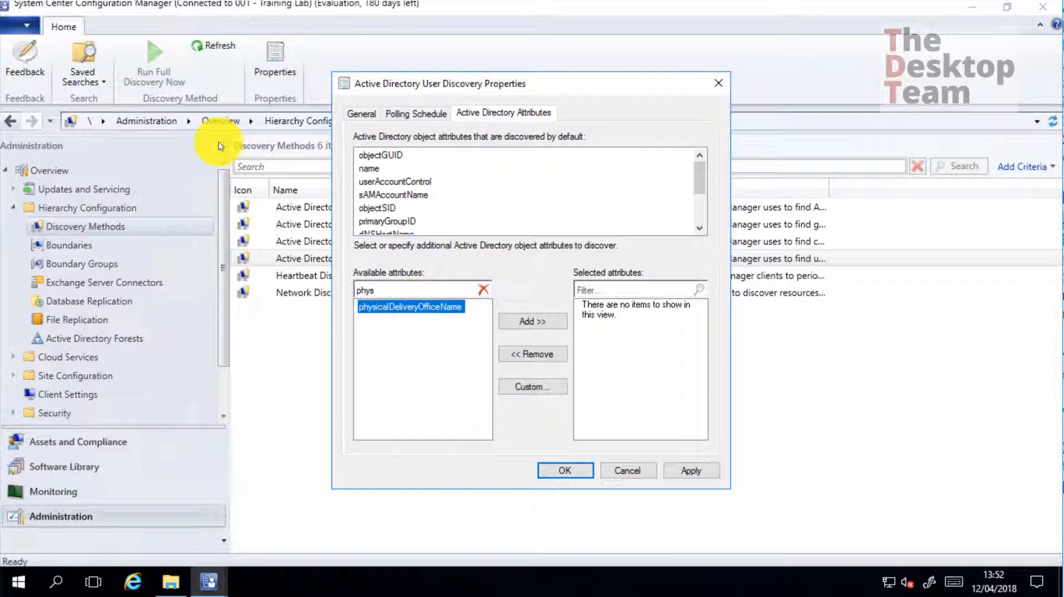
pyautogui.click(532, 322)
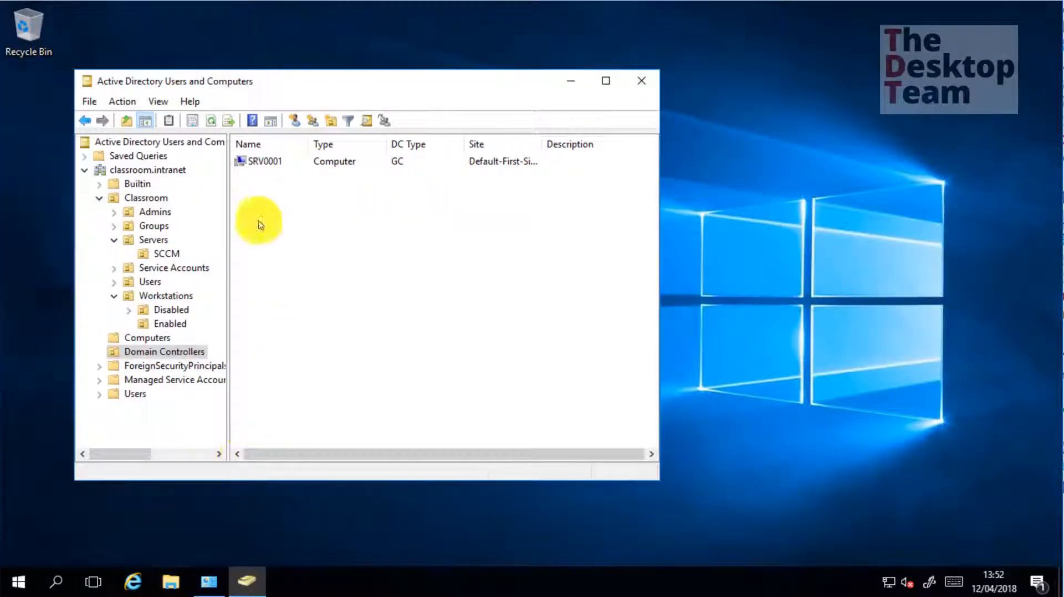
# Step: In Active Directory Users and Computers, inspect the Office field of User01 and User02 in the Classroom Users OU
pyautogui.click(164, 286)
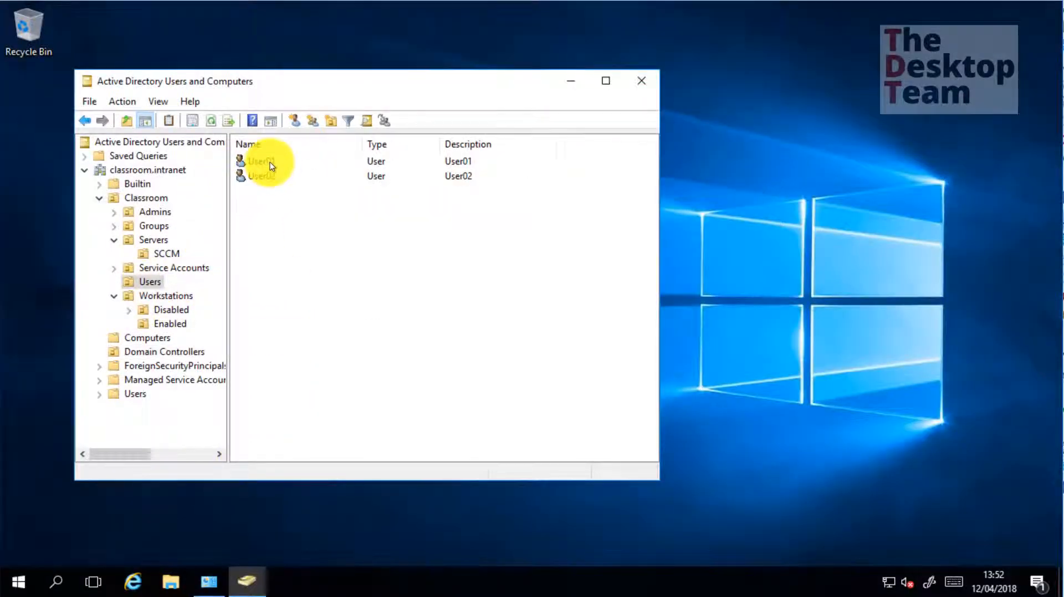
pyautogui.doubleClick(269, 161)
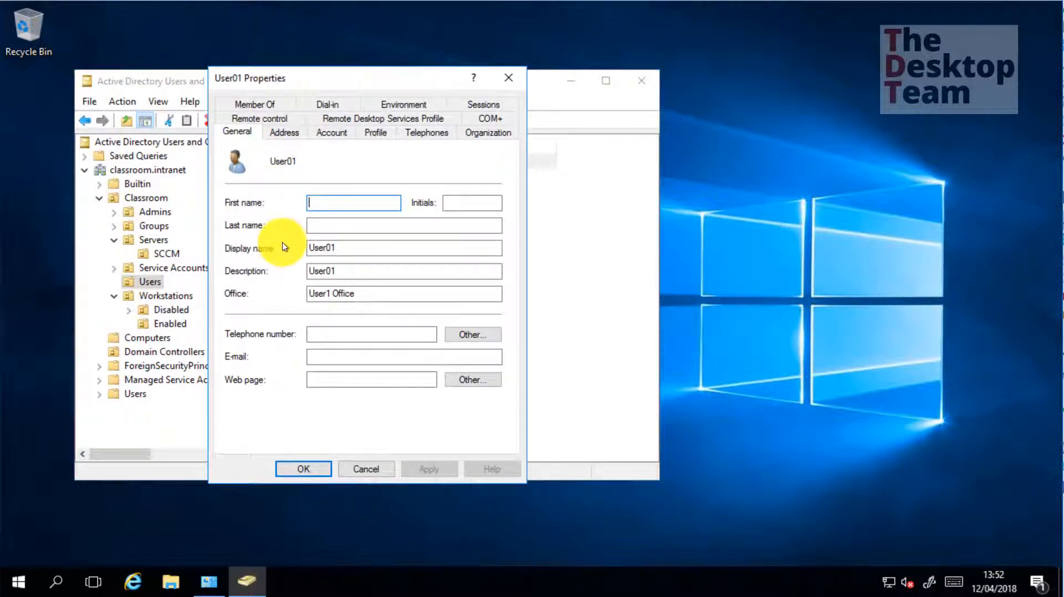
pyautogui.moveTo(308, 293); pyautogui.dragTo(422, 292)
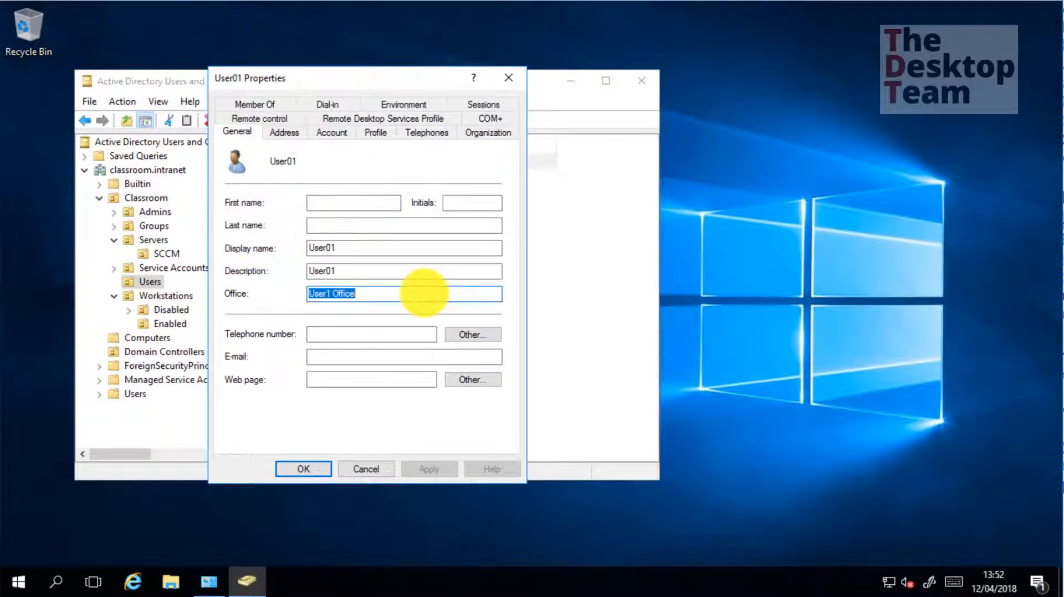
pyautogui.click(508, 78)
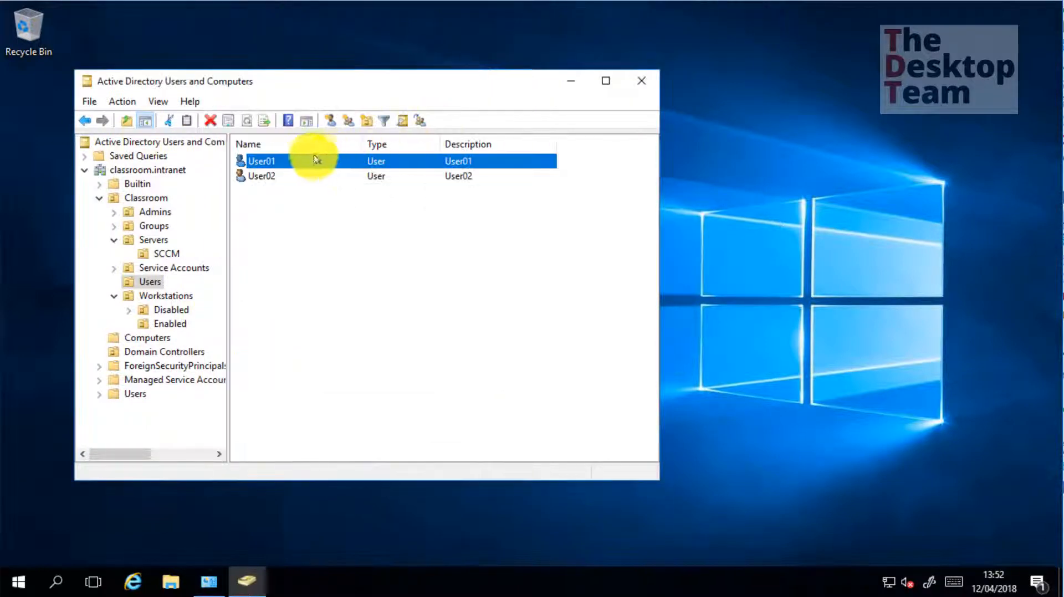
pyautogui.doubleClick(273, 174)
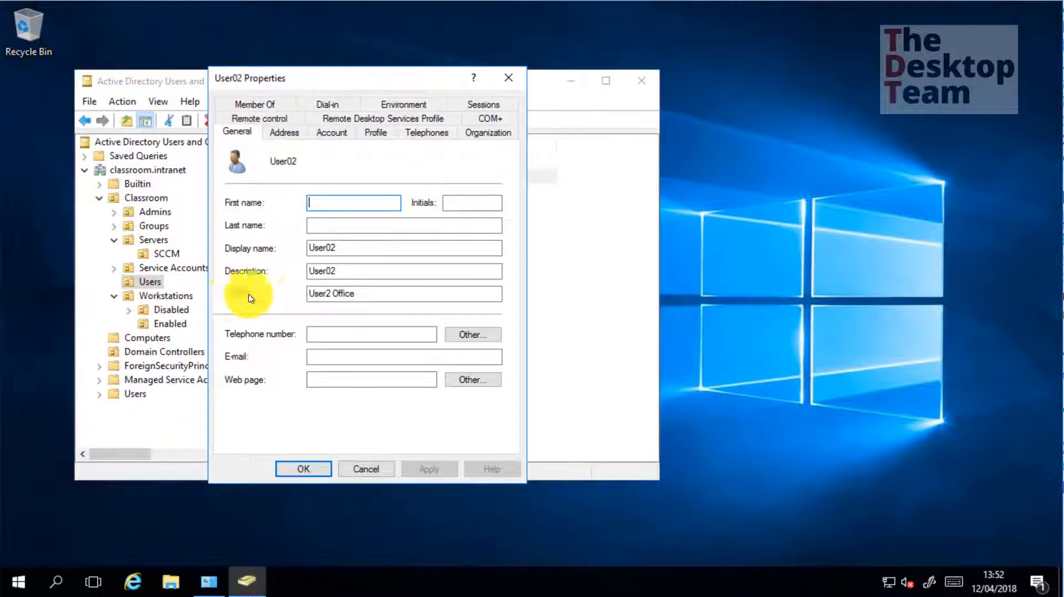
pyautogui.moveTo(309, 294); pyautogui.dragTo(415, 293)
pyautogui.click(509, 78)
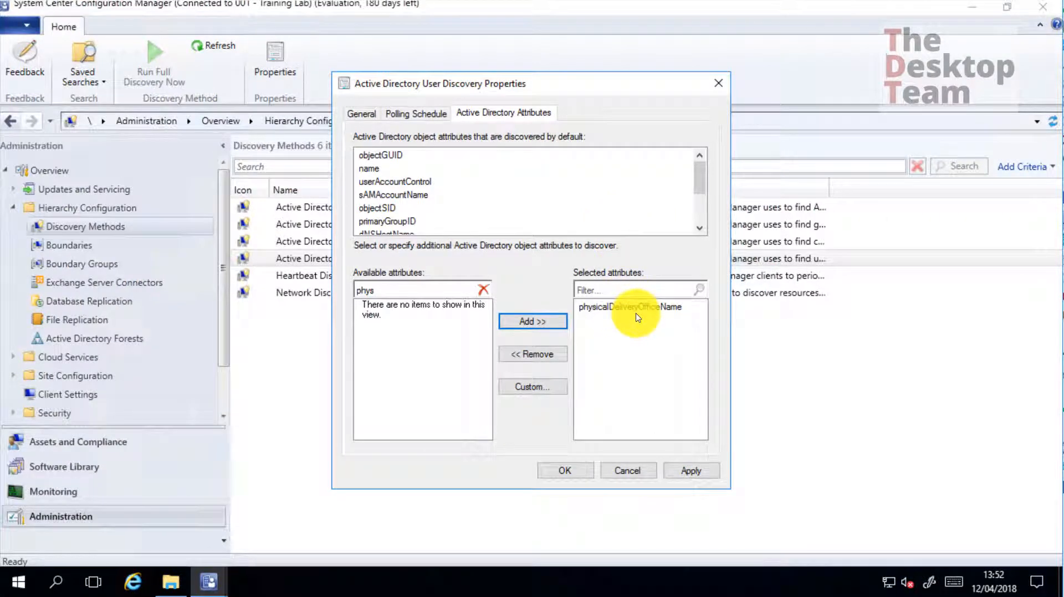
# Step: Save the Active Directory User Discovery settings and agree to run full discovery as soon as possible
pyautogui.click(576, 471)
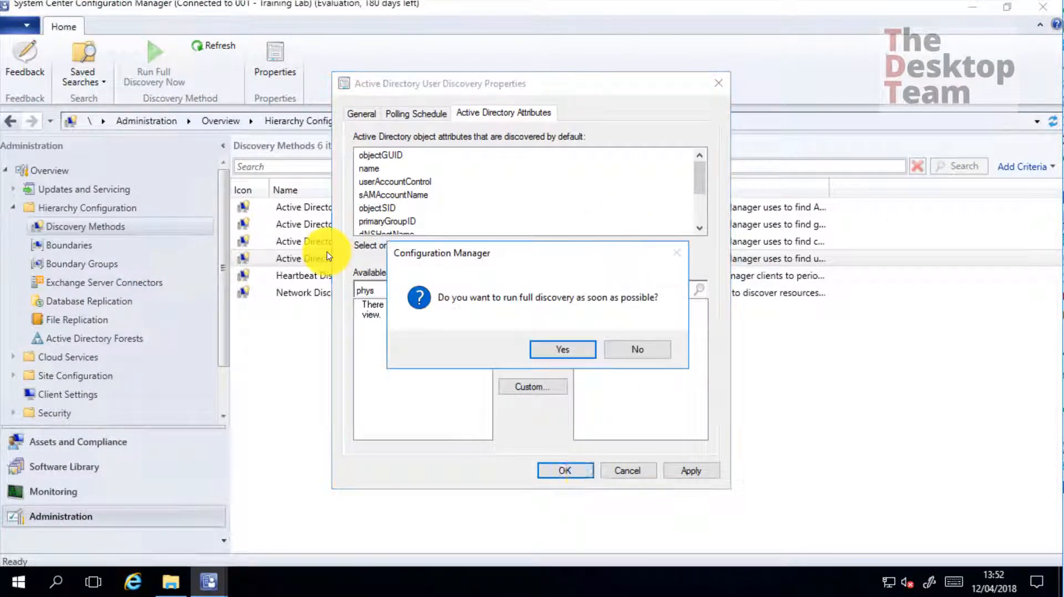
pyautogui.click(570, 355)
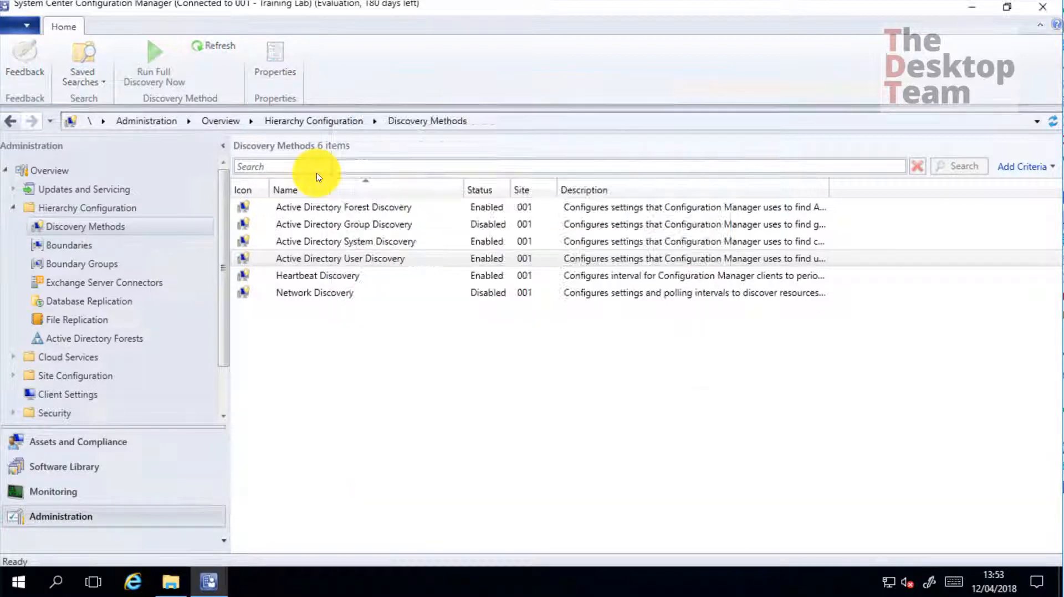
# Step: Open the adusrdis log from the ConfigMgr Logs folder and maximize the log viewer
pyautogui.click(169, 582)
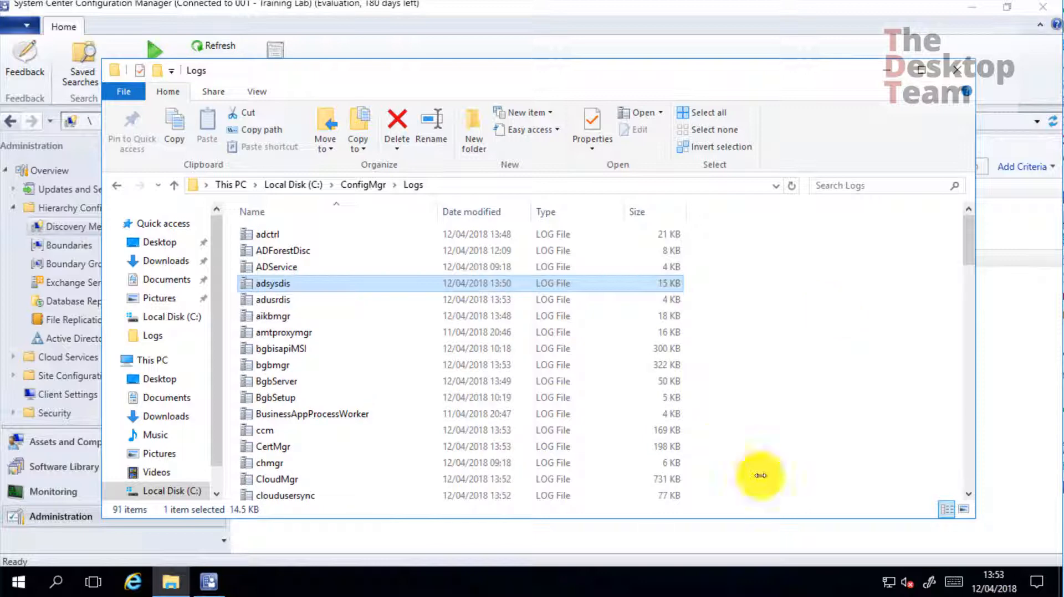
pyautogui.click(274, 299)
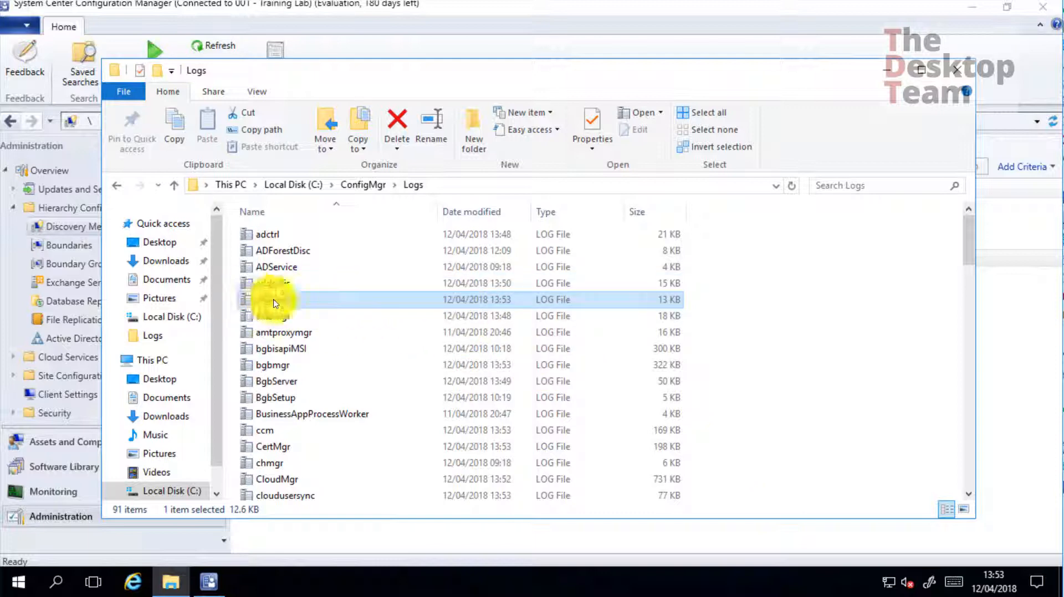
pyautogui.doubleClick(273, 300)
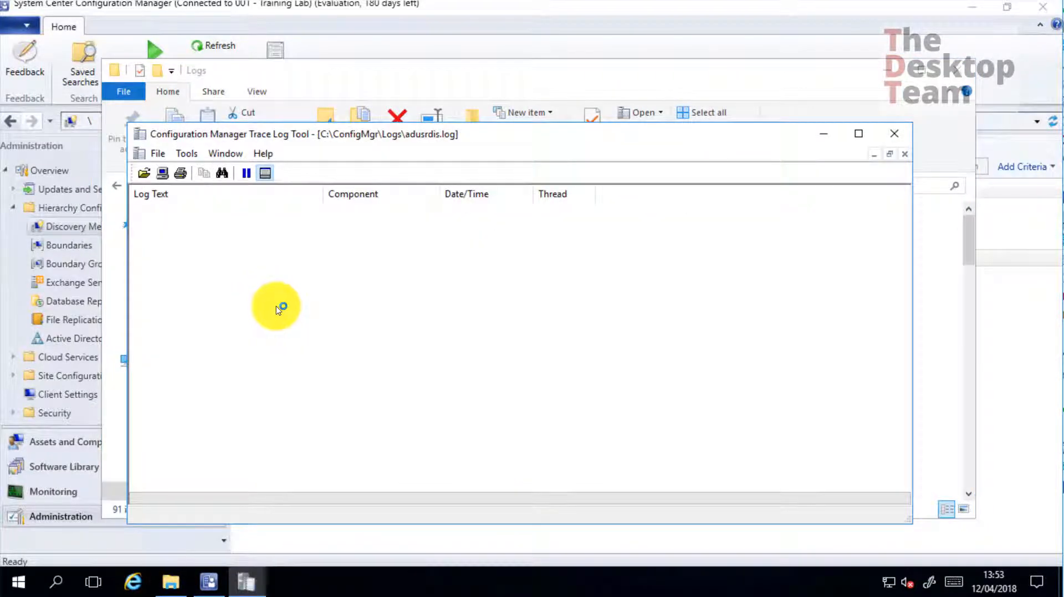
pyautogui.scroll(-3, 342, 228)
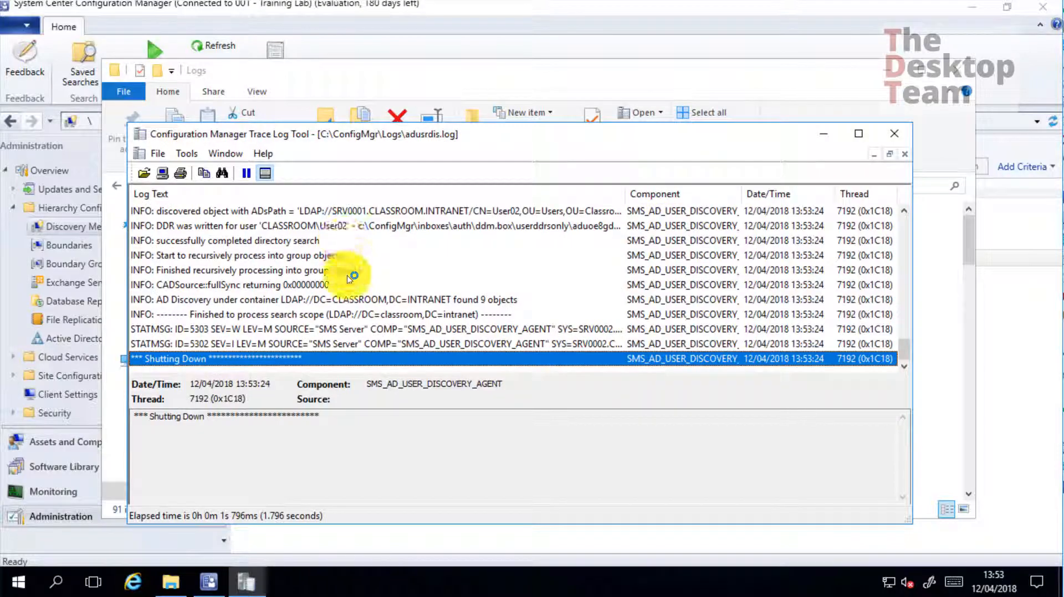
pyautogui.scroll(5, 351, 273)
pyautogui.doubleClick(411, 135)
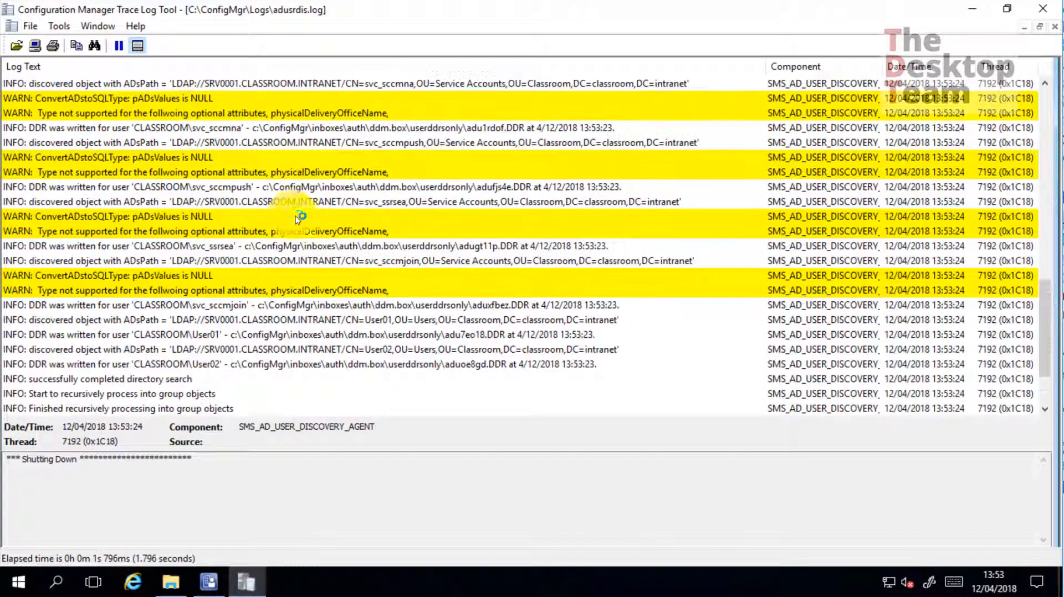
# Step: Examine the adusrdis log for physicalDeliveryOfficeName warnings, ignored disabled accounts, and the discovery records written for the domain users
pyautogui.scroll(8, 292, 213)
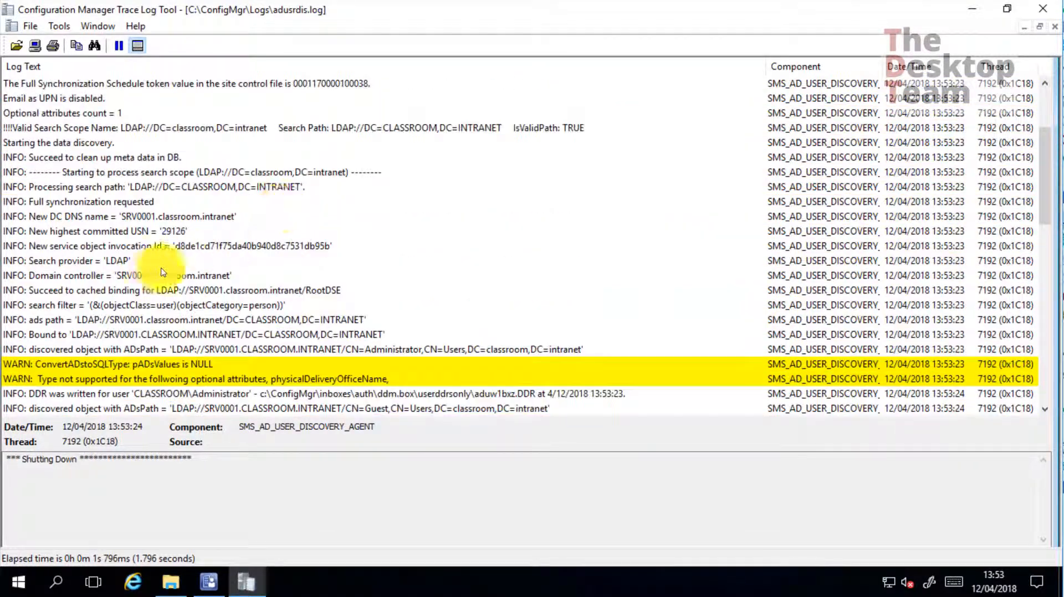
pyautogui.scroll(-1, 151, 271)
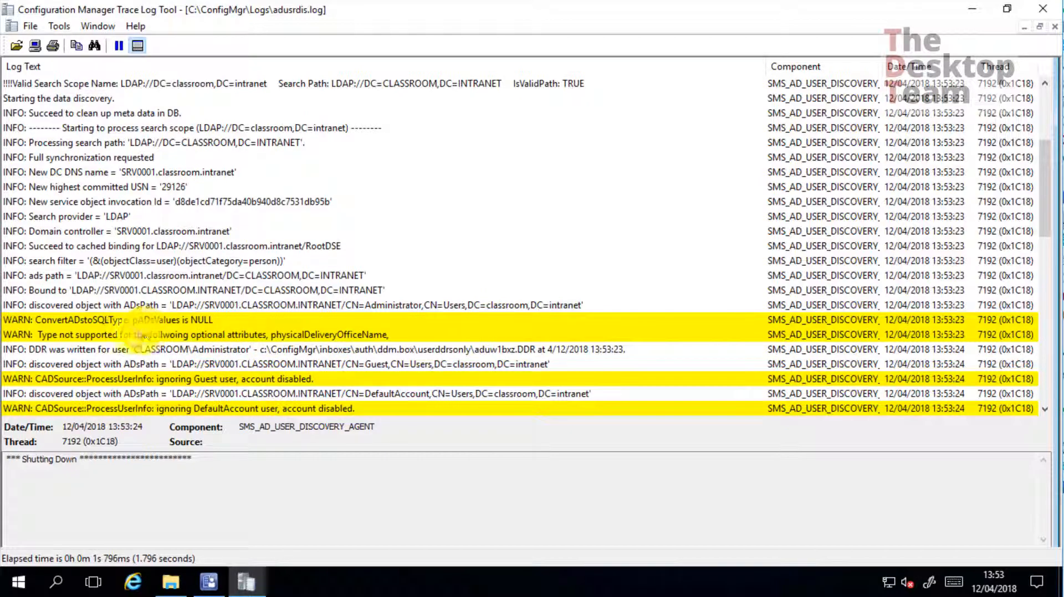
pyautogui.click(74, 333)
pyautogui.scroll(-3, 125, 331)
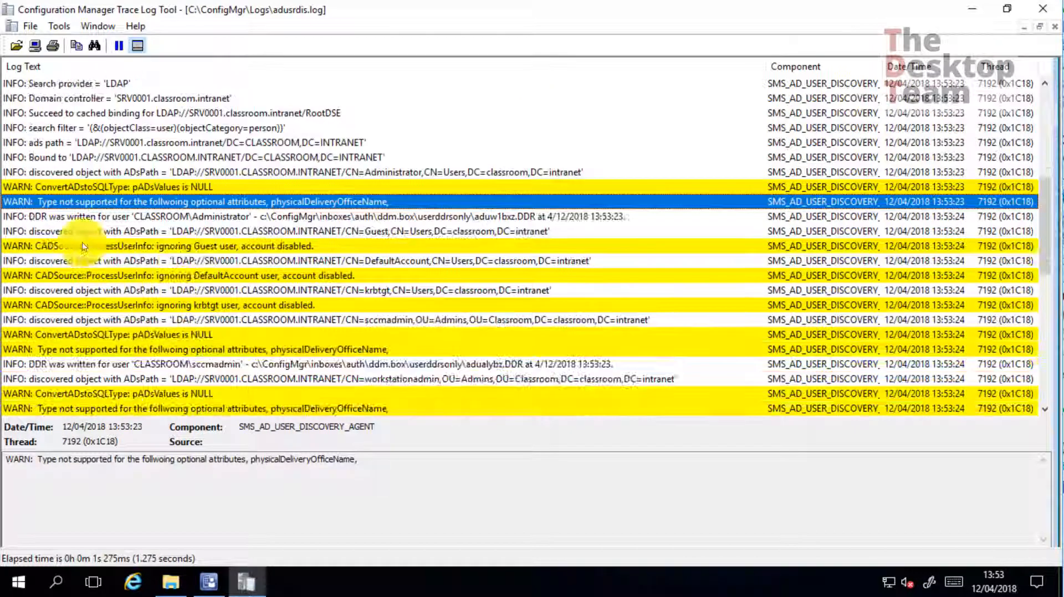
pyautogui.click(82, 246)
pyautogui.click(213, 276)
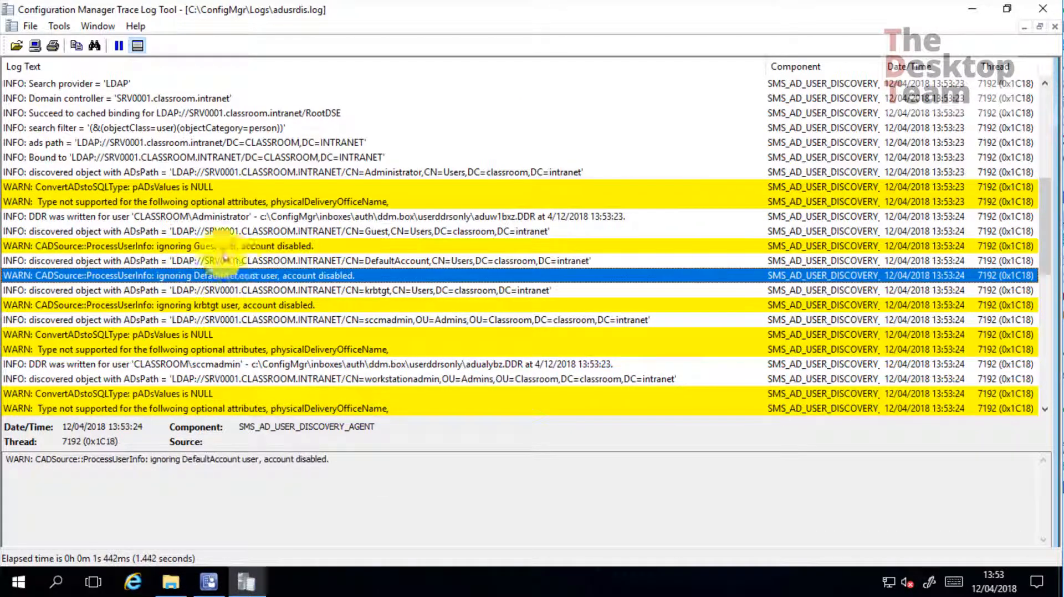
pyautogui.scroll(-2, 298, 268)
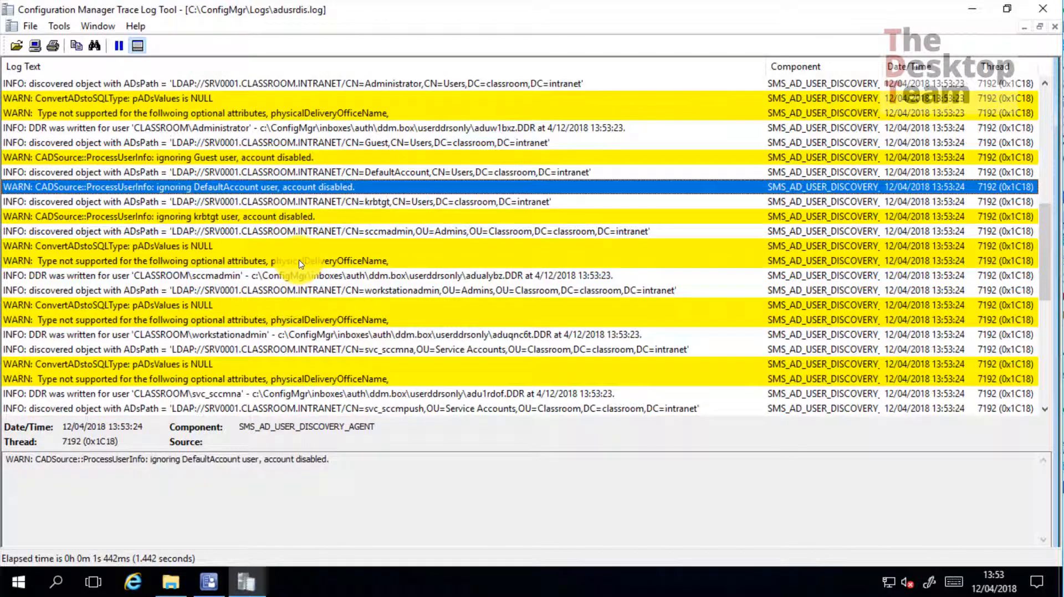
pyautogui.click(298, 260)
pyautogui.scroll(-8, 293, 244)
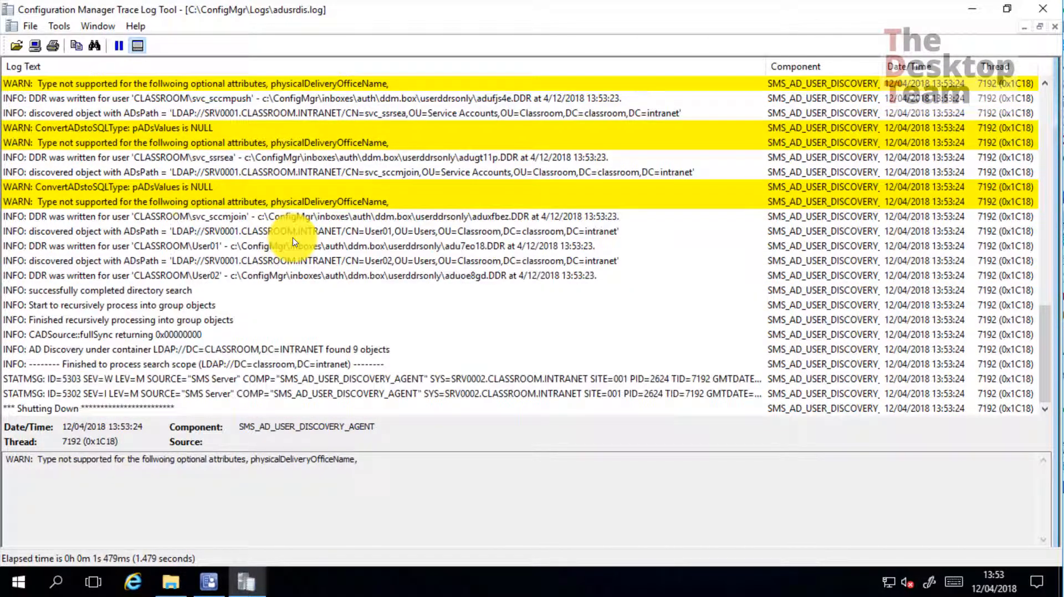
pyautogui.click(188, 217)
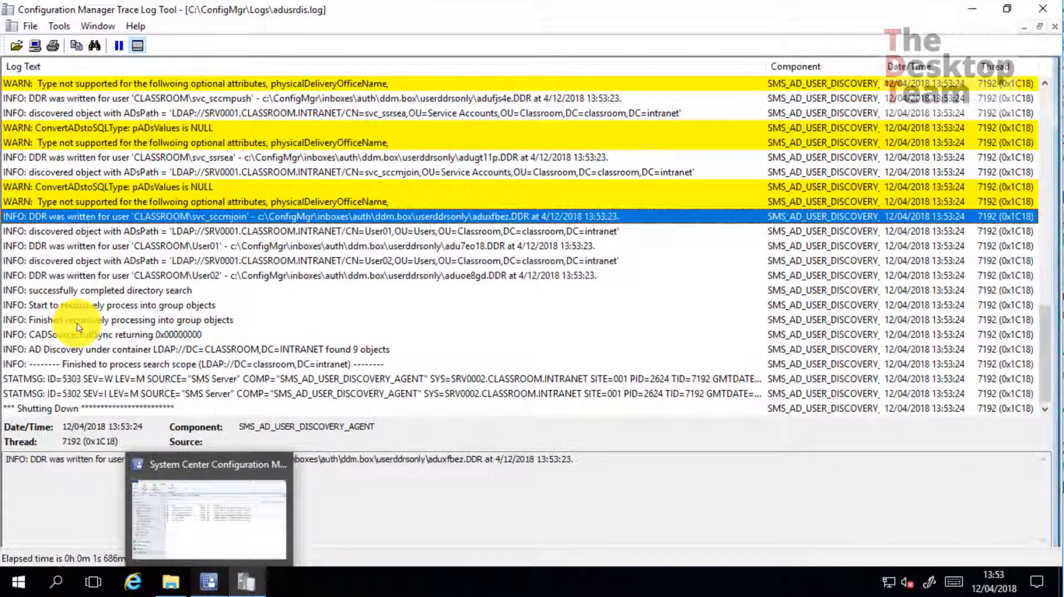
# Step: Switch to the Configuration Manager console and check the general Active Directory User Discovery properties, then close them without changes
pyautogui.click(209, 581)
pyautogui.doubleClick(340, 257)
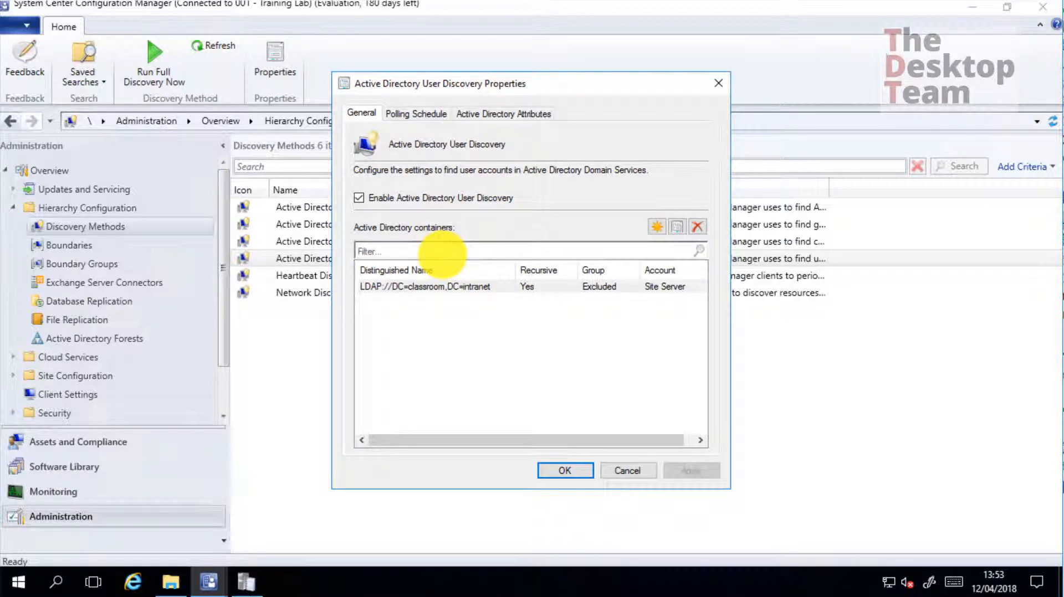
pyautogui.click(625, 469)
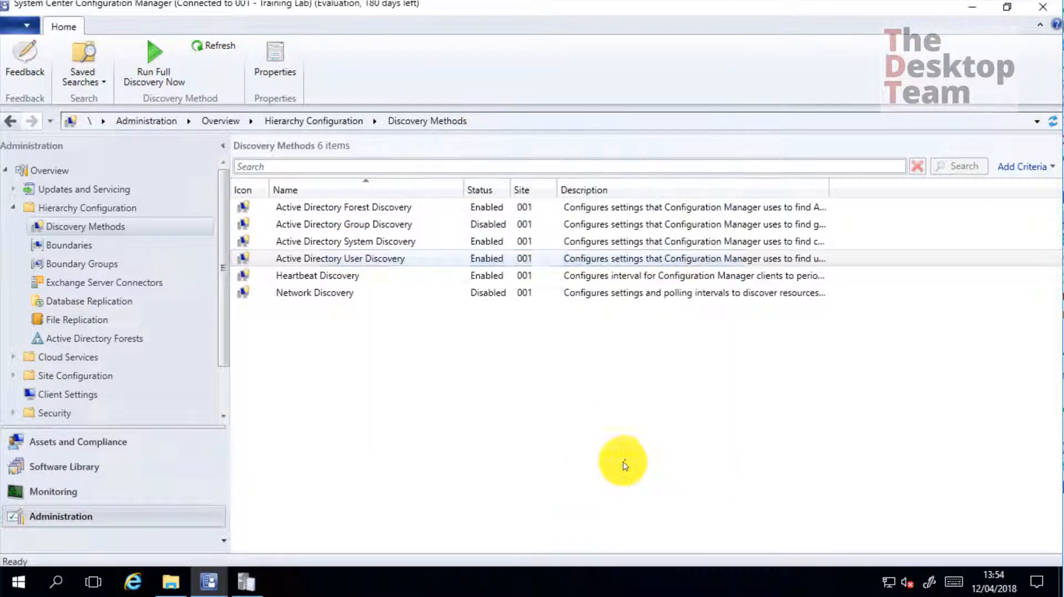
# Step: Open the Users list in Assets and Compliance, widen its Name column, and review the discovered accounts
pyautogui.click(80, 442)
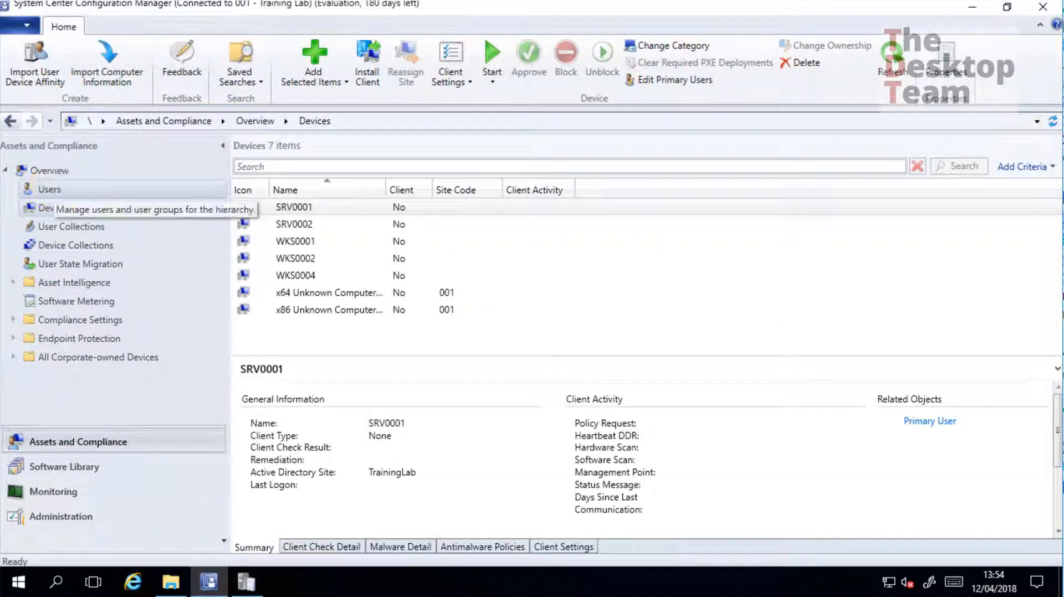
pyautogui.click(57, 189)
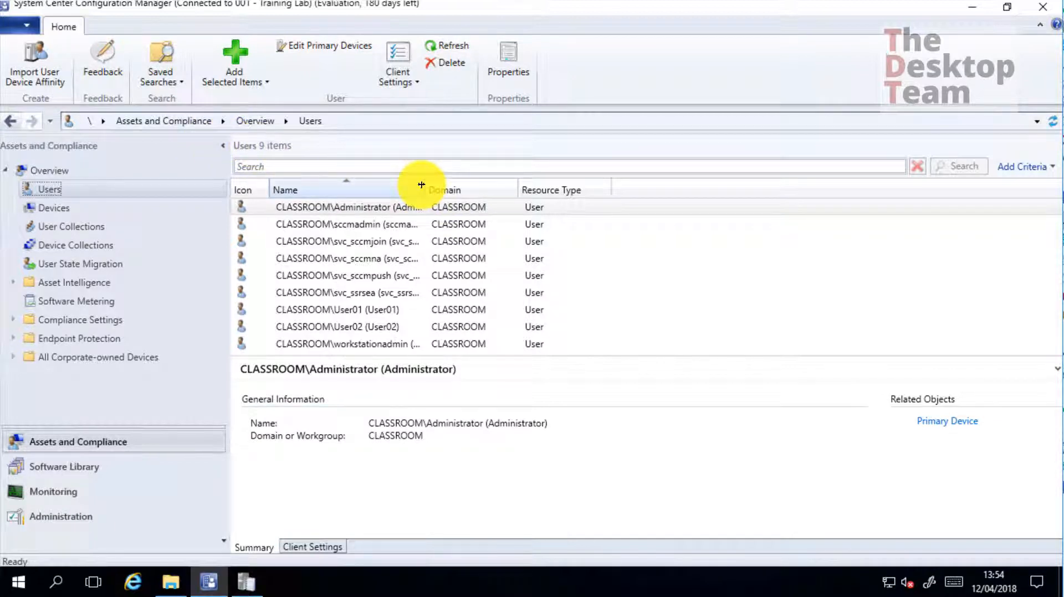
pyautogui.moveTo(423, 187); pyautogui.dragTo(433, 186)
pyautogui.moveTo(511, 186); pyautogui.dragTo(571, 186)
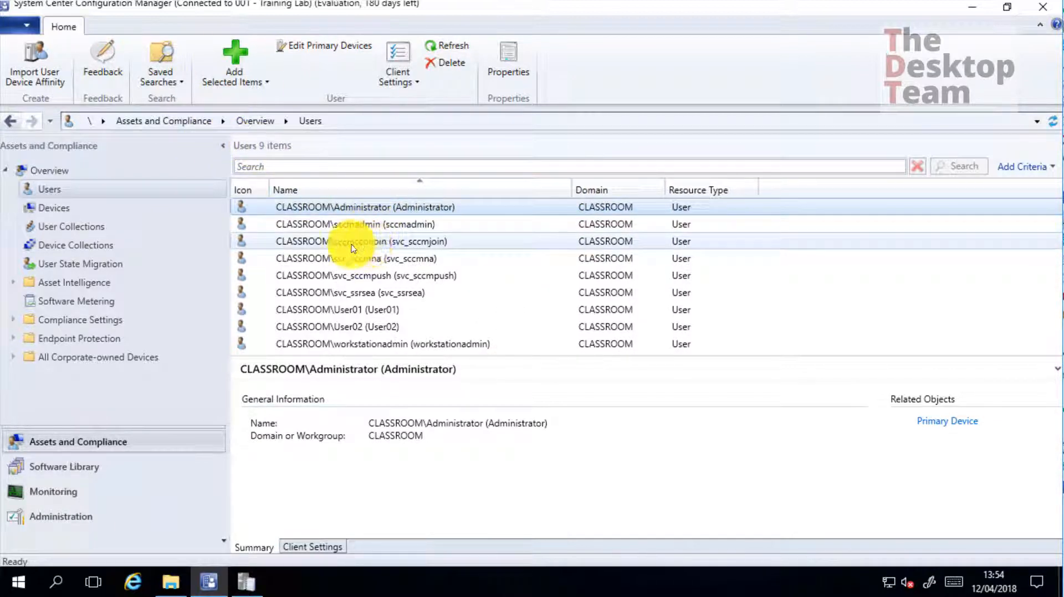
pyautogui.moveTo(351, 246); pyautogui.dragTo(364, 328)
pyautogui.click(369, 348)
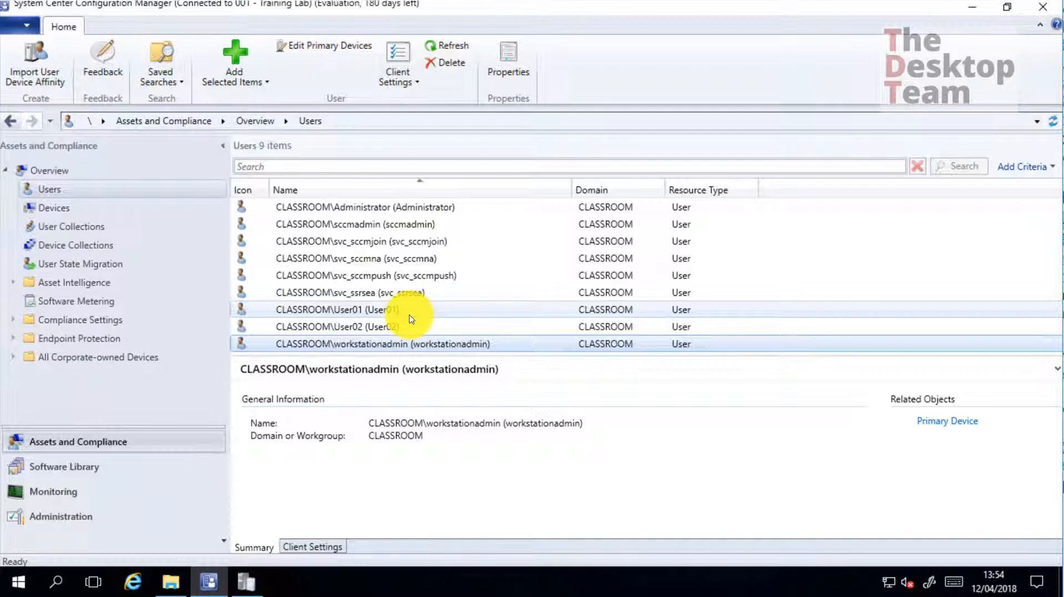
pyautogui.rightClick(419, 295)
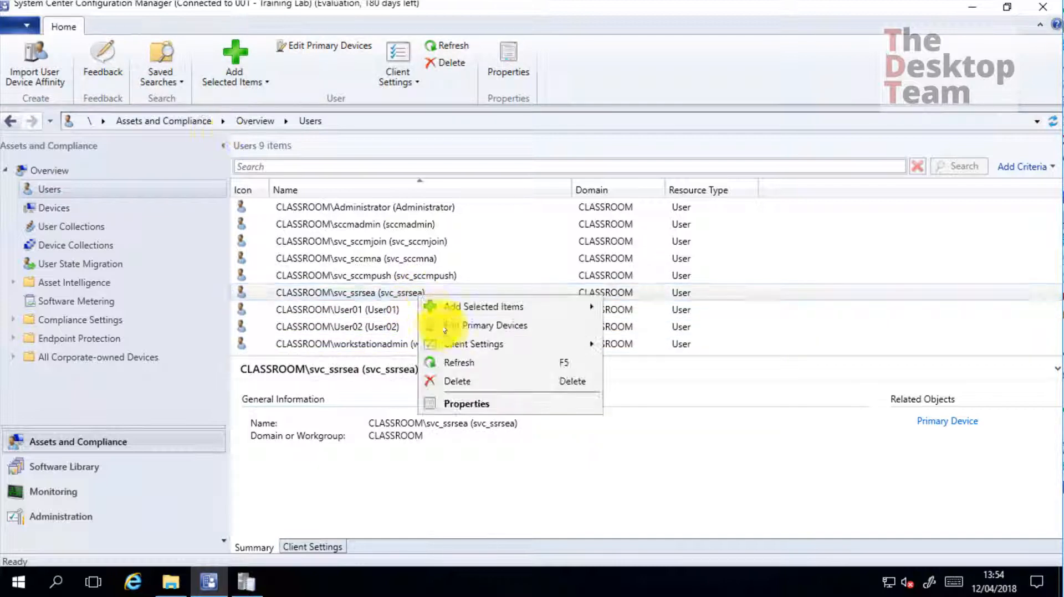
pyautogui.click(368, 276)
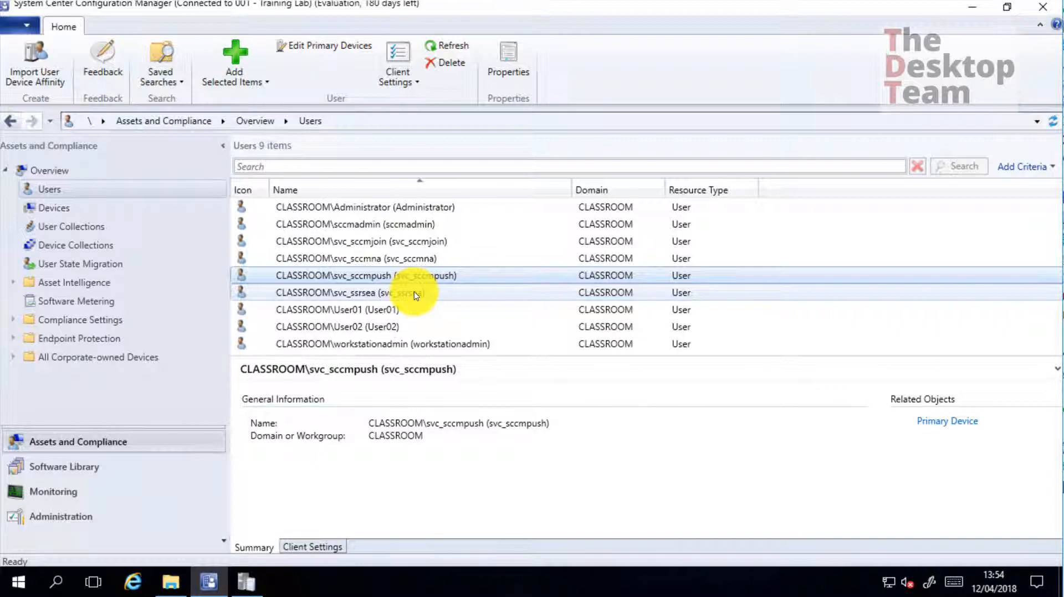
pyautogui.click(392, 309)
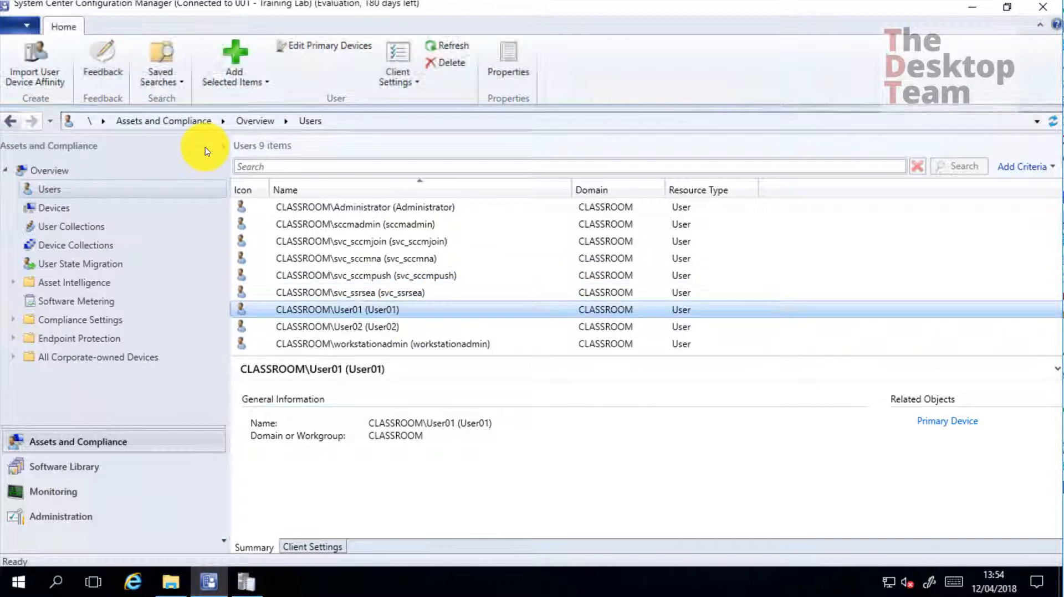
# Step: Open User01's properties, widen the Value column, and inspect the AD creation time, agent name, agent site and distinguished name
pyautogui.rightClick(398, 308)
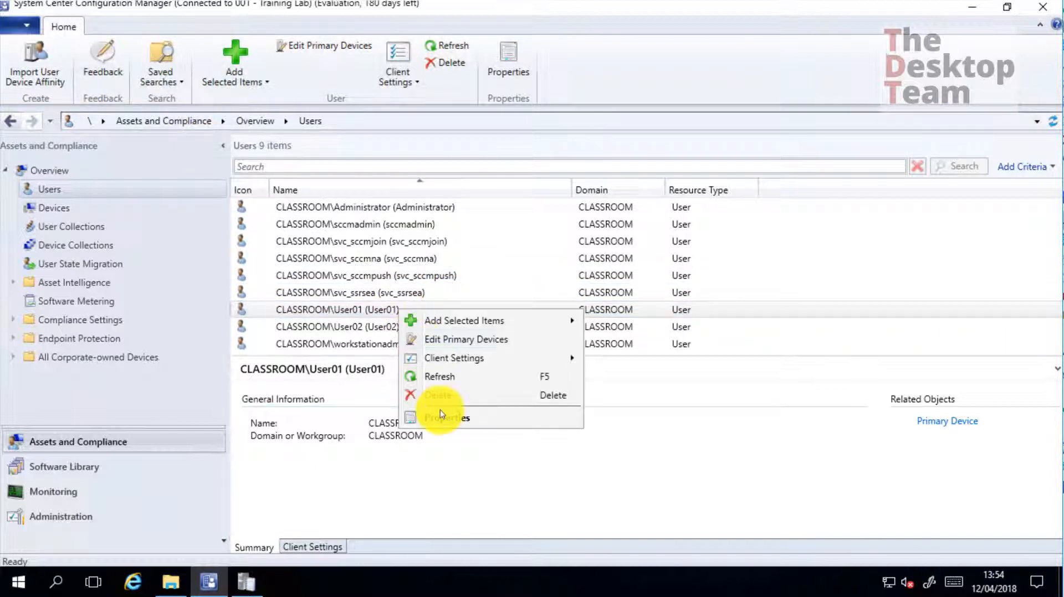
pyautogui.click(435, 418)
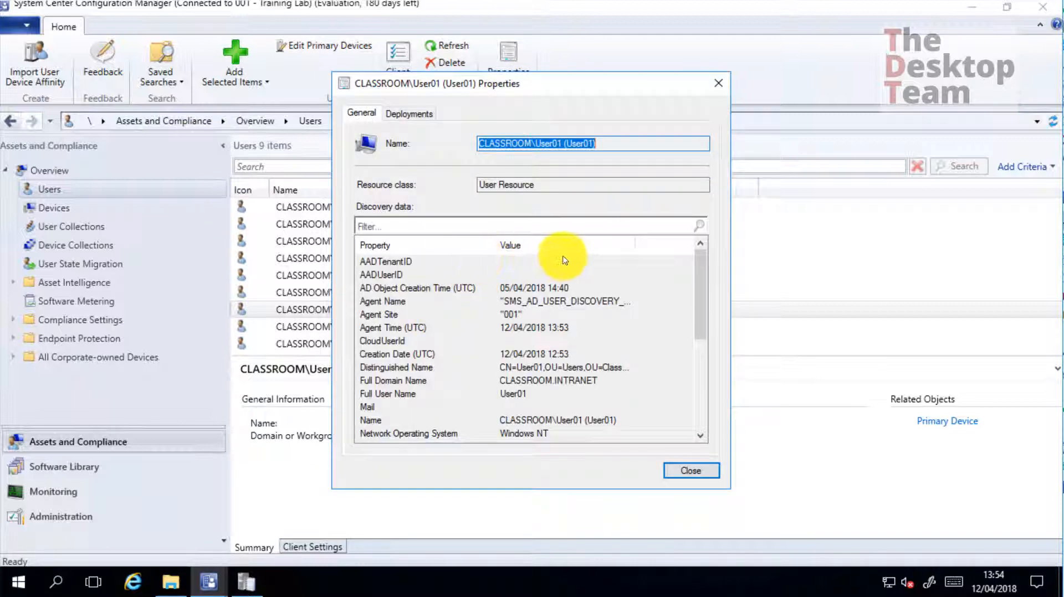
pyautogui.moveTo(628, 245); pyautogui.dragTo(687, 241)
pyautogui.click(424, 287)
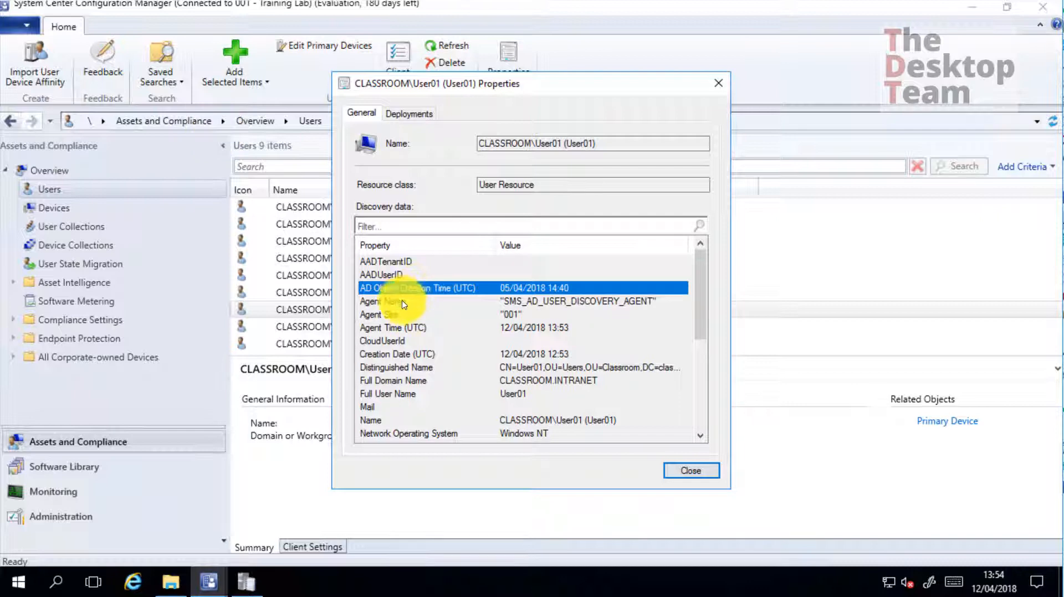
pyautogui.click(405, 301)
pyautogui.click(392, 315)
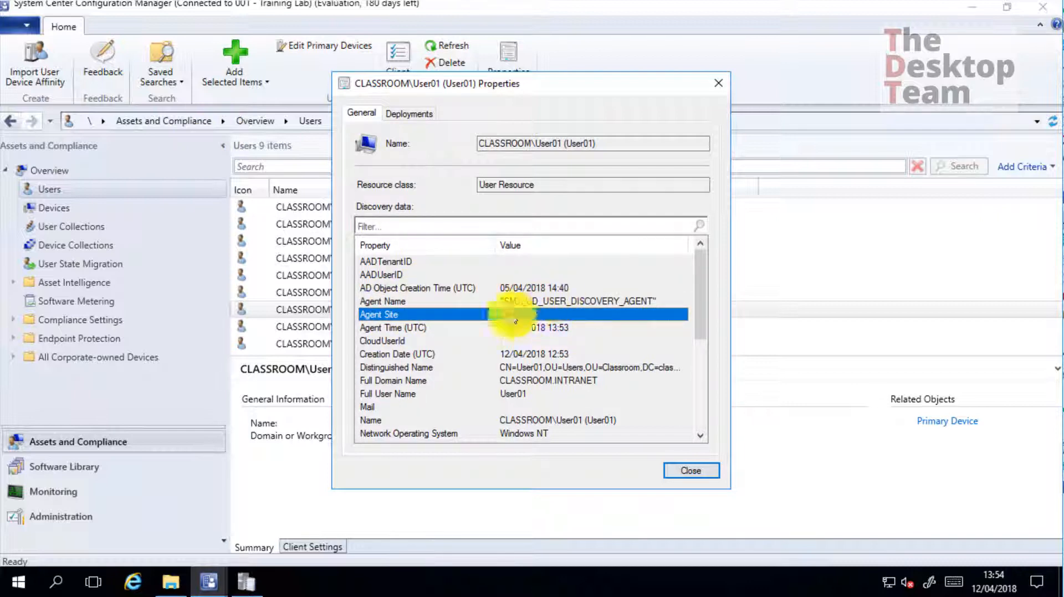
pyautogui.click(415, 368)
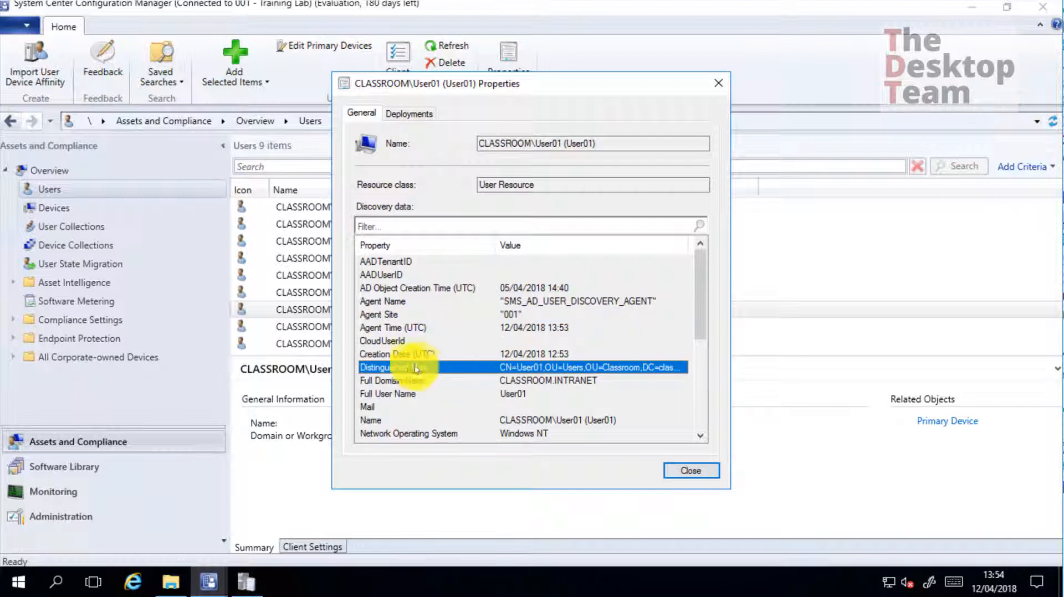
# Step: Check the physicalDeliveryOfficeName value in User01's discovery data and close the properties
pyautogui.scroll(-2, 408, 372)
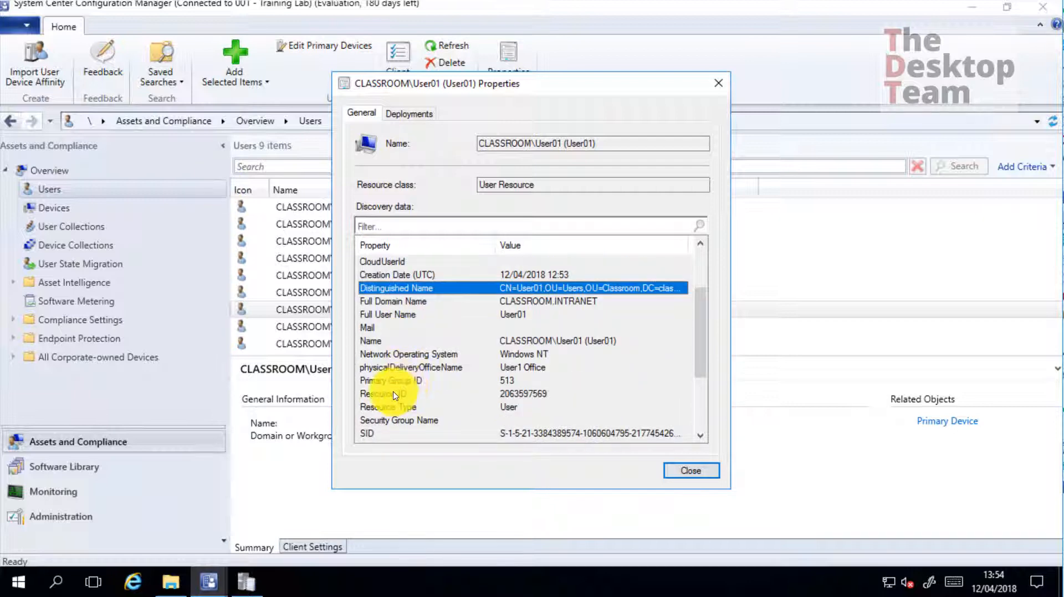
pyautogui.scroll(-1, 394, 389)
pyautogui.scroll(-2, 389, 352)
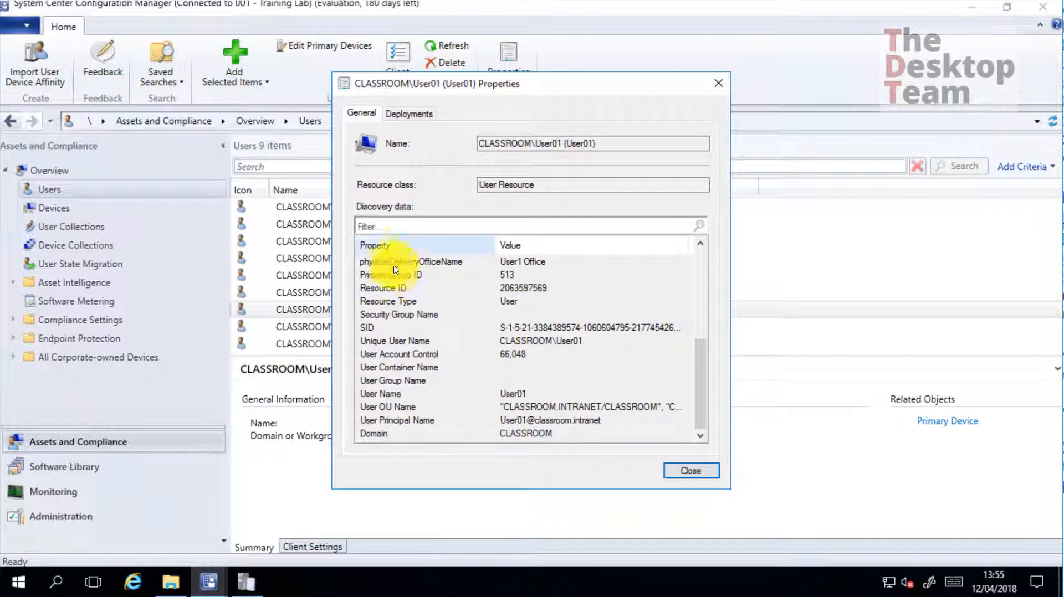
pyautogui.click(370, 264)
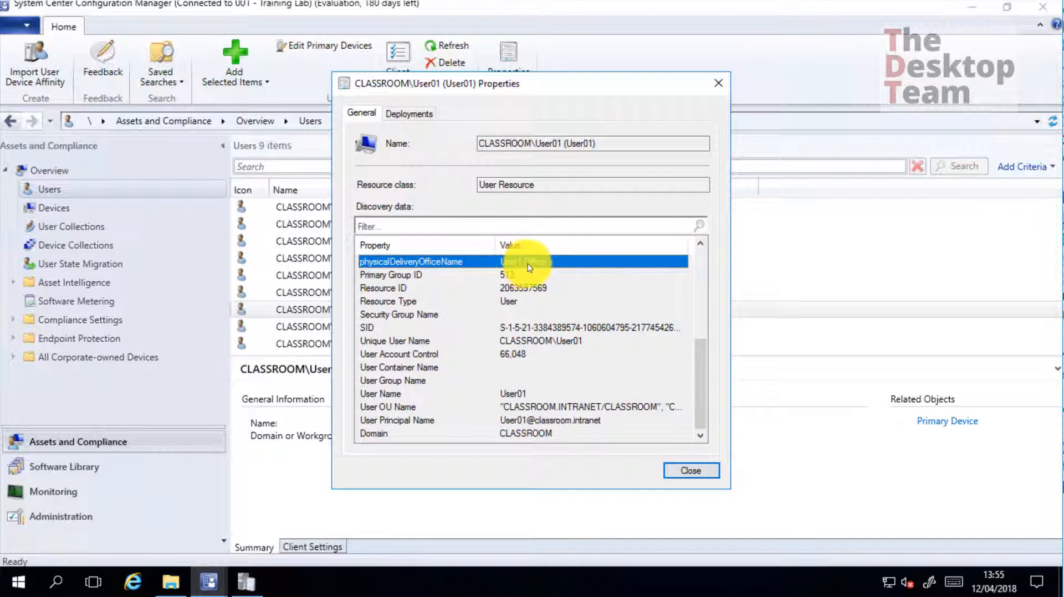
pyautogui.scroll(1, 532, 268)
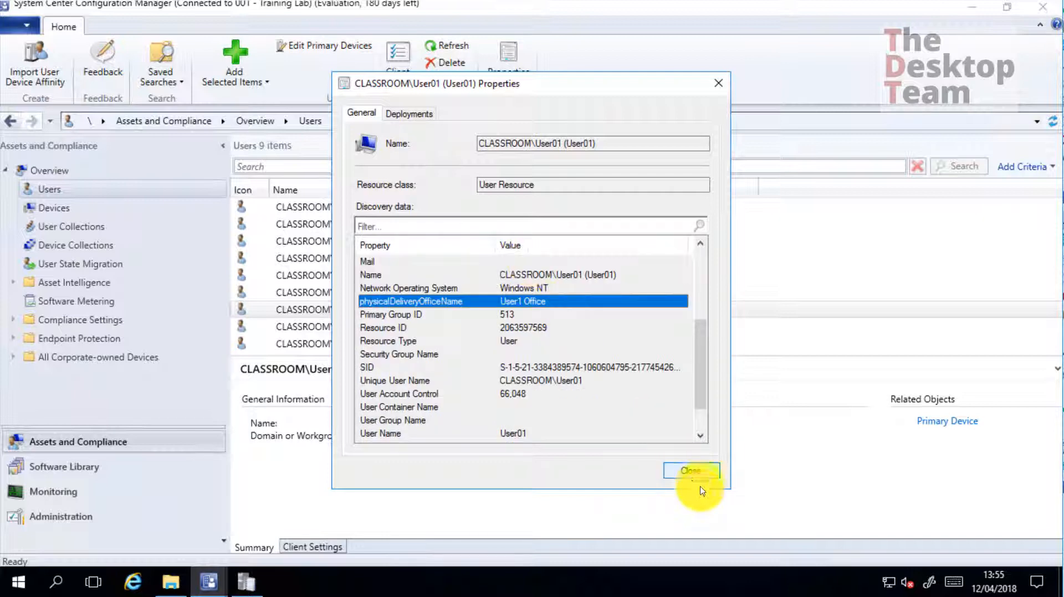
pyautogui.click(691, 470)
# Step: Open User02's properties, filter the discovery data by "phy" to check physicalDeliveryOfficeName, and close the properties
pyautogui.doubleClick(390, 327)
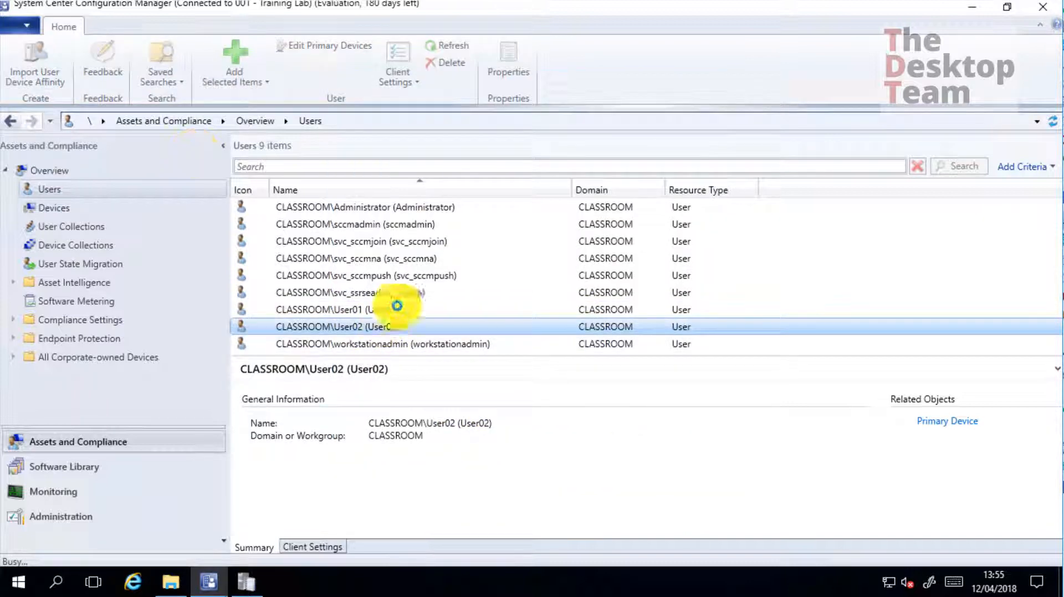
pyautogui.click(435, 226)
pyautogui.write('phy')
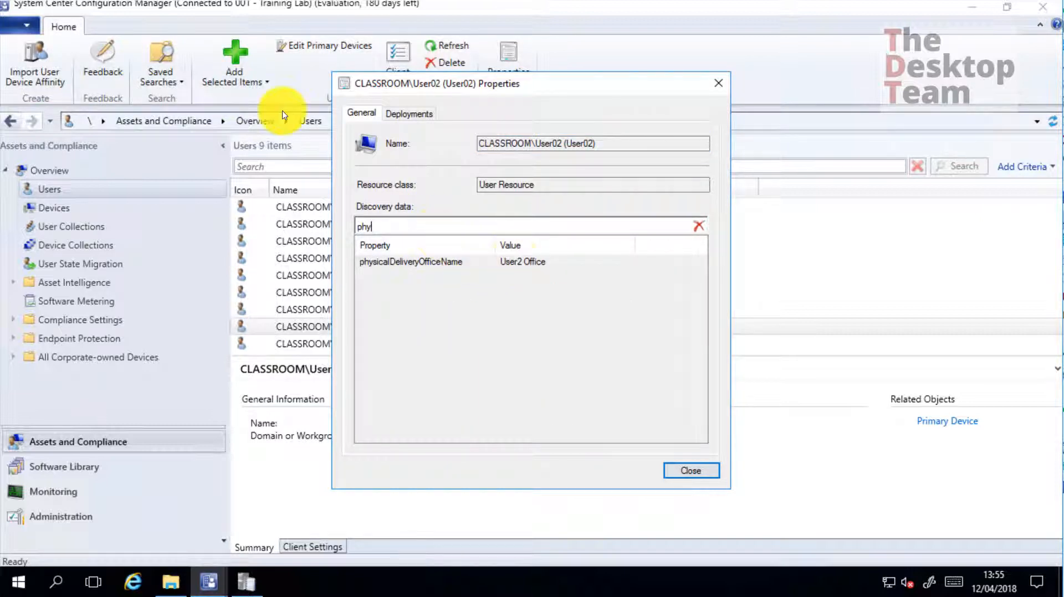
pyautogui.click(438, 262)
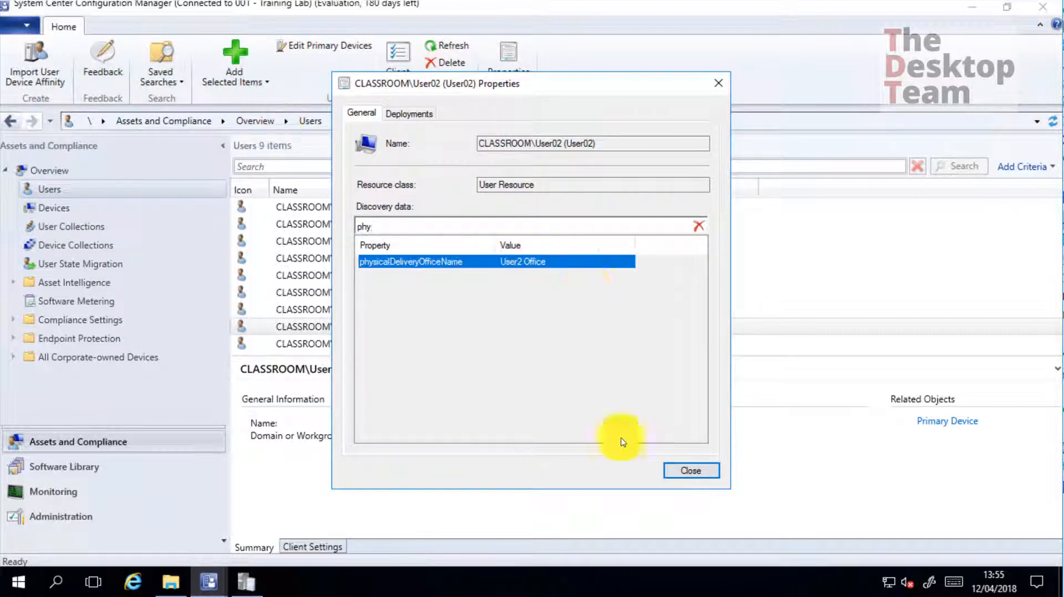
pyautogui.click(690, 469)
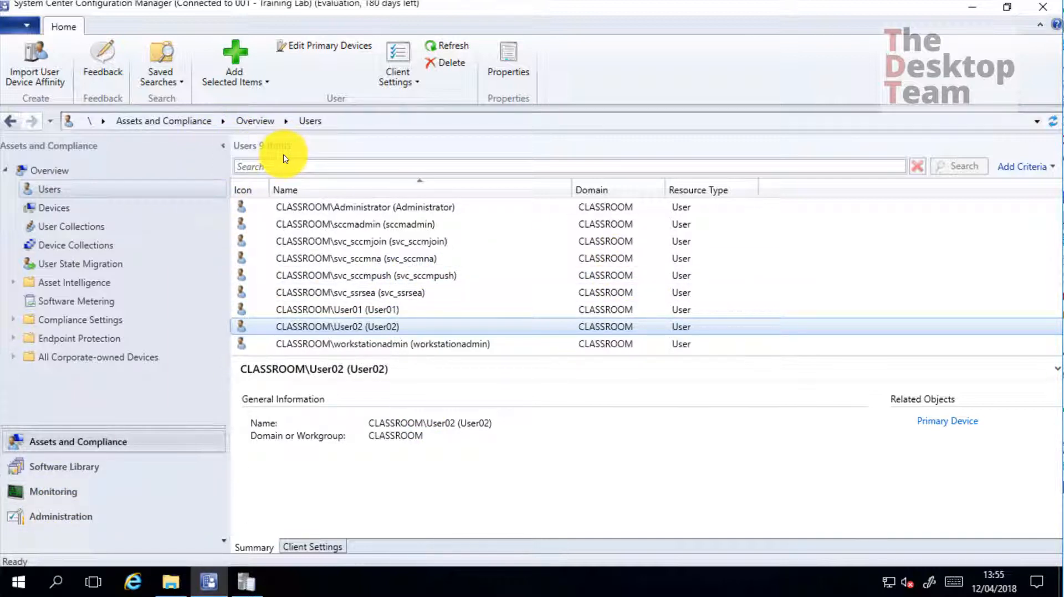
# Step: Open the Active Directory Group Discovery properties under Discovery Methods and enable Active Directory Group Discovery
pyautogui.click(78, 517)
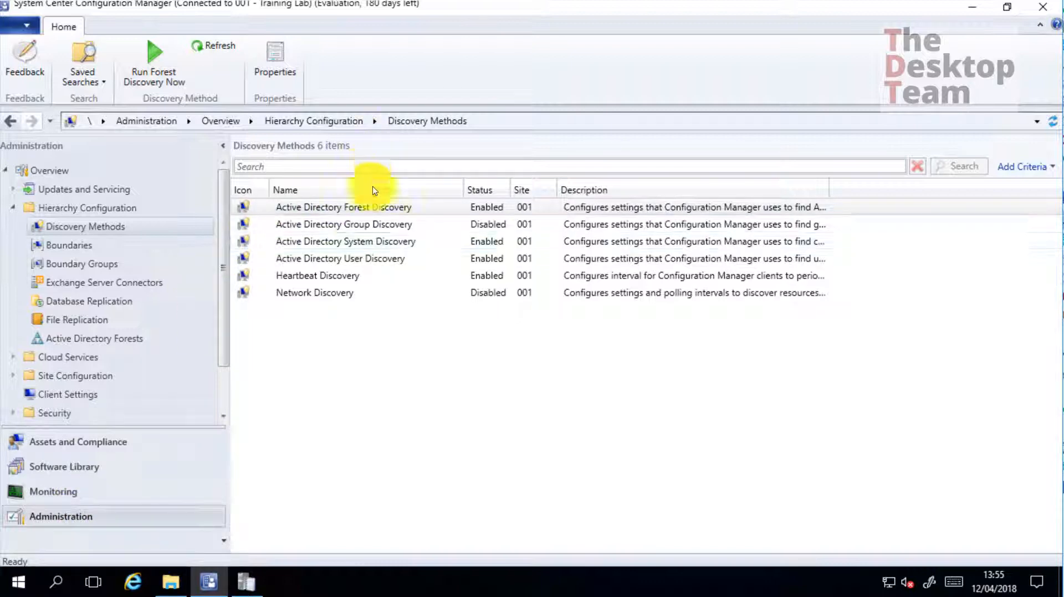
pyautogui.click(410, 227)
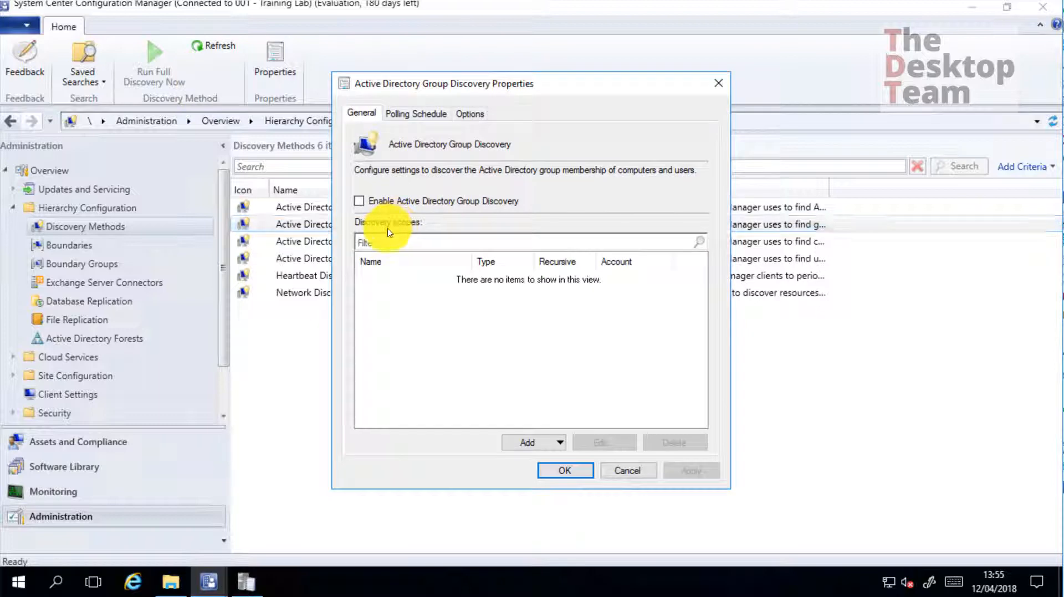
pyautogui.click(392, 204)
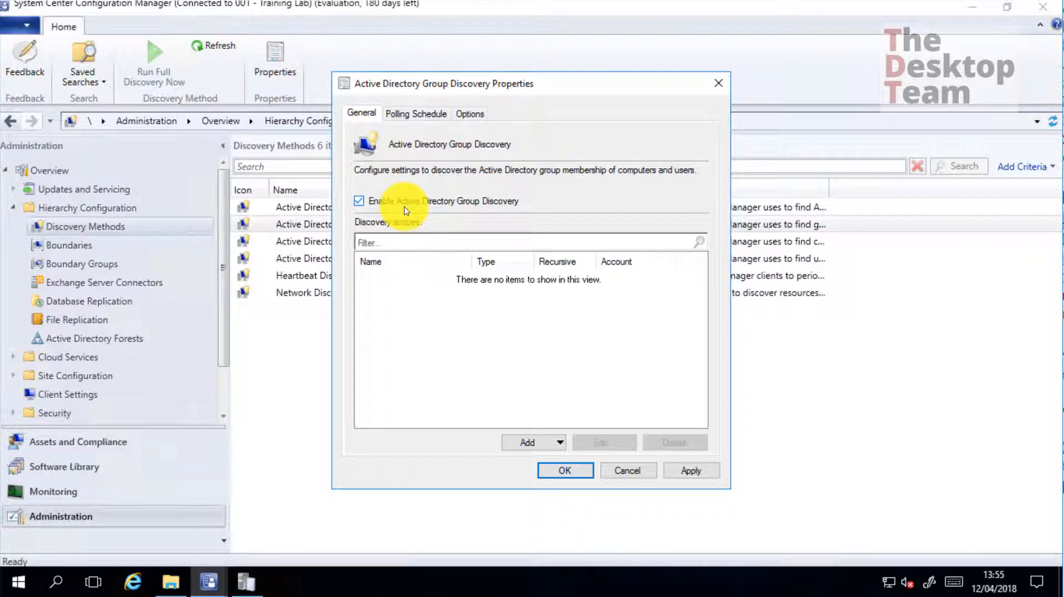
# Step: View the settings for adding specific groups as a discovery scope, and cancel without adding any
pyautogui.click(556, 446)
pyautogui.click(551, 444)
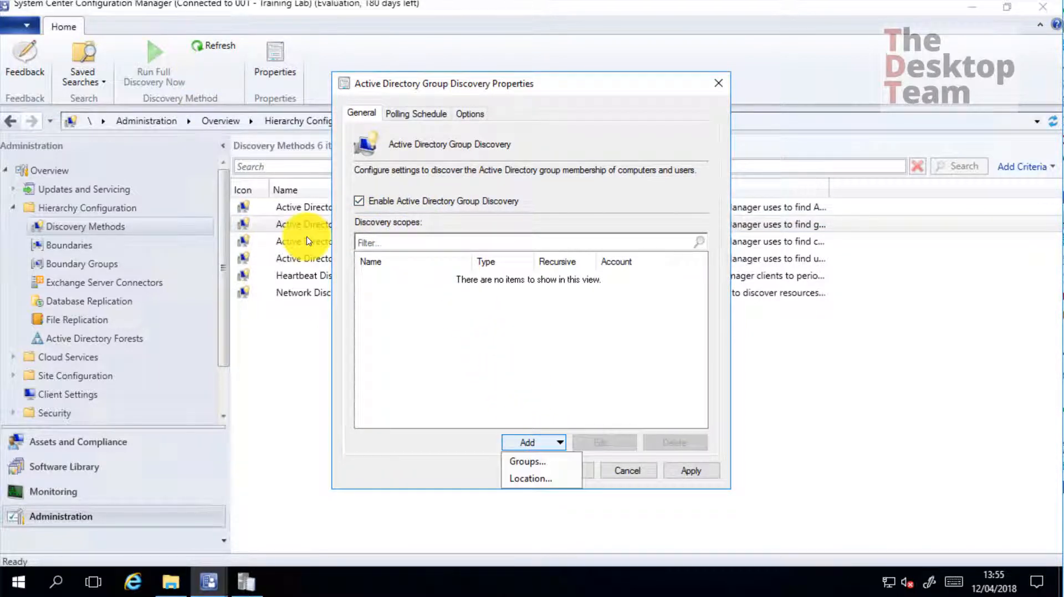
pyautogui.click(552, 461)
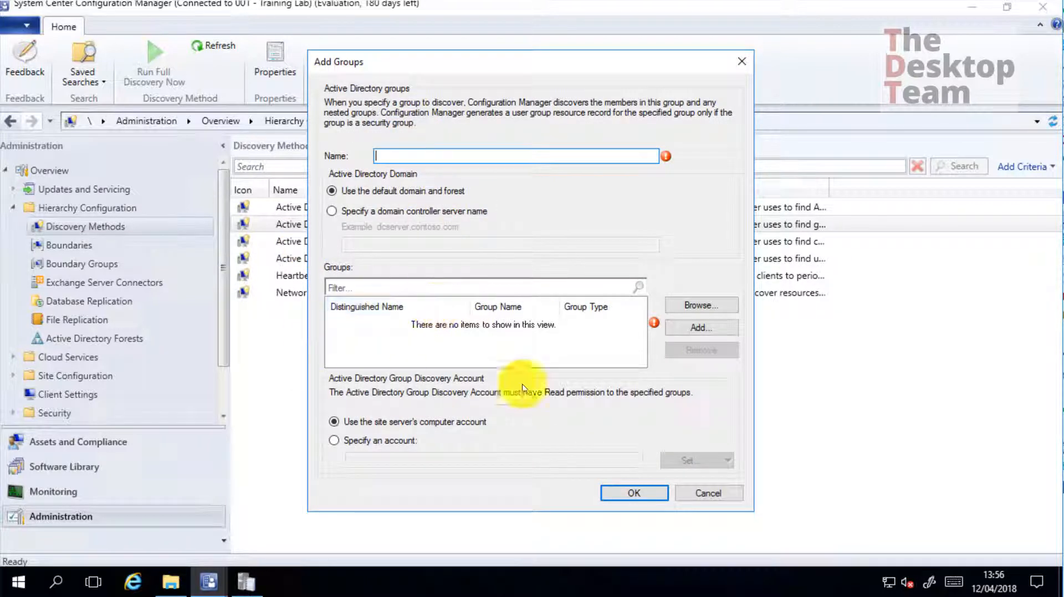
pyautogui.click(732, 494)
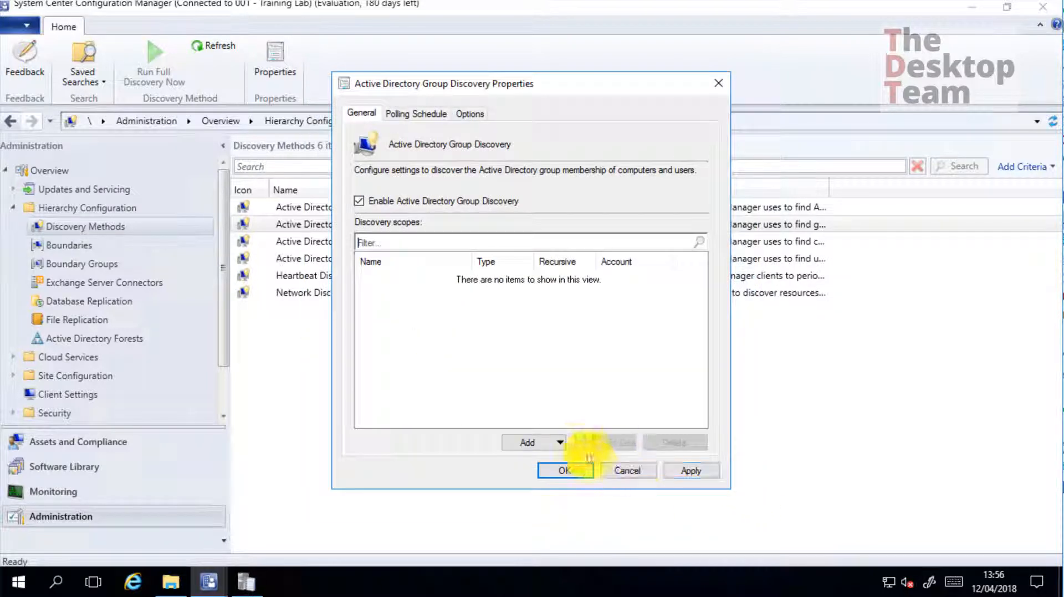
# Step: Add a location discovery scope for the classroom domain root, LDAP://DC=classroom,DC=intranet, using the same path as its name
pyautogui.click(529, 442)
pyautogui.click(542, 480)
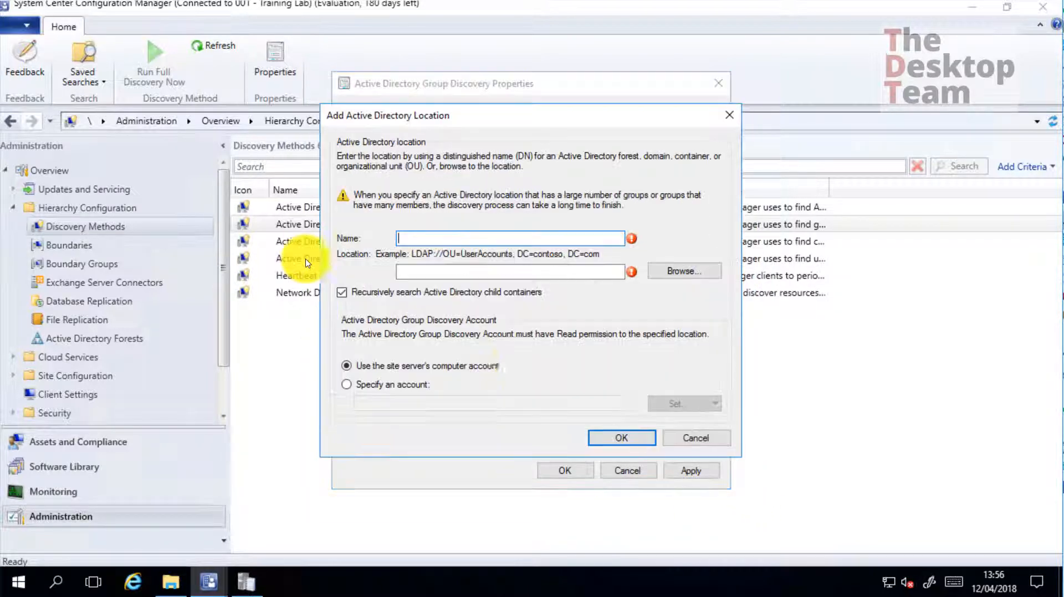
pyautogui.click(694, 273)
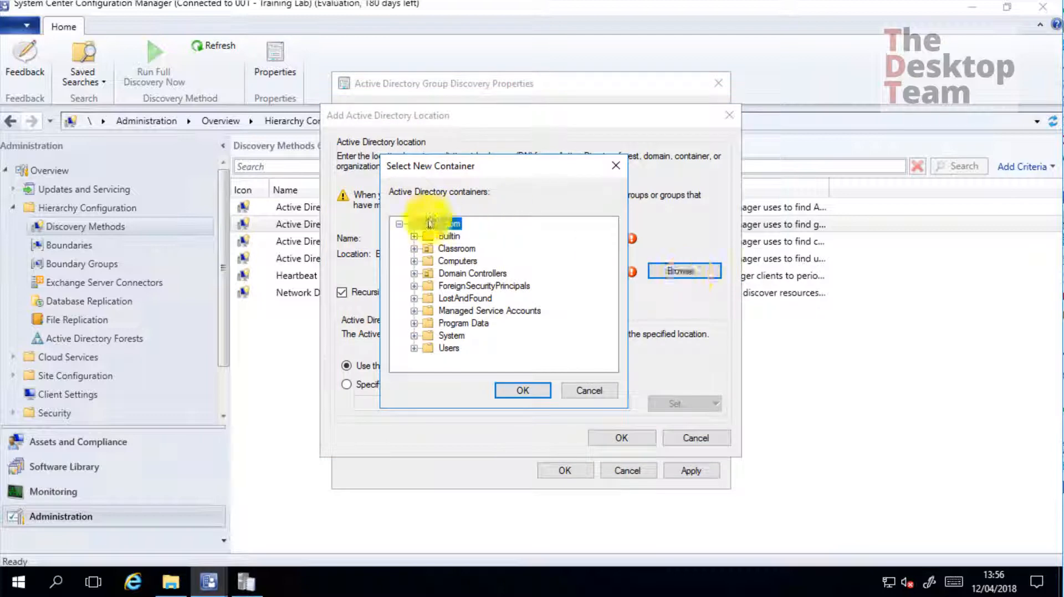
pyautogui.click(520, 389)
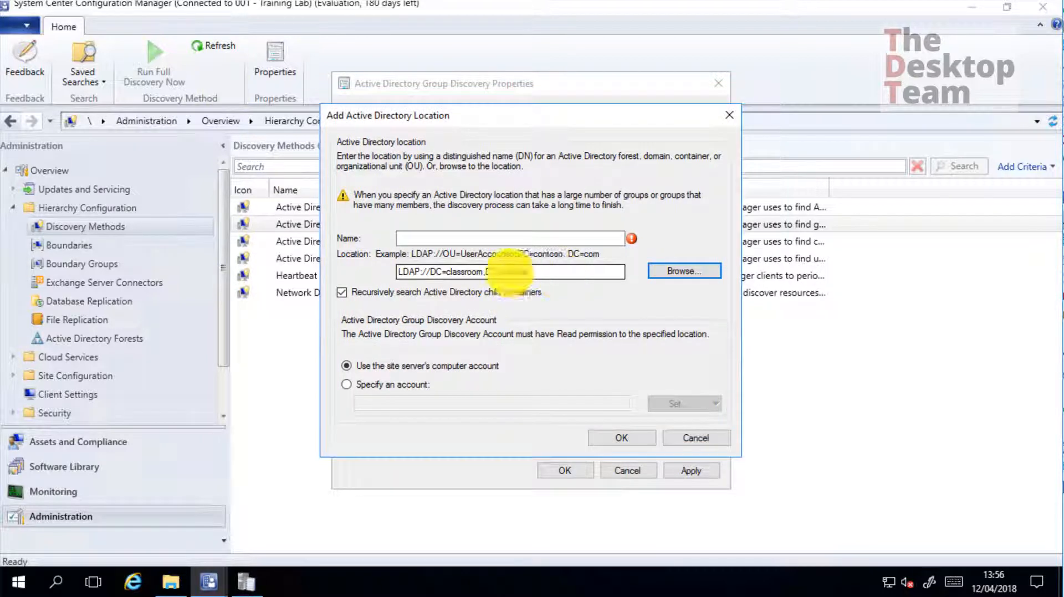
pyautogui.moveTo(510, 272); pyautogui.dragTo(269, 260)
pyautogui.hotkey('ctrl', 'c')
pyautogui.click(415, 238)
pyautogui.hotkey('ctrl', 'v')
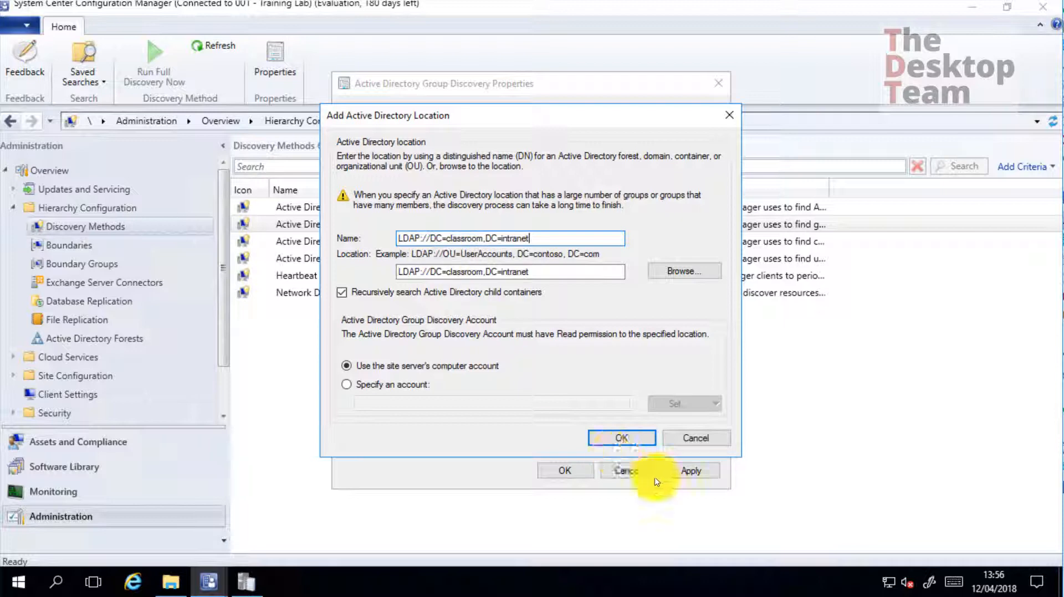
pyautogui.click(627, 439)
# Step: Limit group discovery to computers that logged on to a domain and updated their computer account password within the last 90 days
pyautogui.click(413, 112)
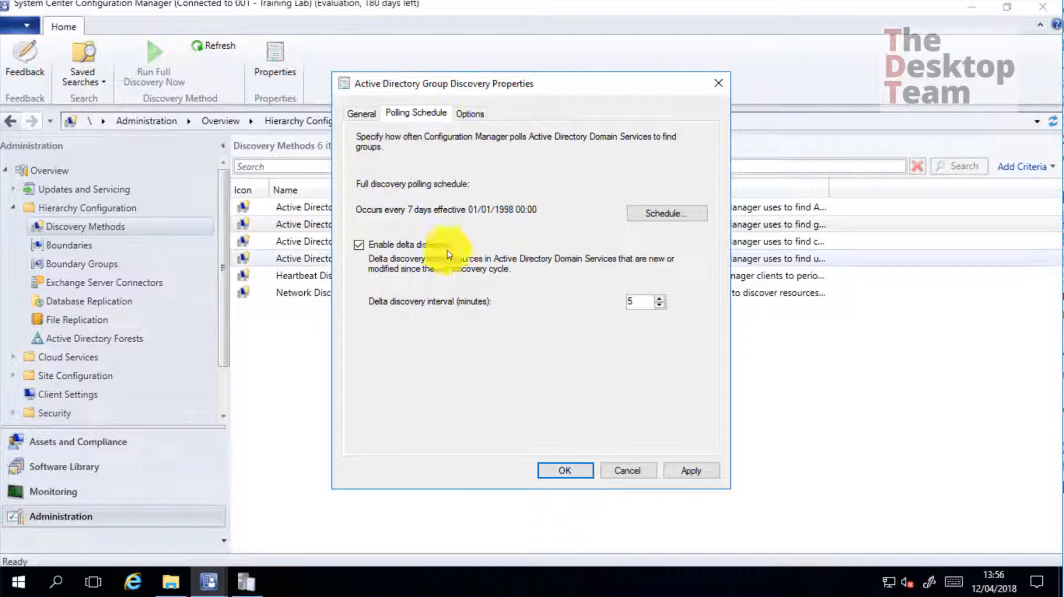
pyautogui.click(471, 113)
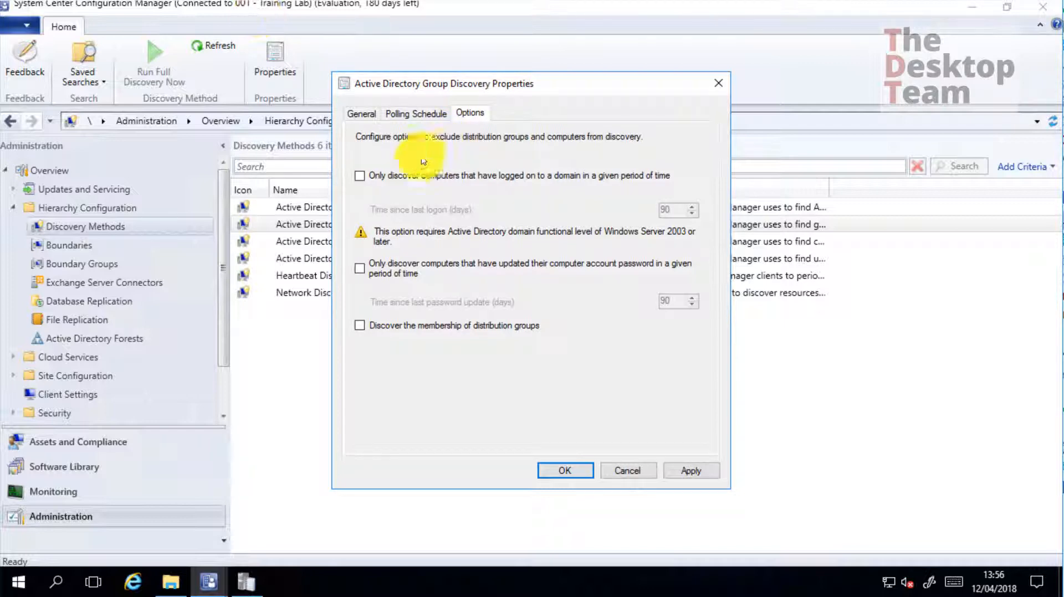
pyautogui.click(391, 175)
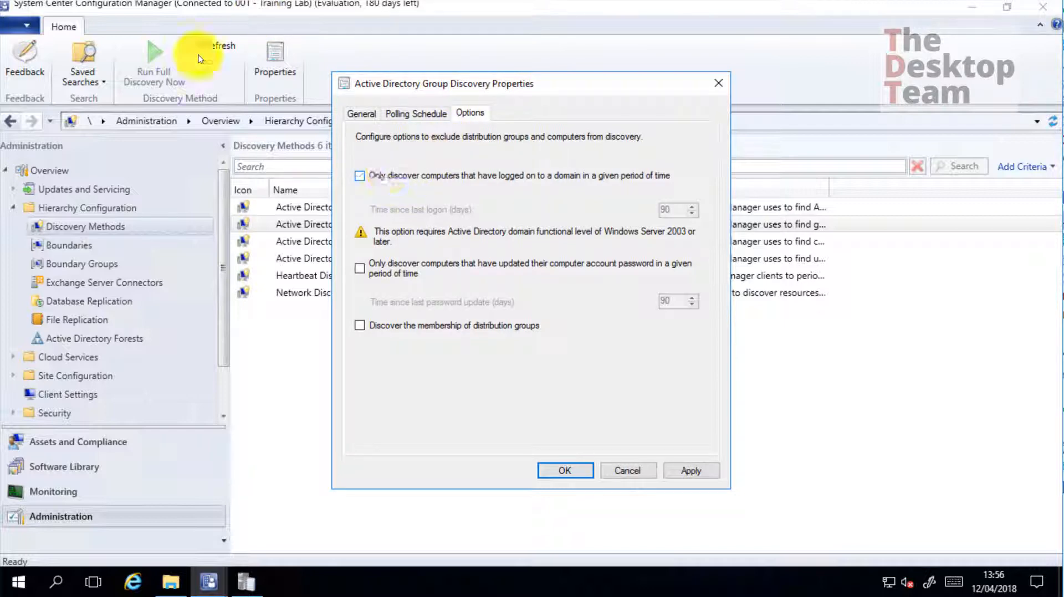
pyautogui.click(381, 268)
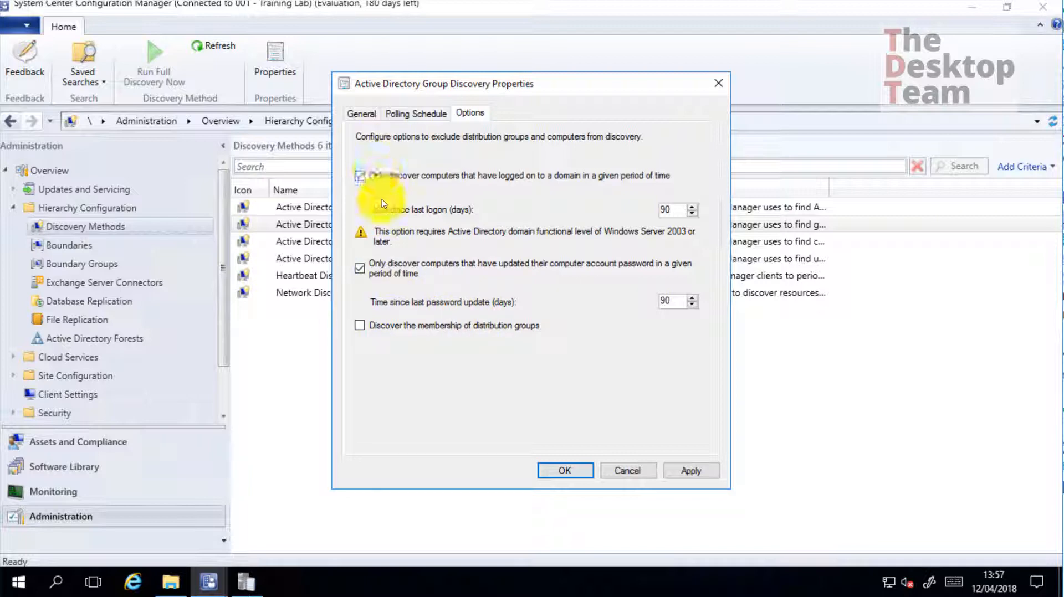
# Step: Review the group discovery schedule, scope and options, save the properties, and agree to run full discovery as soon as possible
pyautogui.click(420, 113)
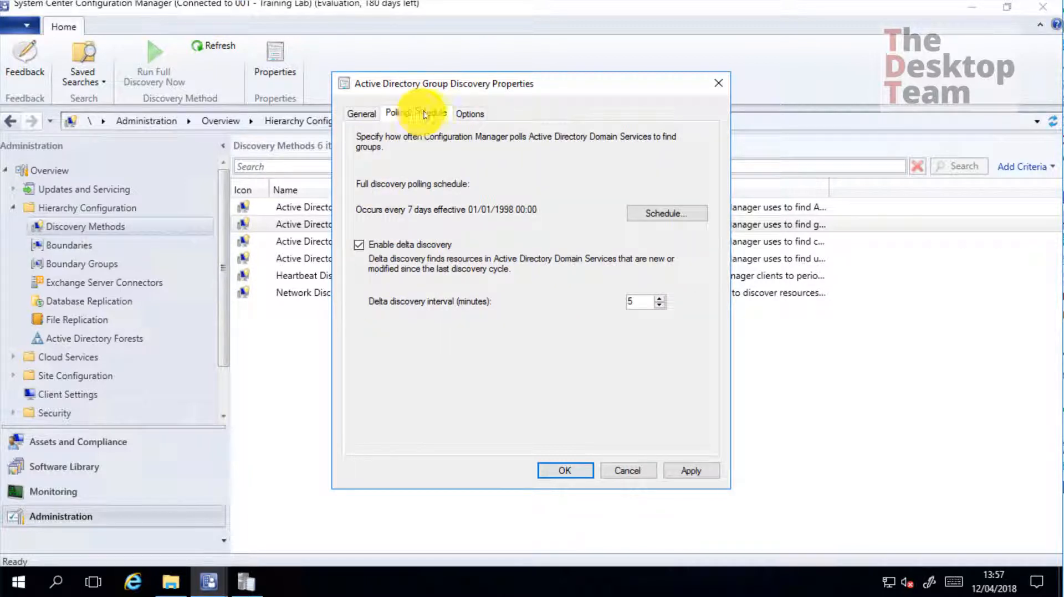
pyautogui.click(360, 114)
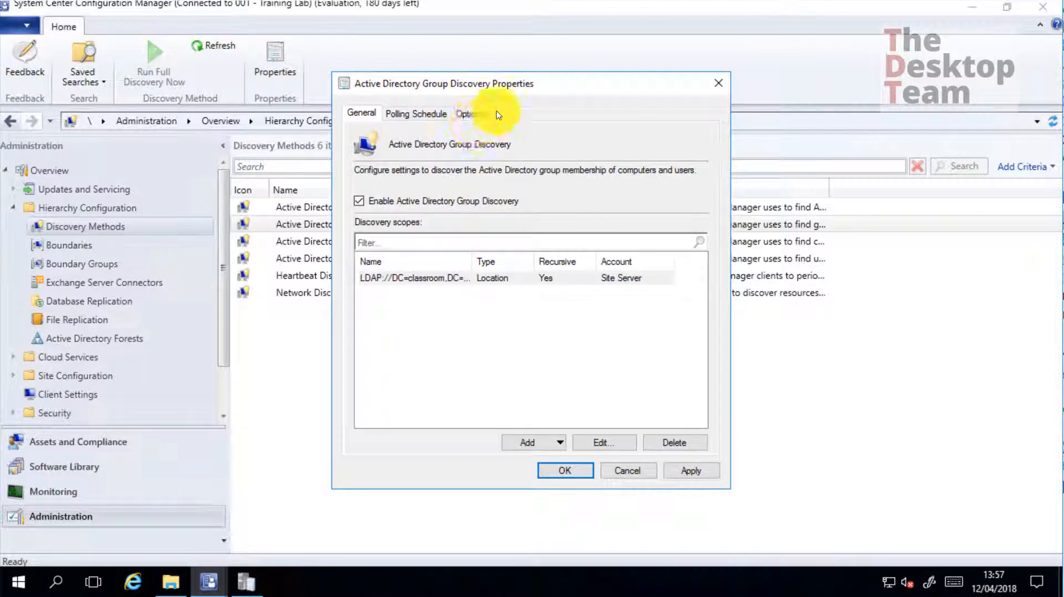
pyautogui.click(476, 114)
pyautogui.click(564, 470)
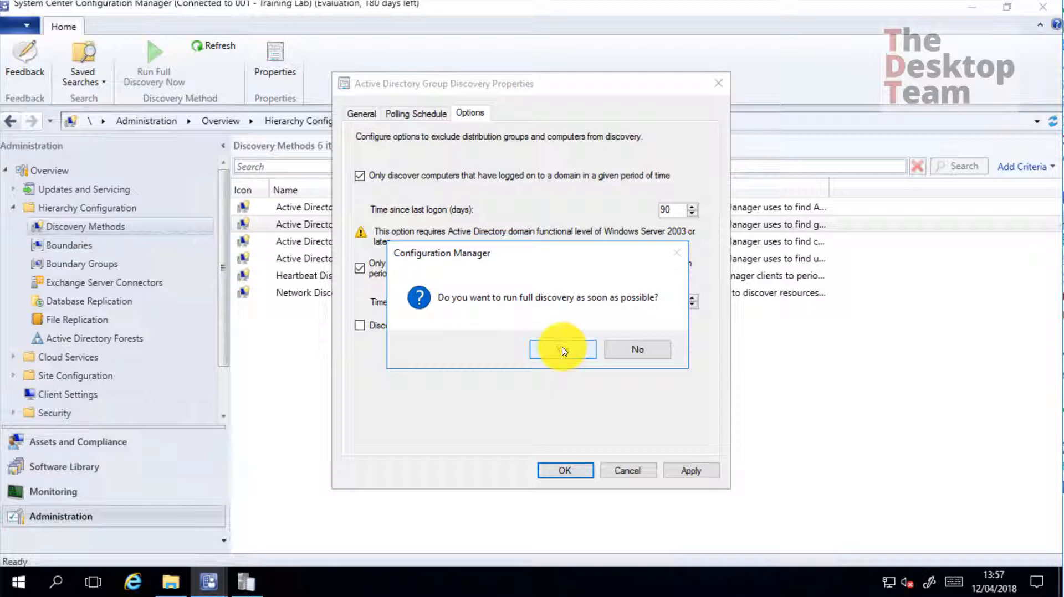
pyautogui.click(562, 349)
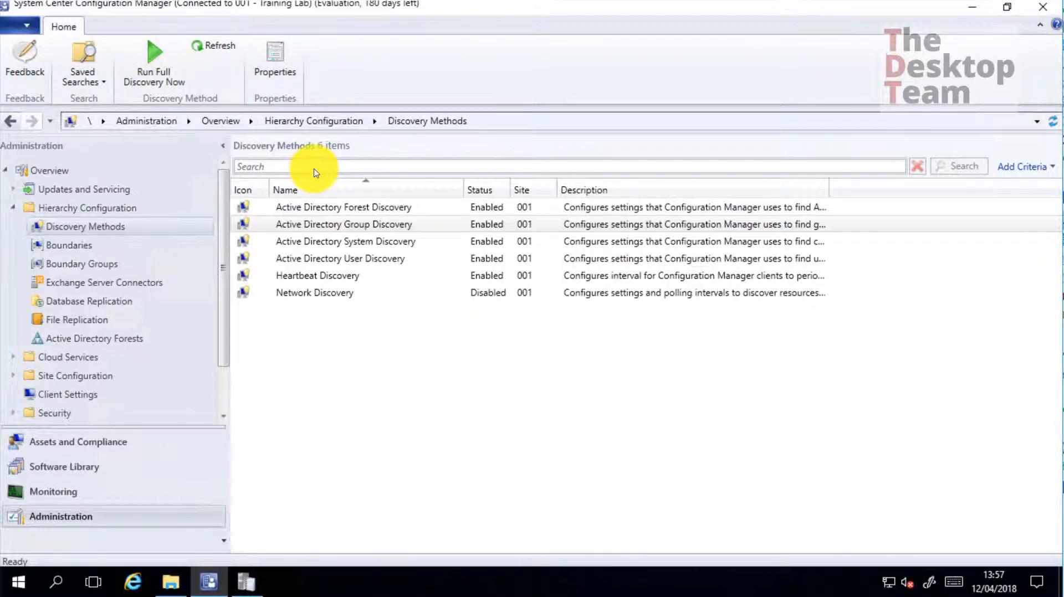
# Step: Open the adsgdis log in the ConfigMgr Logs folder, examine the processed group entries, then close the log and minimise the folder
pyautogui.click(169, 579)
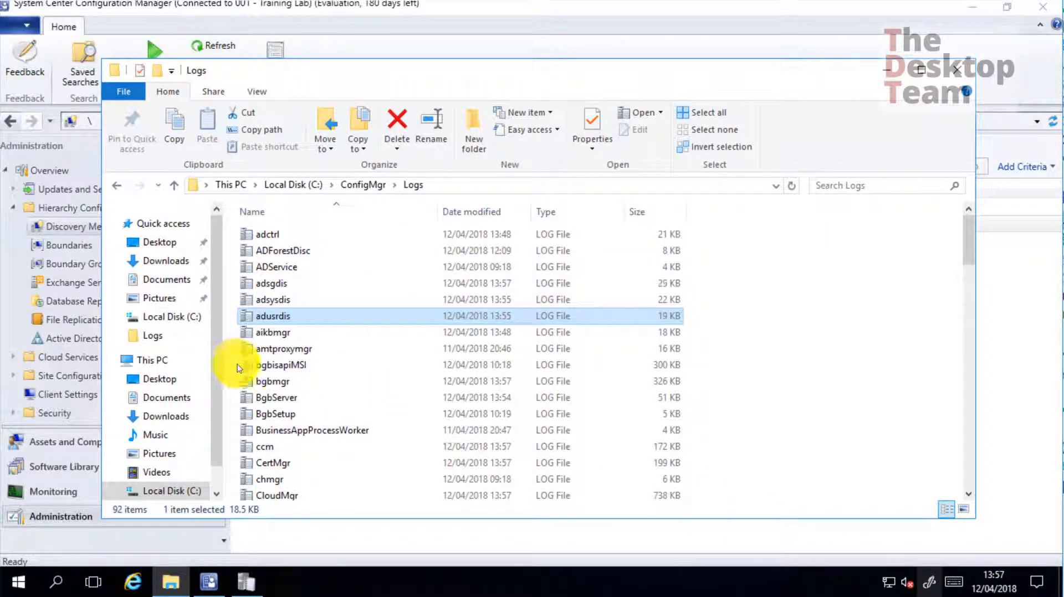
pyautogui.click(258, 285)
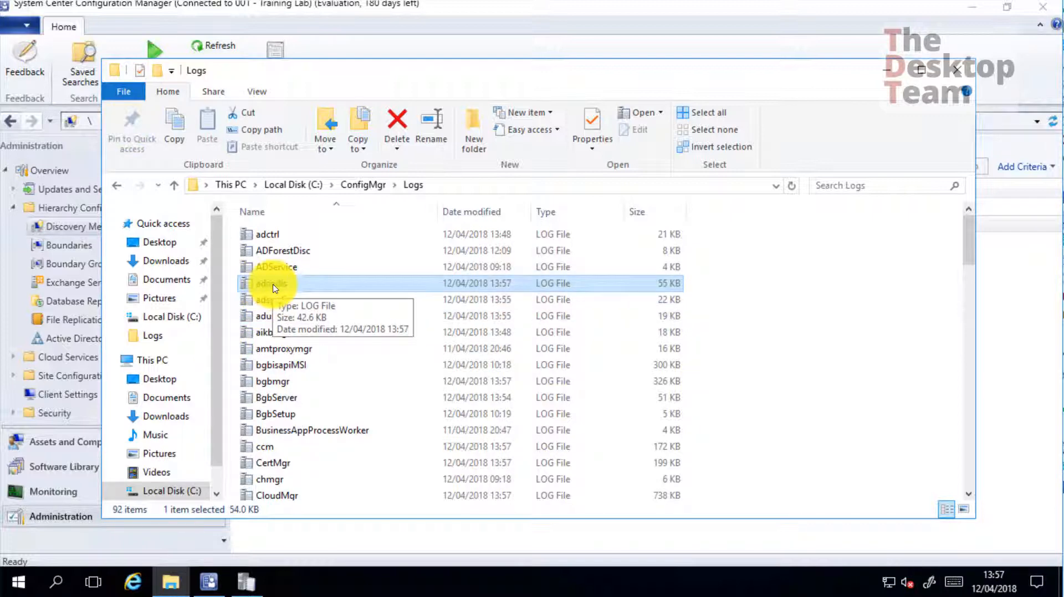
pyautogui.doubleClick(307, 289)
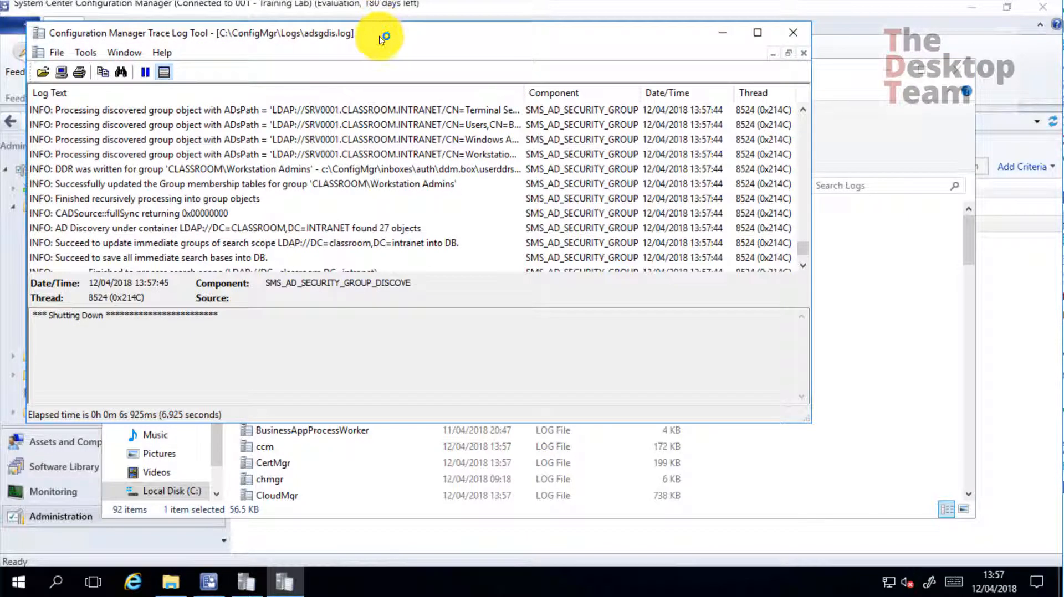
pyautogui.doubleClick(381, 38)
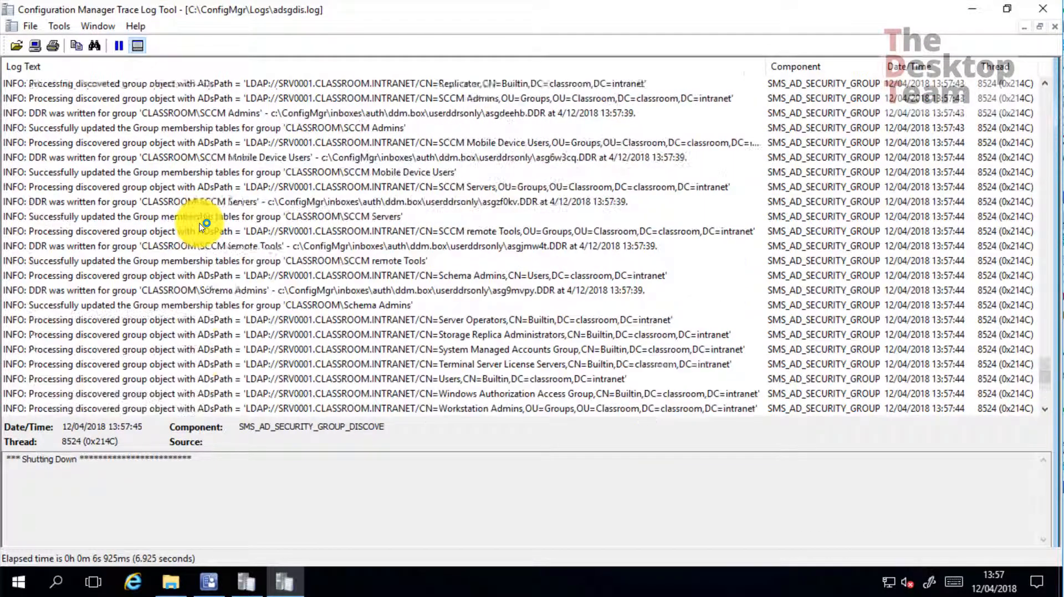
pyautogui.scroll(10, 204, 225)
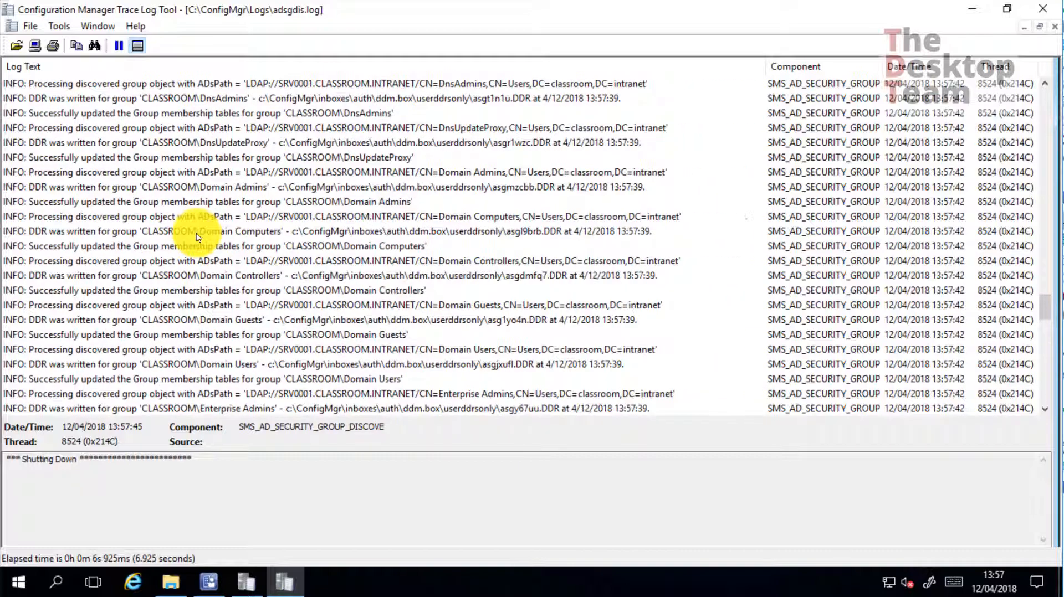
pyautogui.scroll(10, 197, 237)
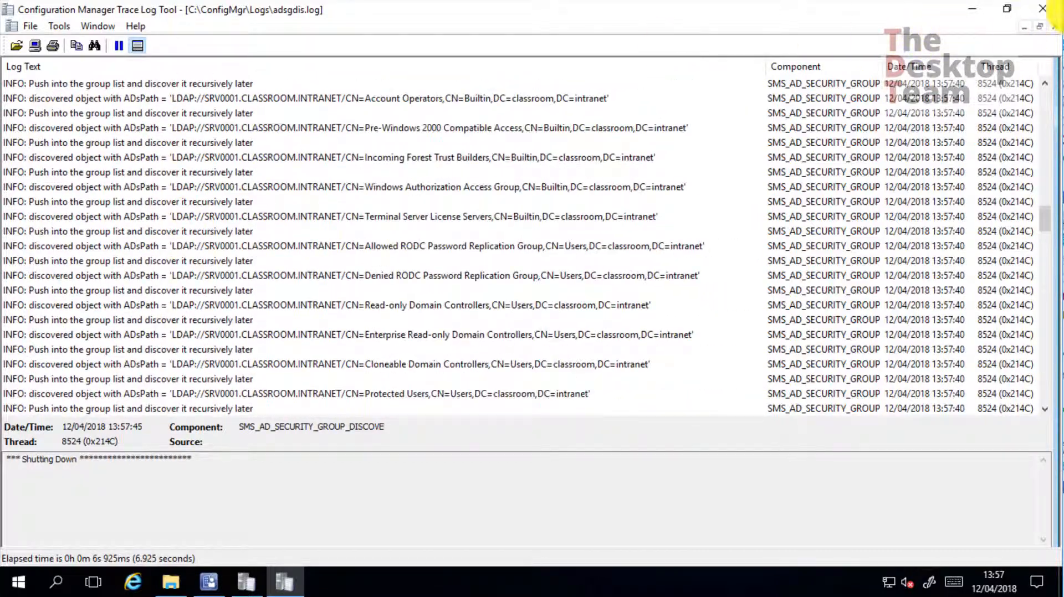
pyautogui.click(1042, 9)
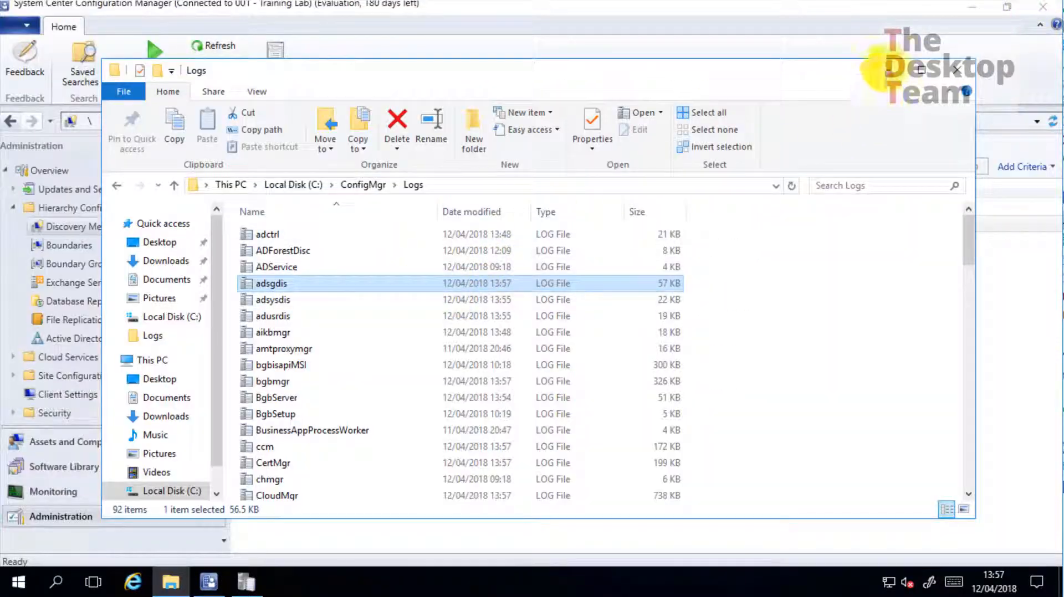
pyautogui.click(887, 69)
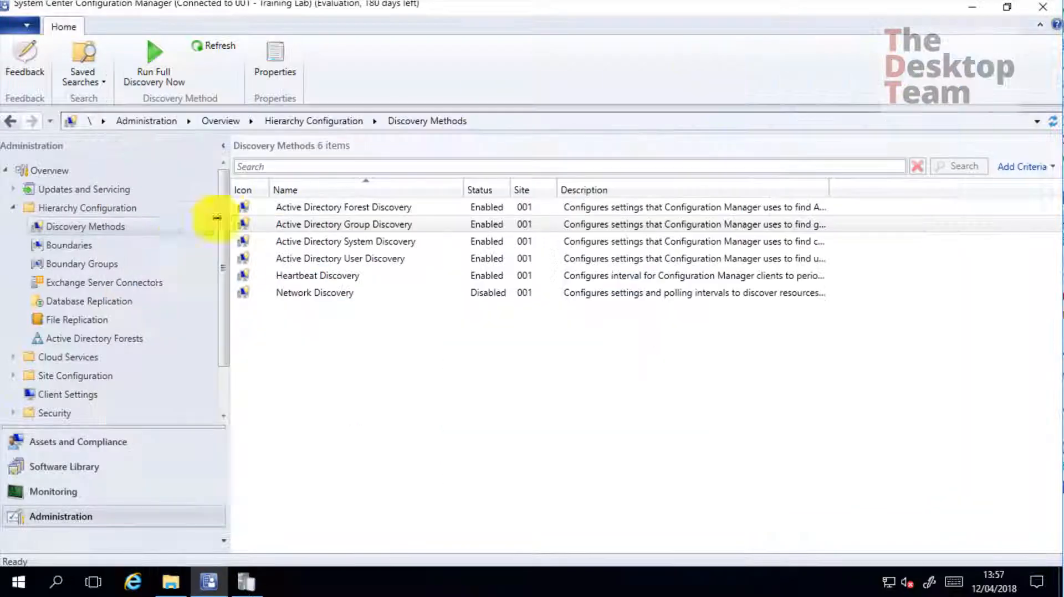
# Step: Show the discovered users in Assets and Compliance and open the properties of the Allowed RODC Password Replication Group
pyautogui.click(61, 448)
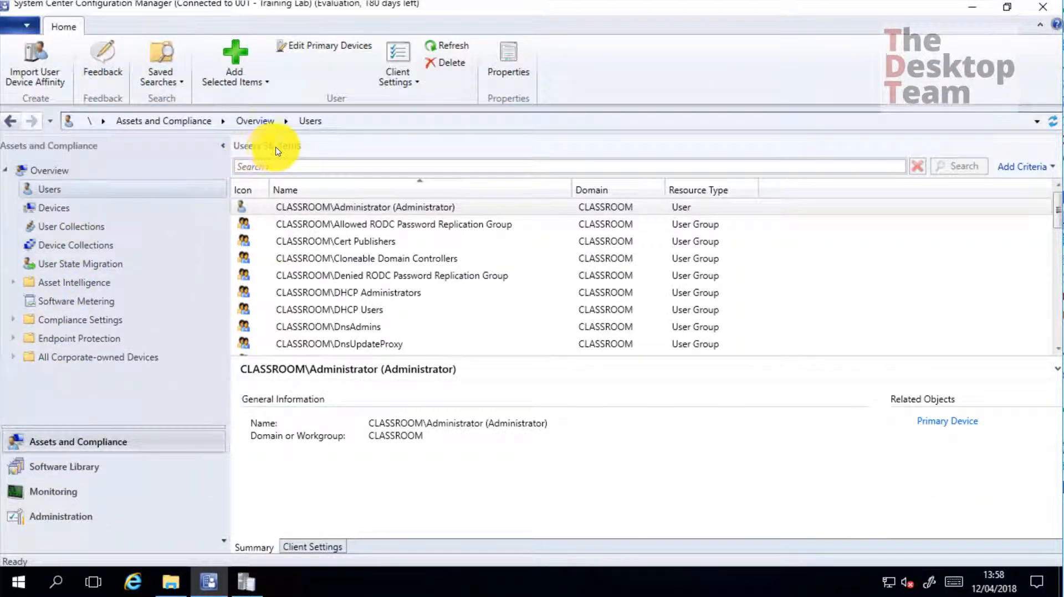
pyautogui.click(243, 213)
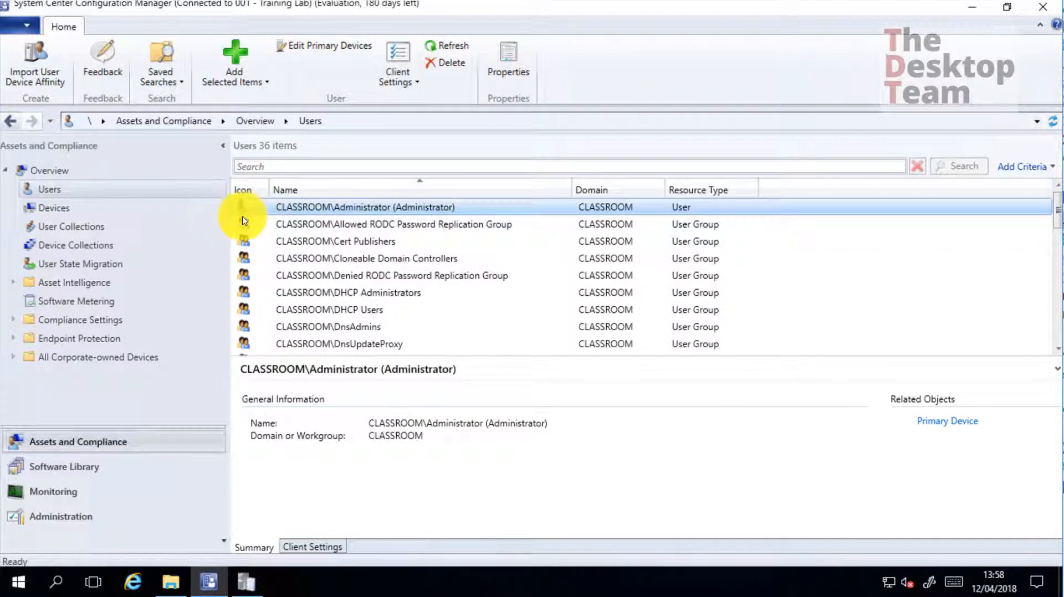
pyautogui.rightClick(401, 210)
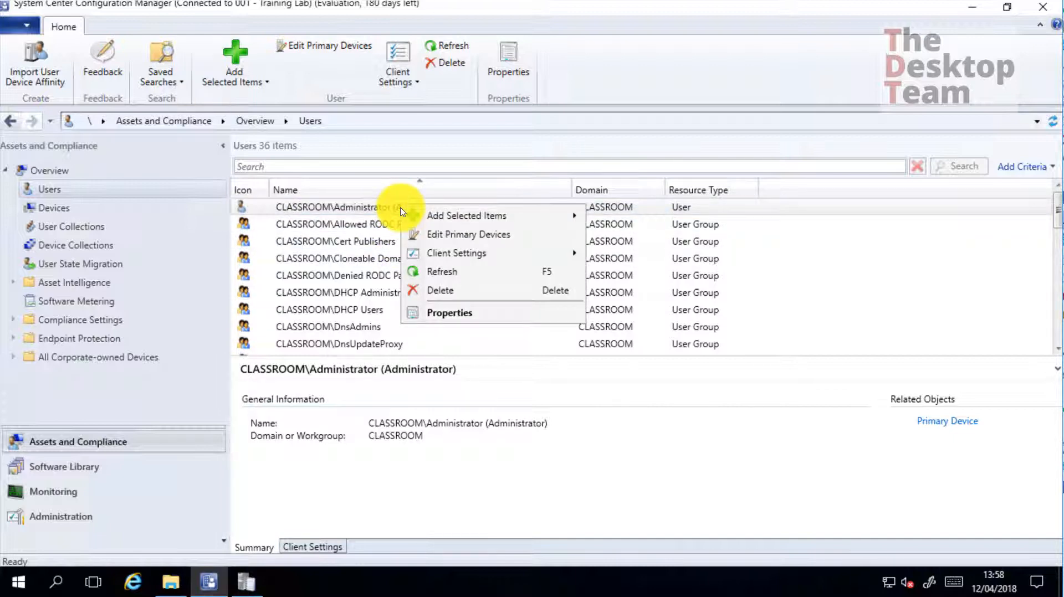
pyautogui.rightClick(345, 224)
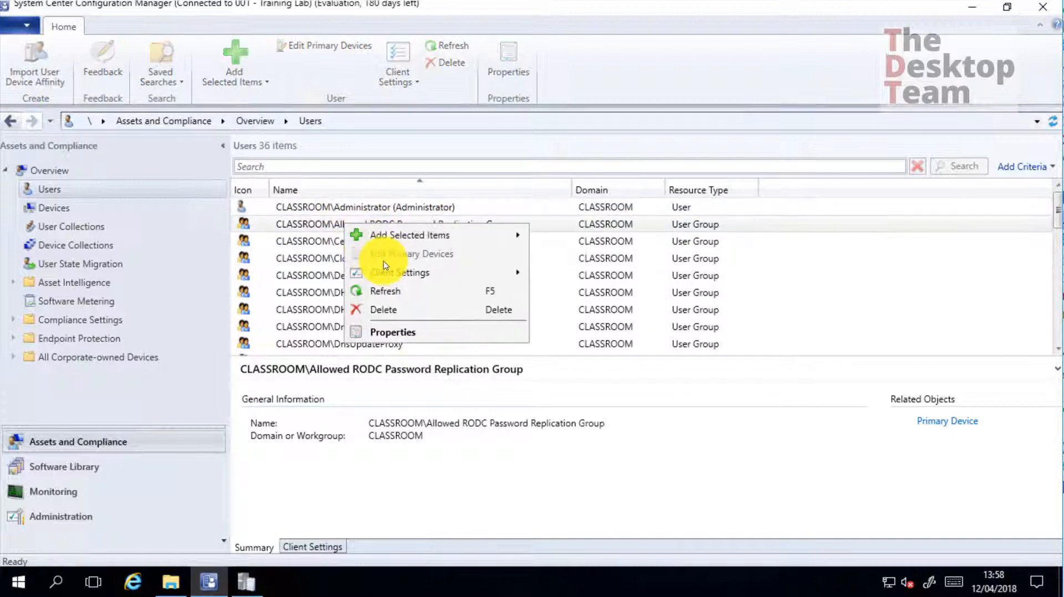
pyautogui.click(383, 332)
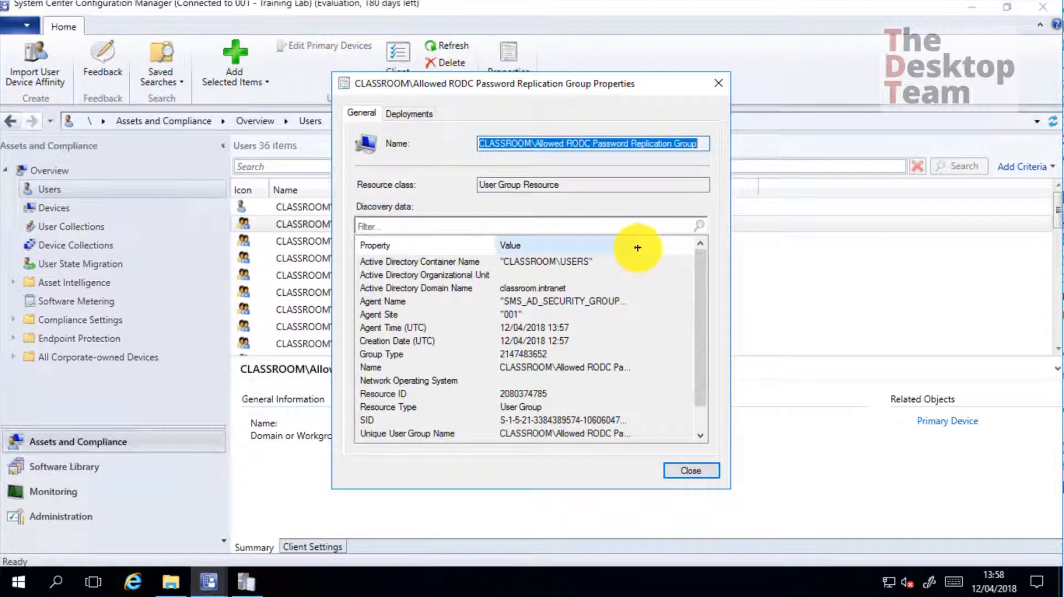
# Step: Widen the Value column to read the group's full Agent Name in the discovery data, and close the properties
pyautogui.click(689, 253)
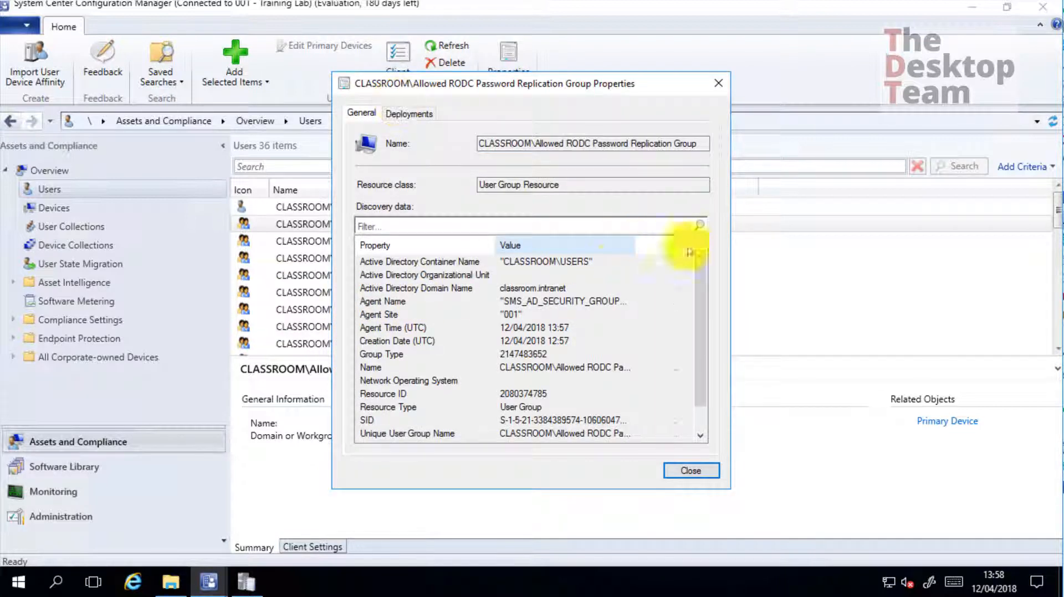
pyautogui.click(554, 301)
pyautogui.doubleClick(686, 245)
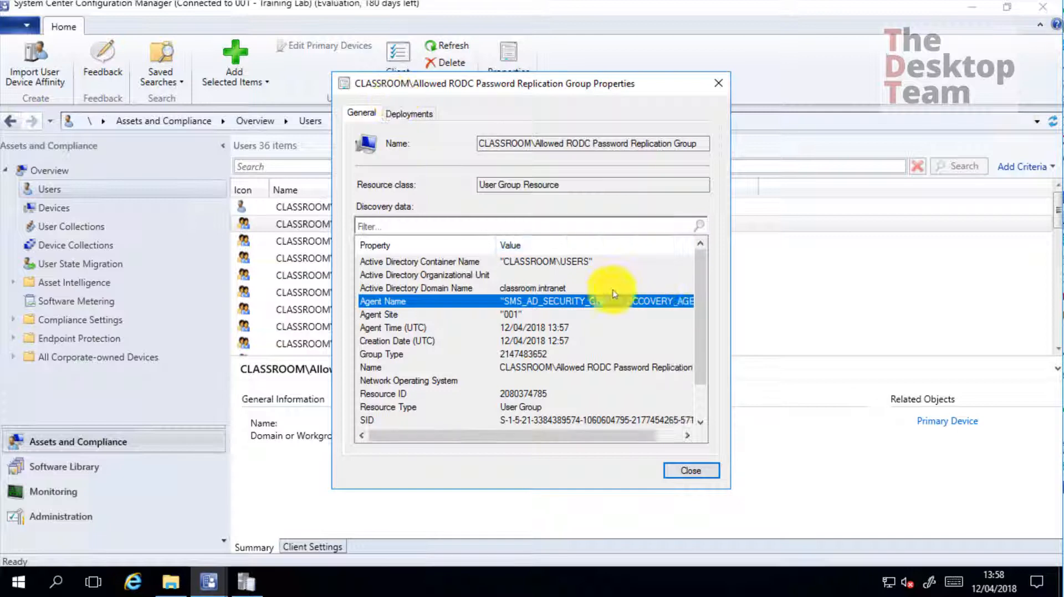
pyautogui.moveTo(600, 437); pyautogui.dragTo(672, 434)
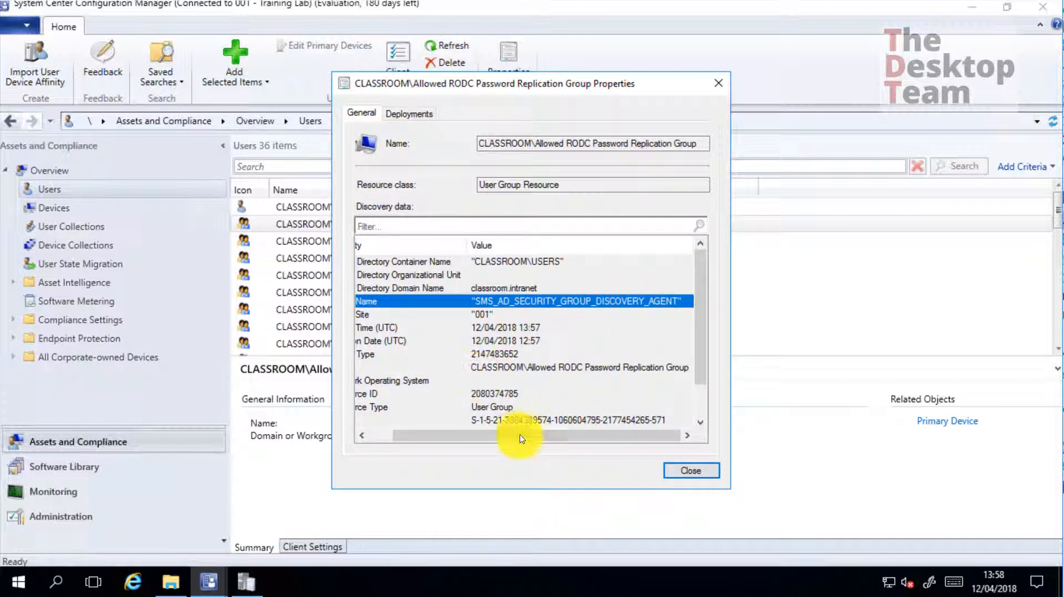
pyautogui.moveTo(540, 435); pyautogui.dragTo(515, 436)
pyautogui.click(715, 470)
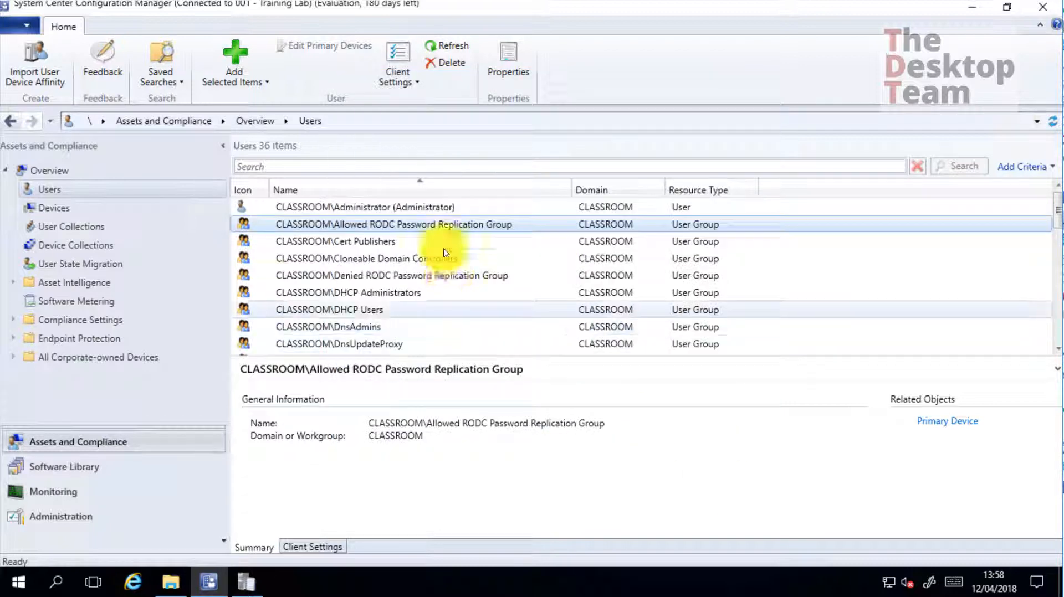
# Step: Look through the discovered user groups and search the Users list for "user01"
pyautogui.scroll(-7, 391, 313)
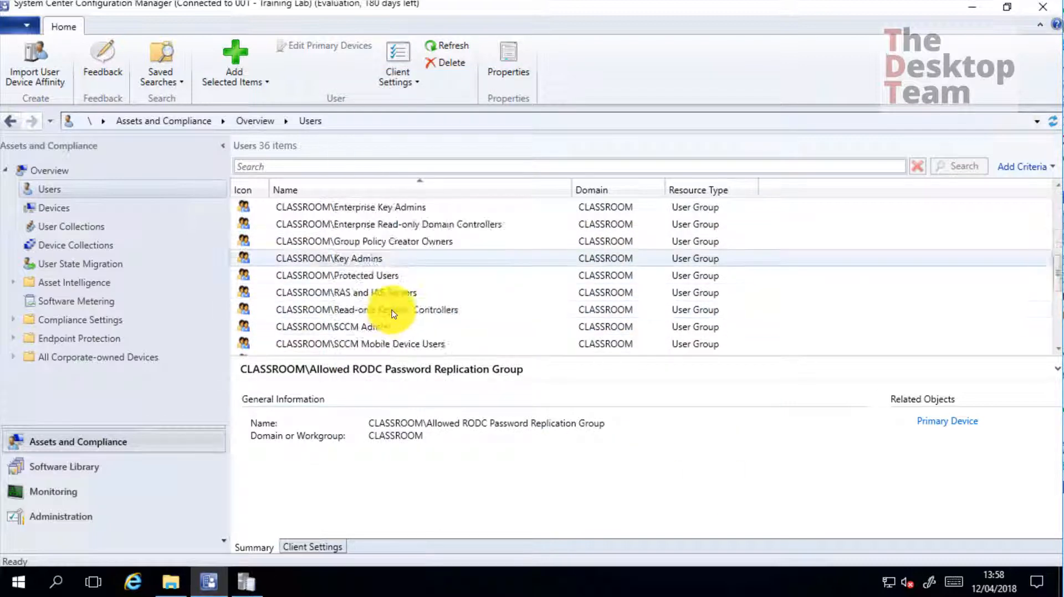
pyautogui.click(388, 161)
pyautogui.write('user01')
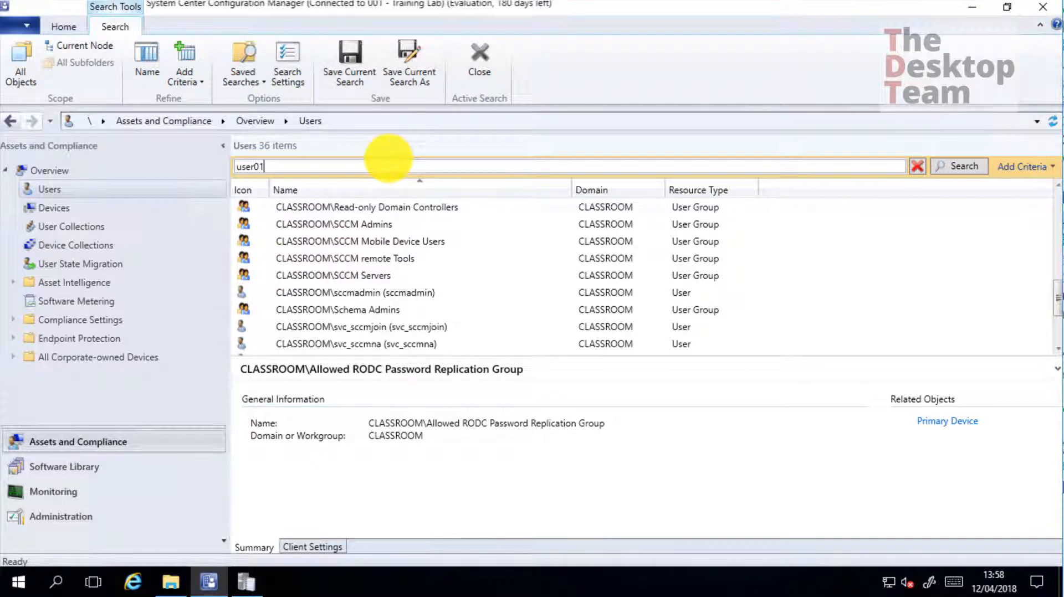
pyautogui.press('Return')
# Step: Open User01's properties, widen the Value column to check the Agent Name in the discovery data, and close the properties
pyautogui.rightClick(377, 208)
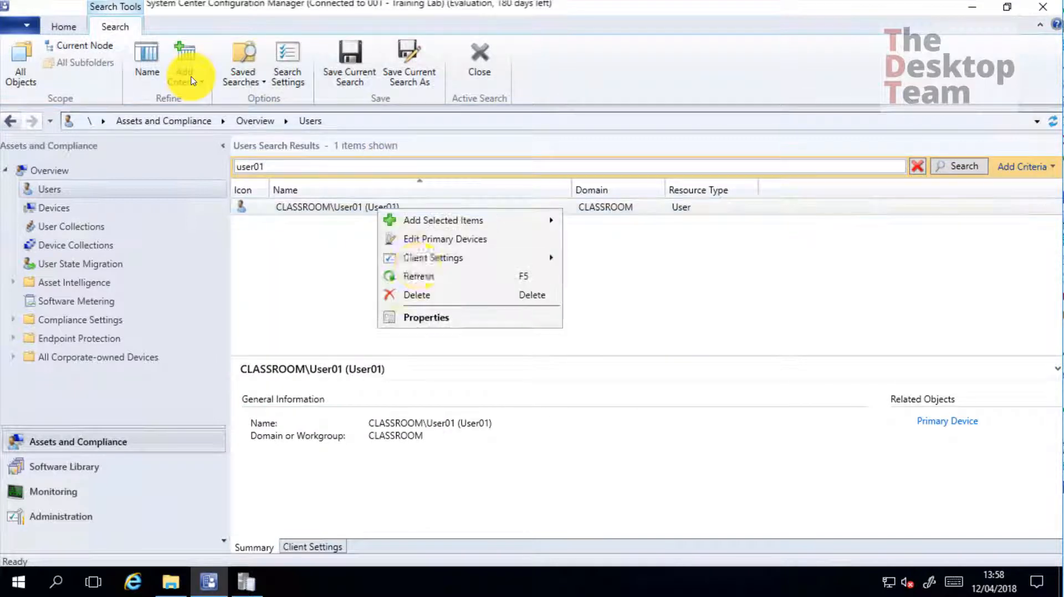
pyautogui.click(427, 313)
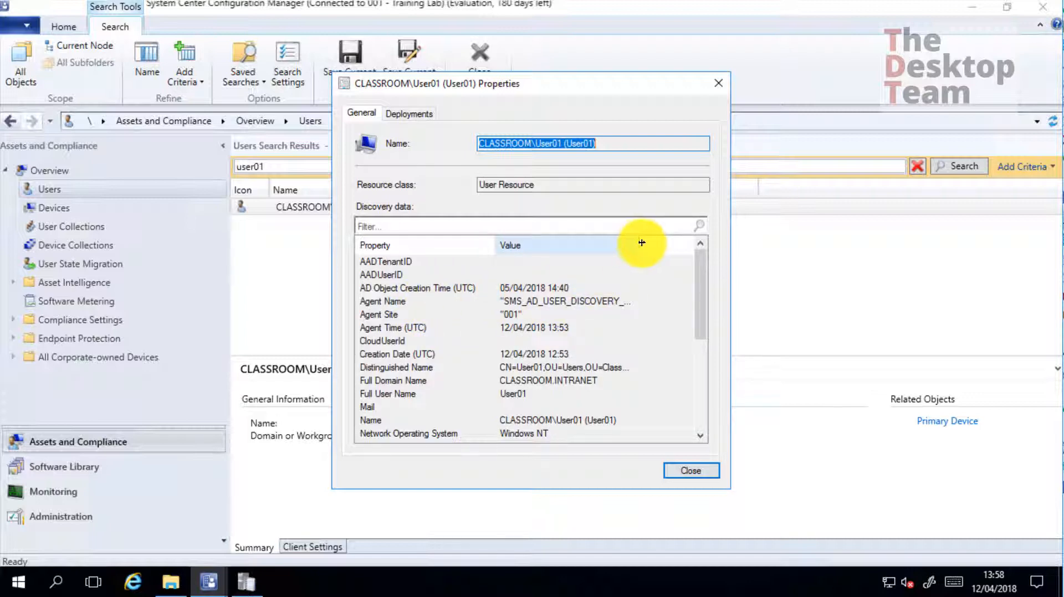
pyautogui.moveTo(642, 243); pyautogui.dragTo(684, 240)
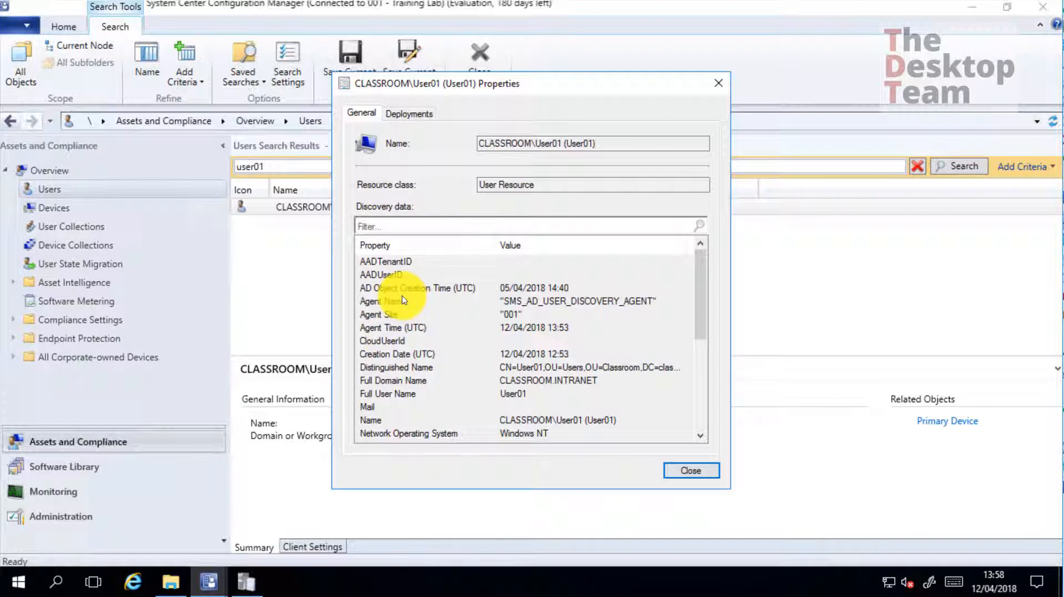
pyautogui.moveTo(418, 83); pyautogui.dragTo(672, 97)
pyautogui.click(168, 53)
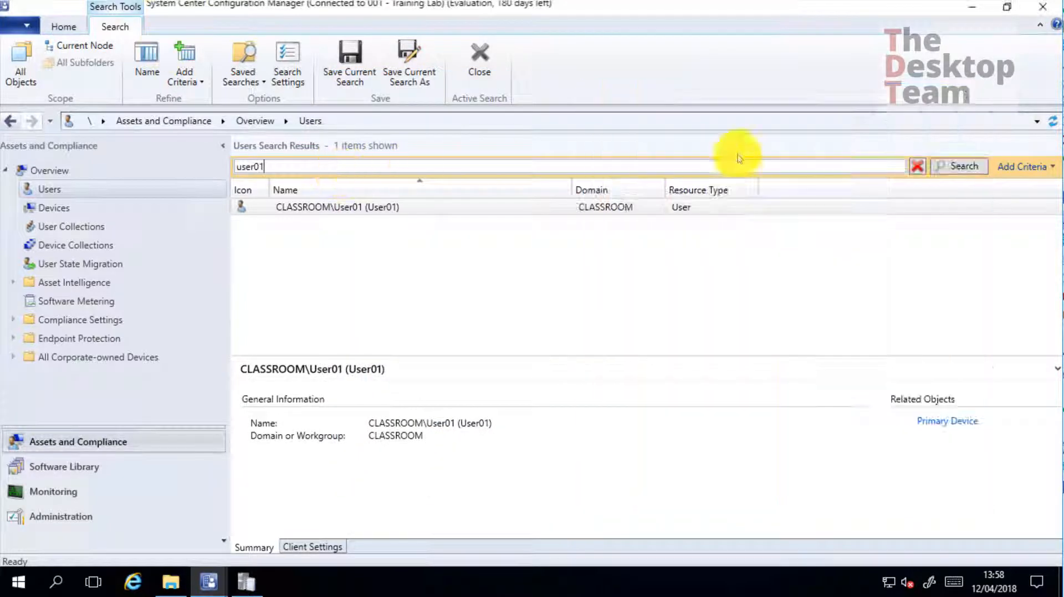
# Step: Clear the user search, open the Allowed RODC Password Replication Group's properties, and place them beside User01's properties with the console minimized
pyautogui.click(917, 166)
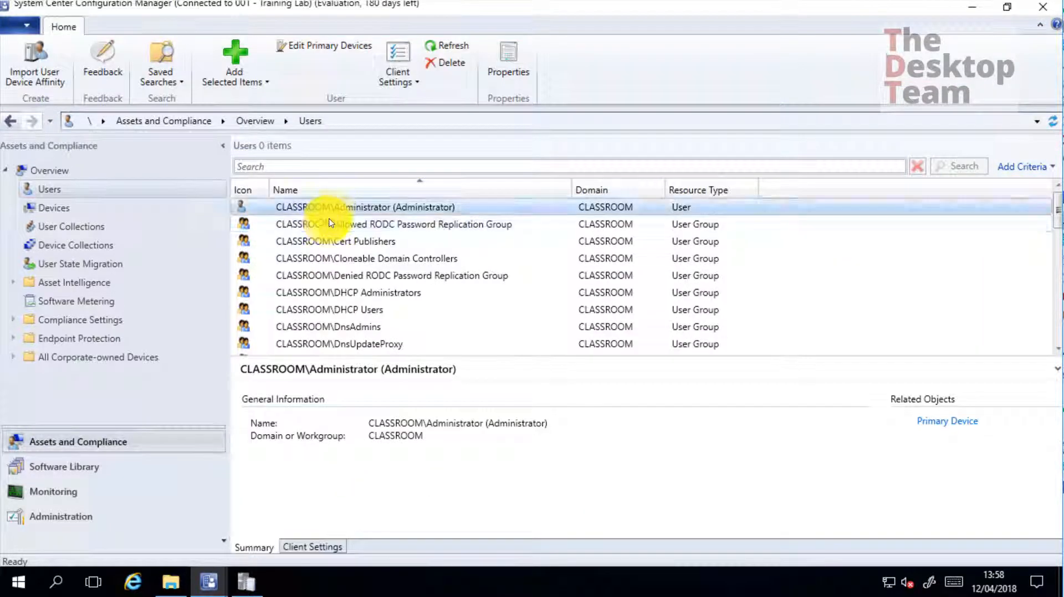
pyautogui.click(330, 223)
pyautogui.rightClick(331, 224)
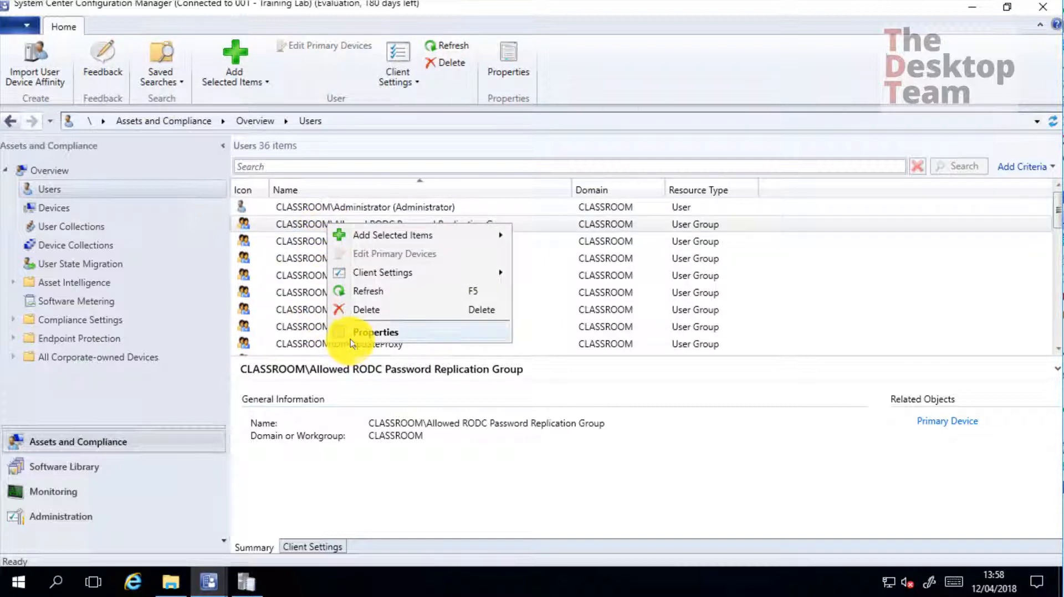
pyautogui.click(350, 336)
pyautogui.click(972, 7)
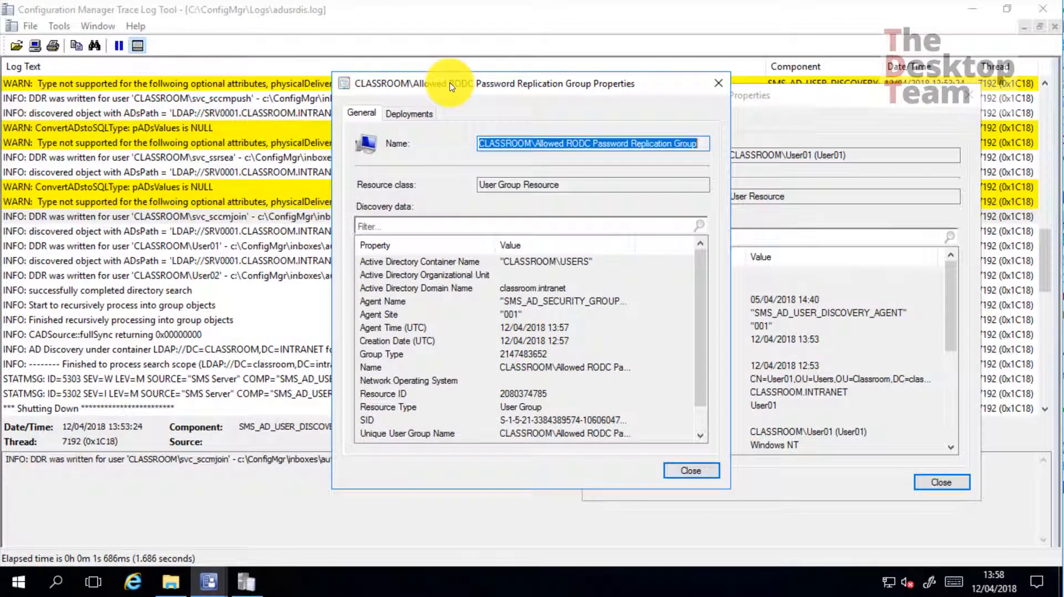
pyautogui.moveTo(450, 86); pyautogui.dragTo(300, 101)
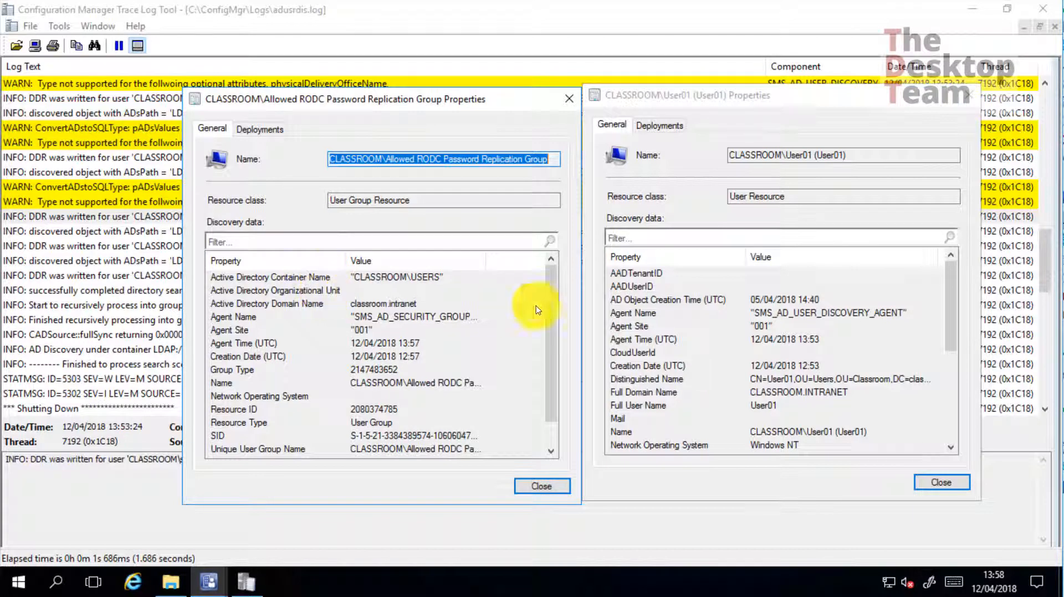
# Step: Compare the group's discovery data and Resource class with the Resource class in User01's properties
pyautogui.scroll(-1, 318, 372)
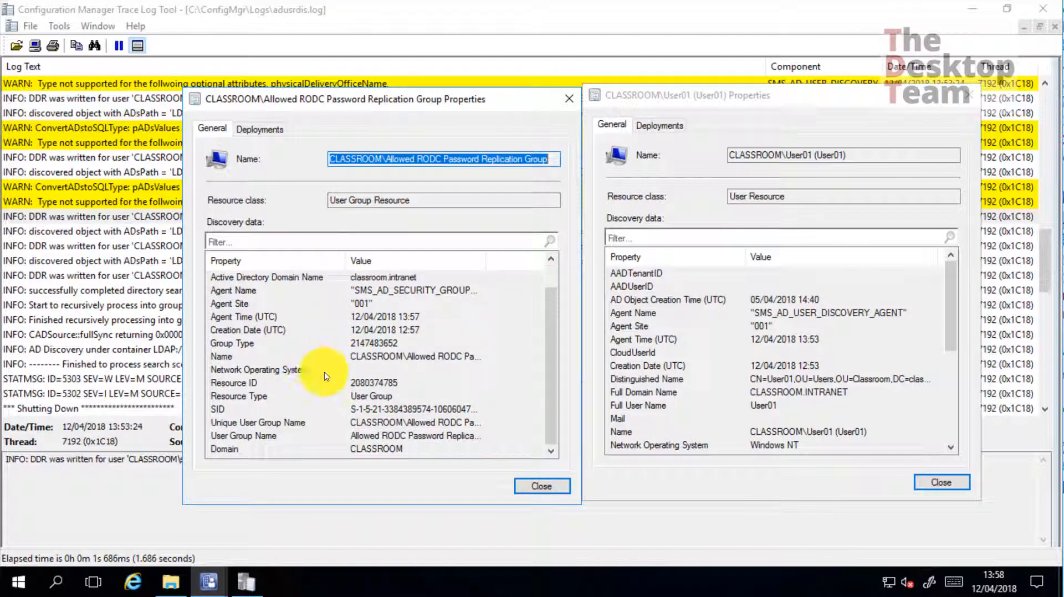
pyautogui.scroll(1, 326, 377)
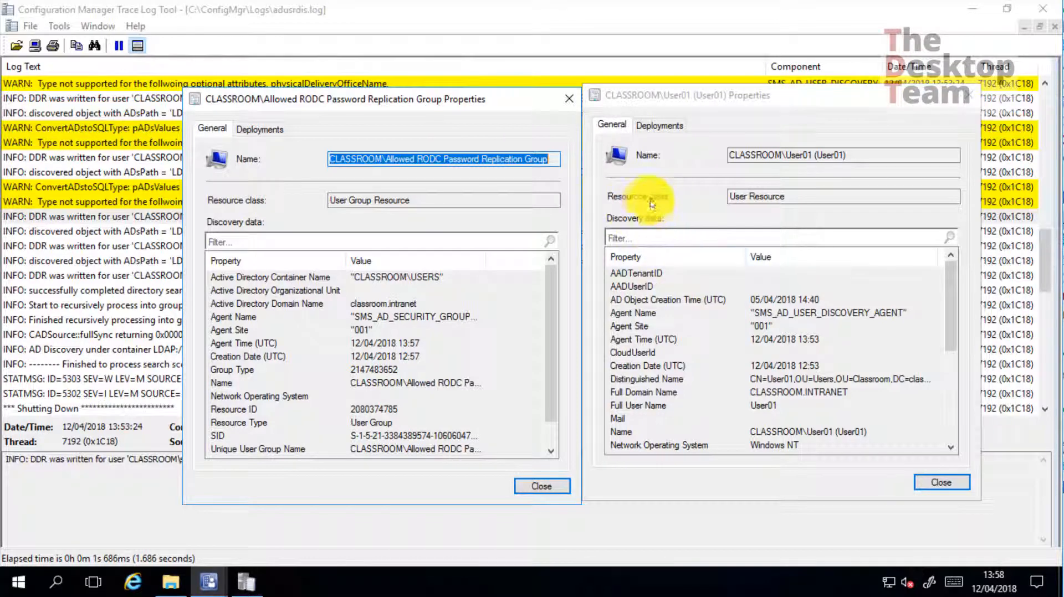
pyautogui.moveTo(769, 196); pyautogui.dragTo(710, 195)
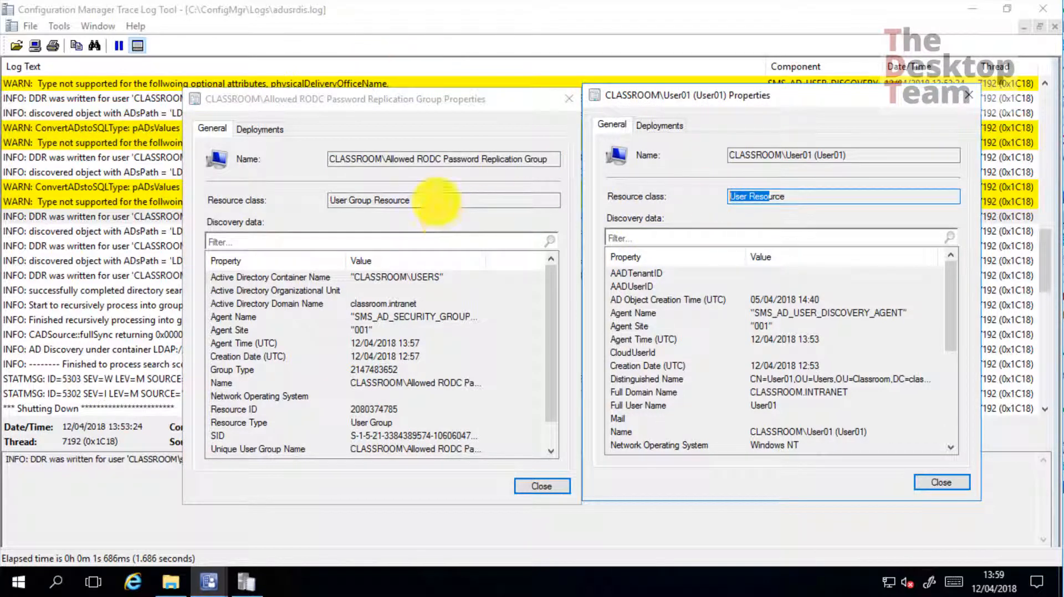
pyautogui.moveTo(421, 200); pyautogui.dragTo(327, 200)
pyautogui.scroll(-1, 318, 324)
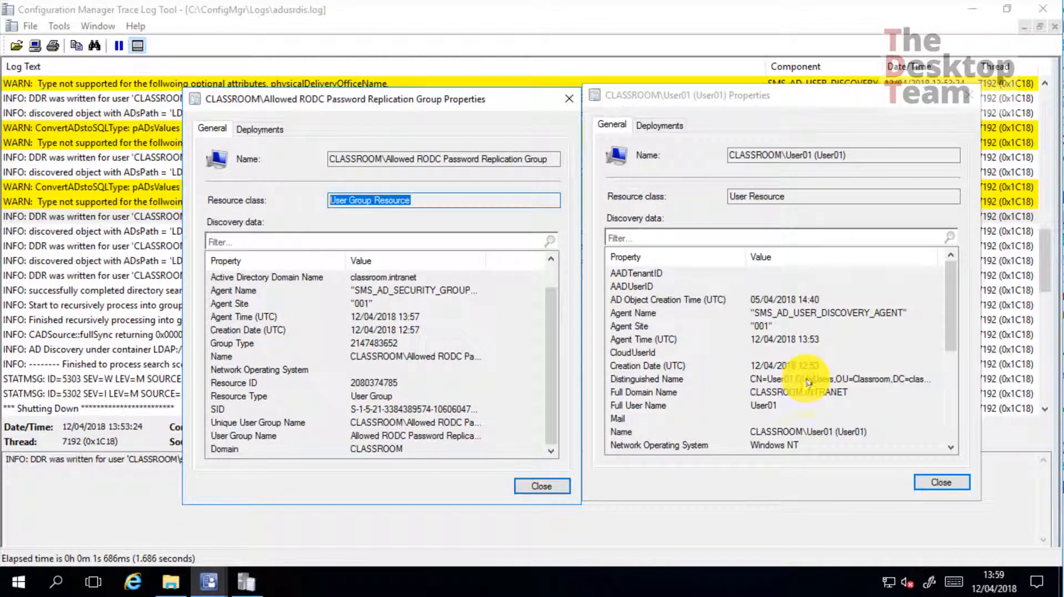
# Step: Look through User01's discovery data to the User Group Name property, then close both properties dialogs and minimize the log viewer
pyautogui.scroll(-3, 808, 381)
pyautogui.scroll(3, 808, 380)
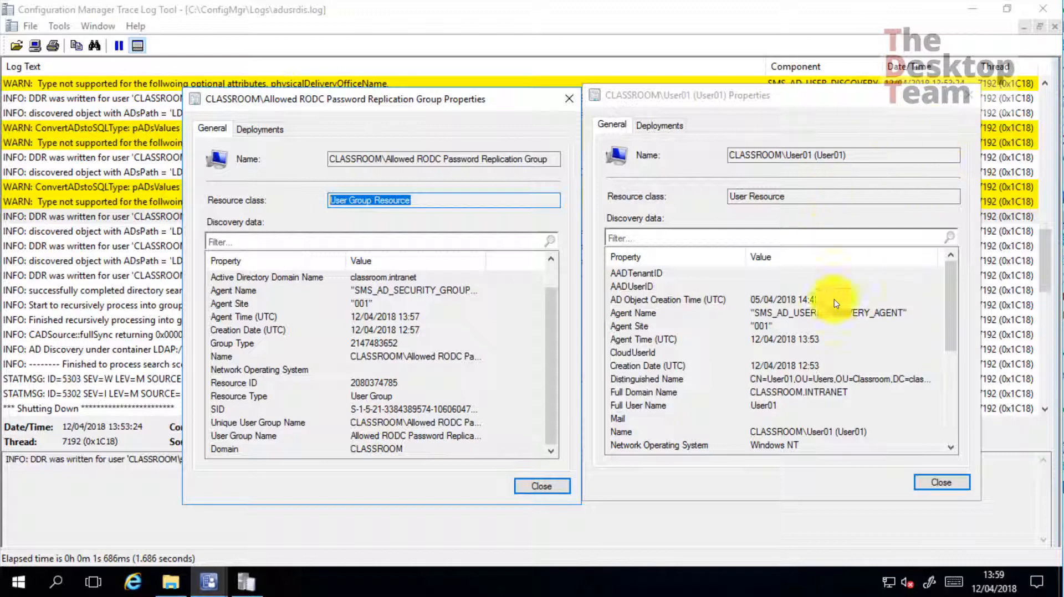
pyautogui.scroll(-3, 833, 310)
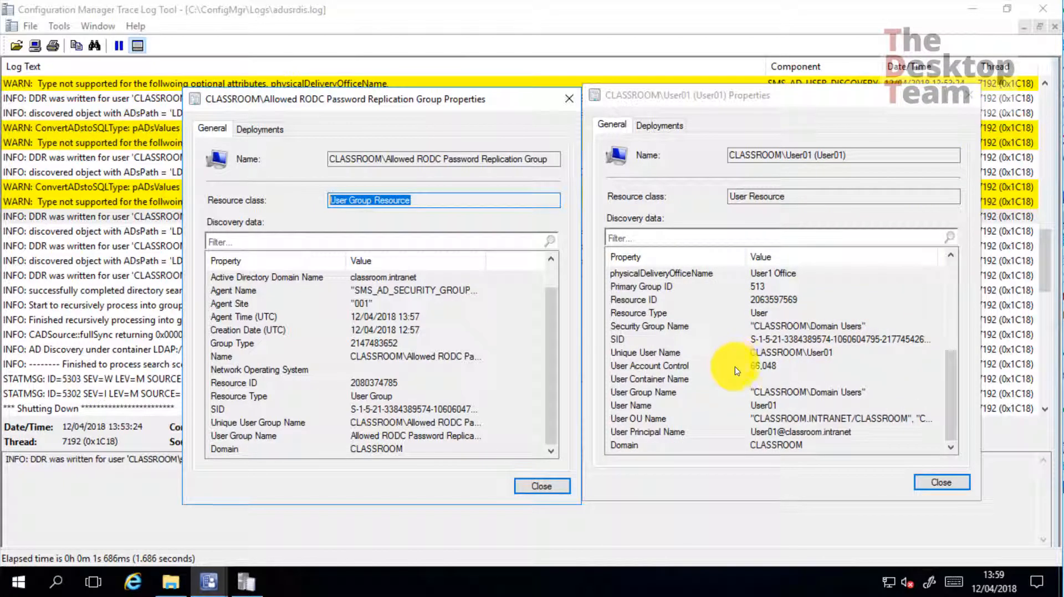
pyautogui.click(646, 391)
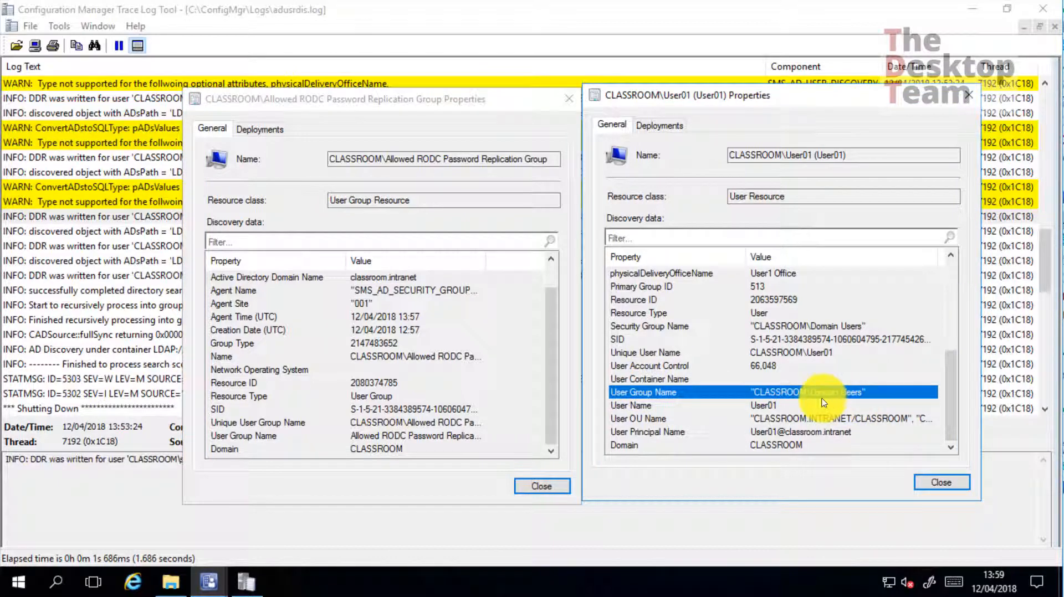
pyautogui.click(941, 482)
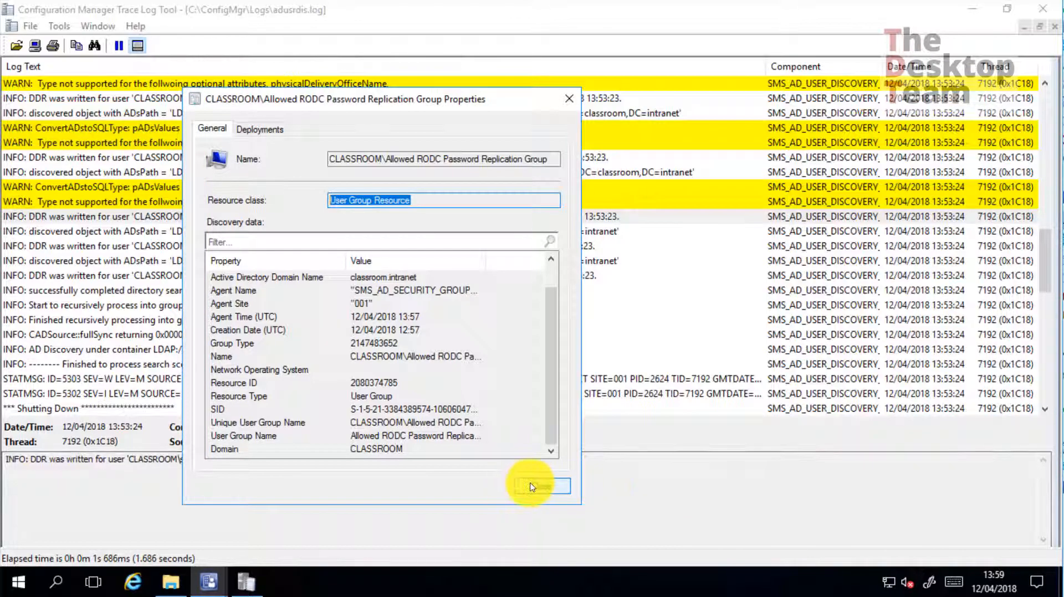
pyautogui.click(541, 486)
pyautogui.click(971, 9)
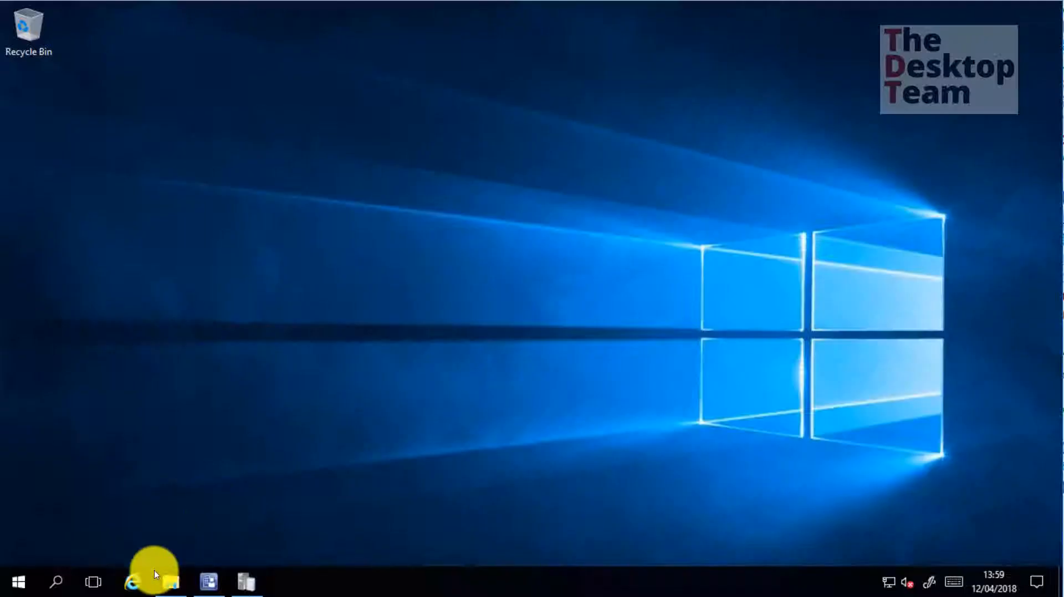
# Step: Switch back to the Configuration Manager console and open the Administrator user's properties from the Users list
pyautogui.click(208, 582)
pyautogui.click(351, 208)
pyautogui.rightClick(352, 209)
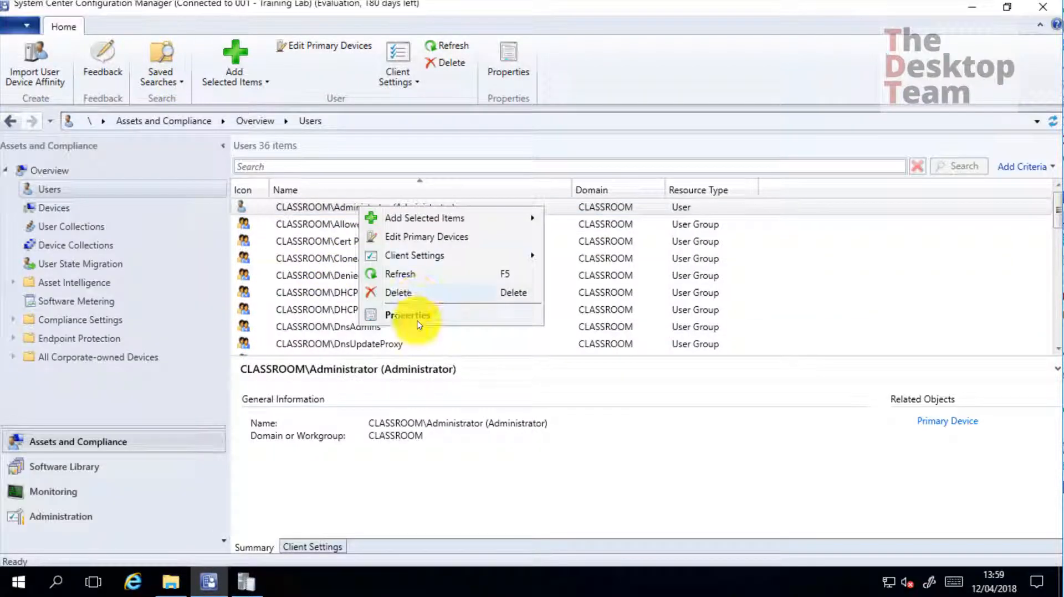
pyautogui.click(421, 315)
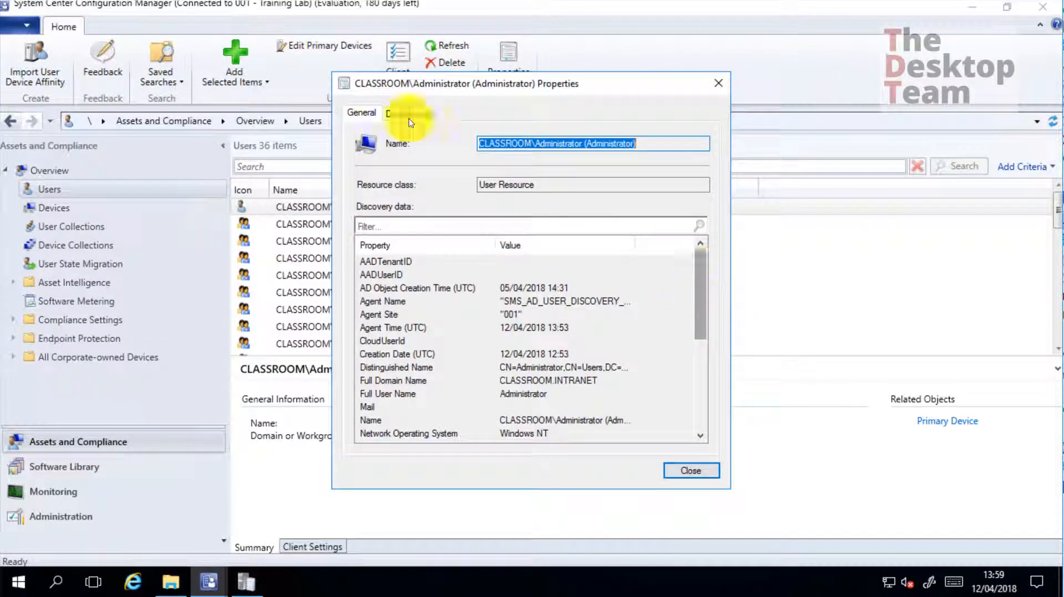
# Step: Widen the Value column to read Administrator's User Group Name in the discovery data, close the properties, and return to the Assets and Compliance overview
pyautogui.scroll(-2, 696, 326)
pyautogui.moveTo(696, 322); pyautogui.dragTo(697, 351)
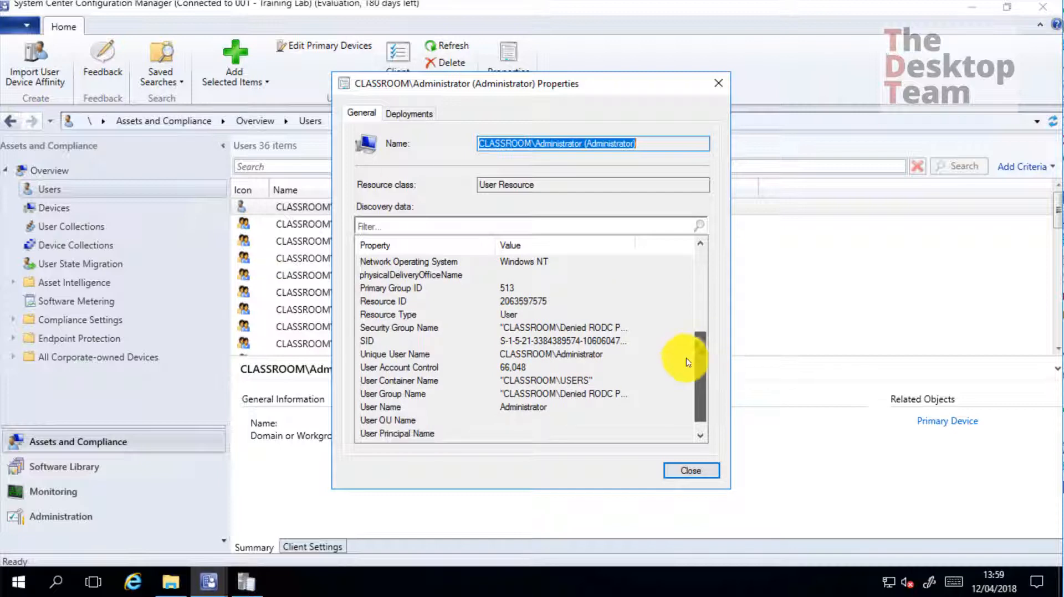
pyautogui.click(558, 390)
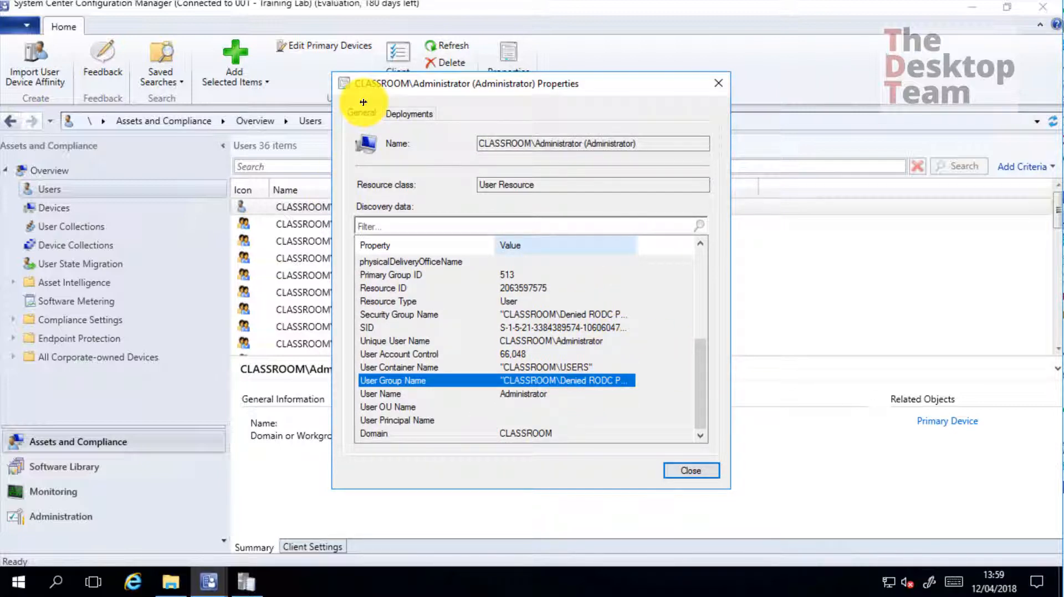
pyautogui.moveTo(427, 434); pyautogui.dragTo(392, 422)
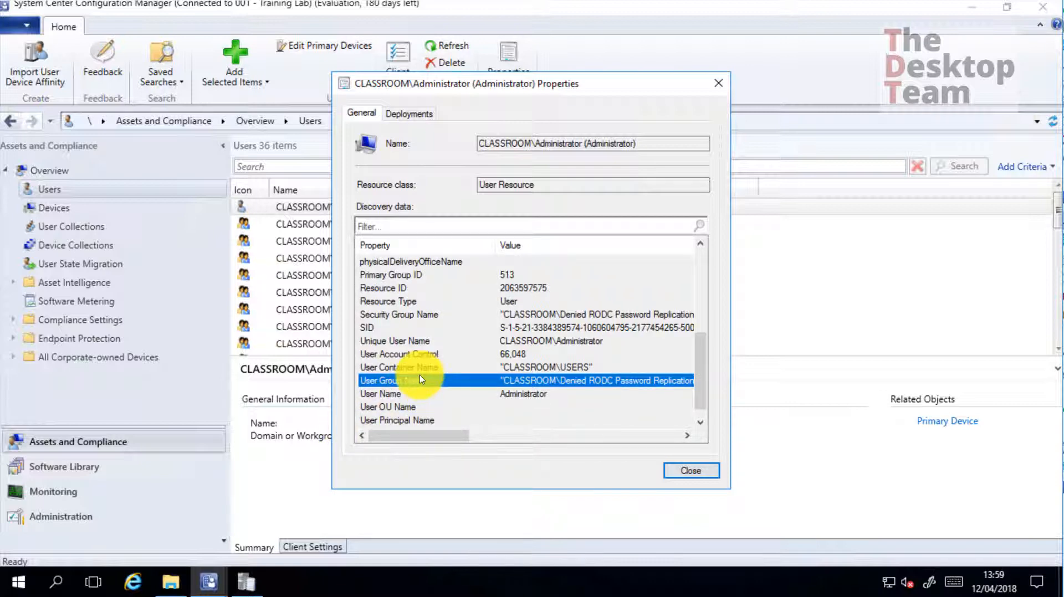
pyautogui.click(690, 472)
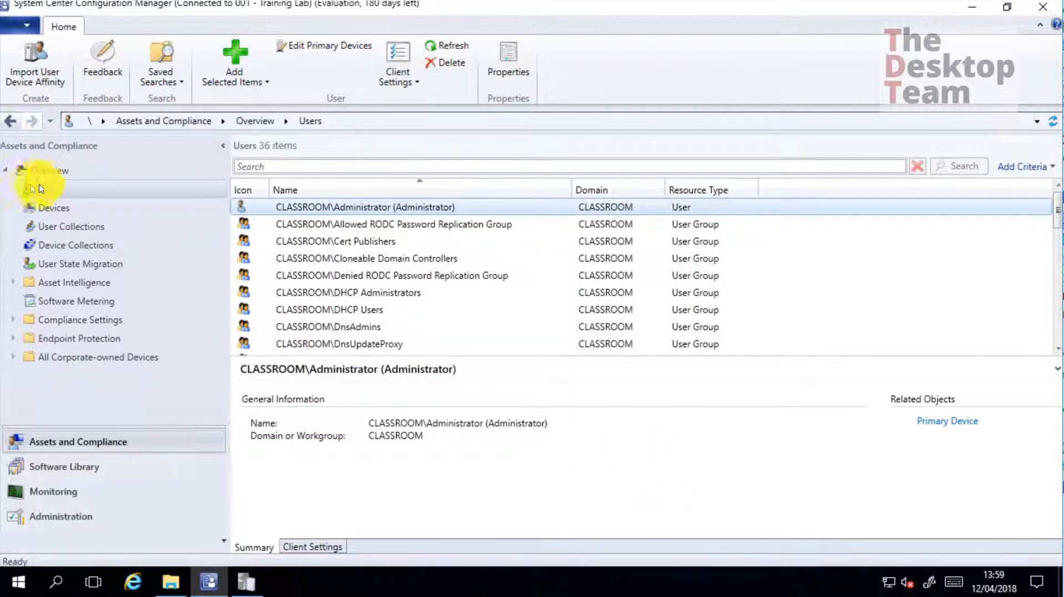
pyautogui.click(53, 172)
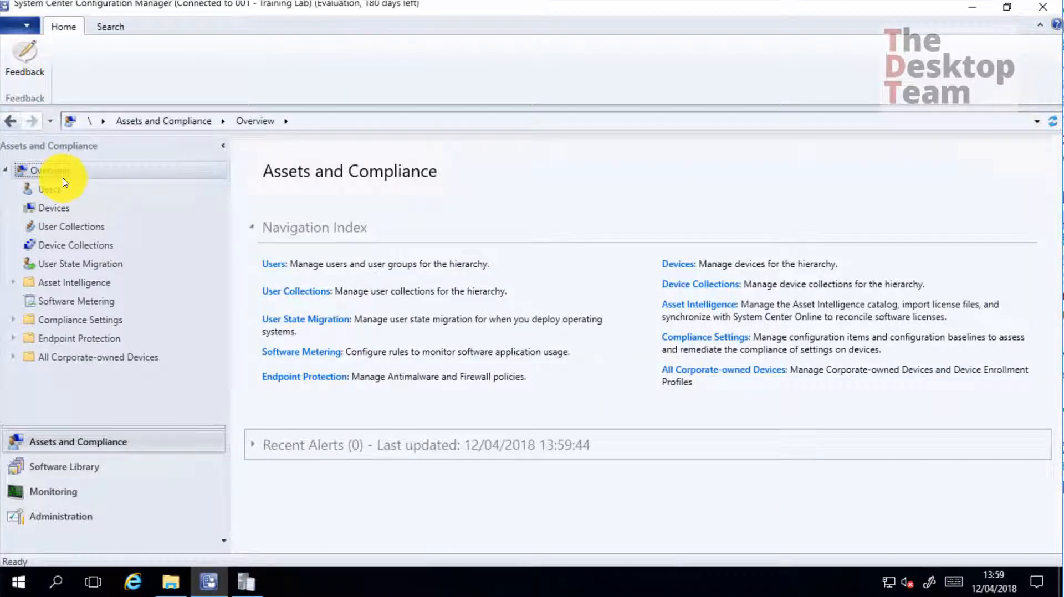